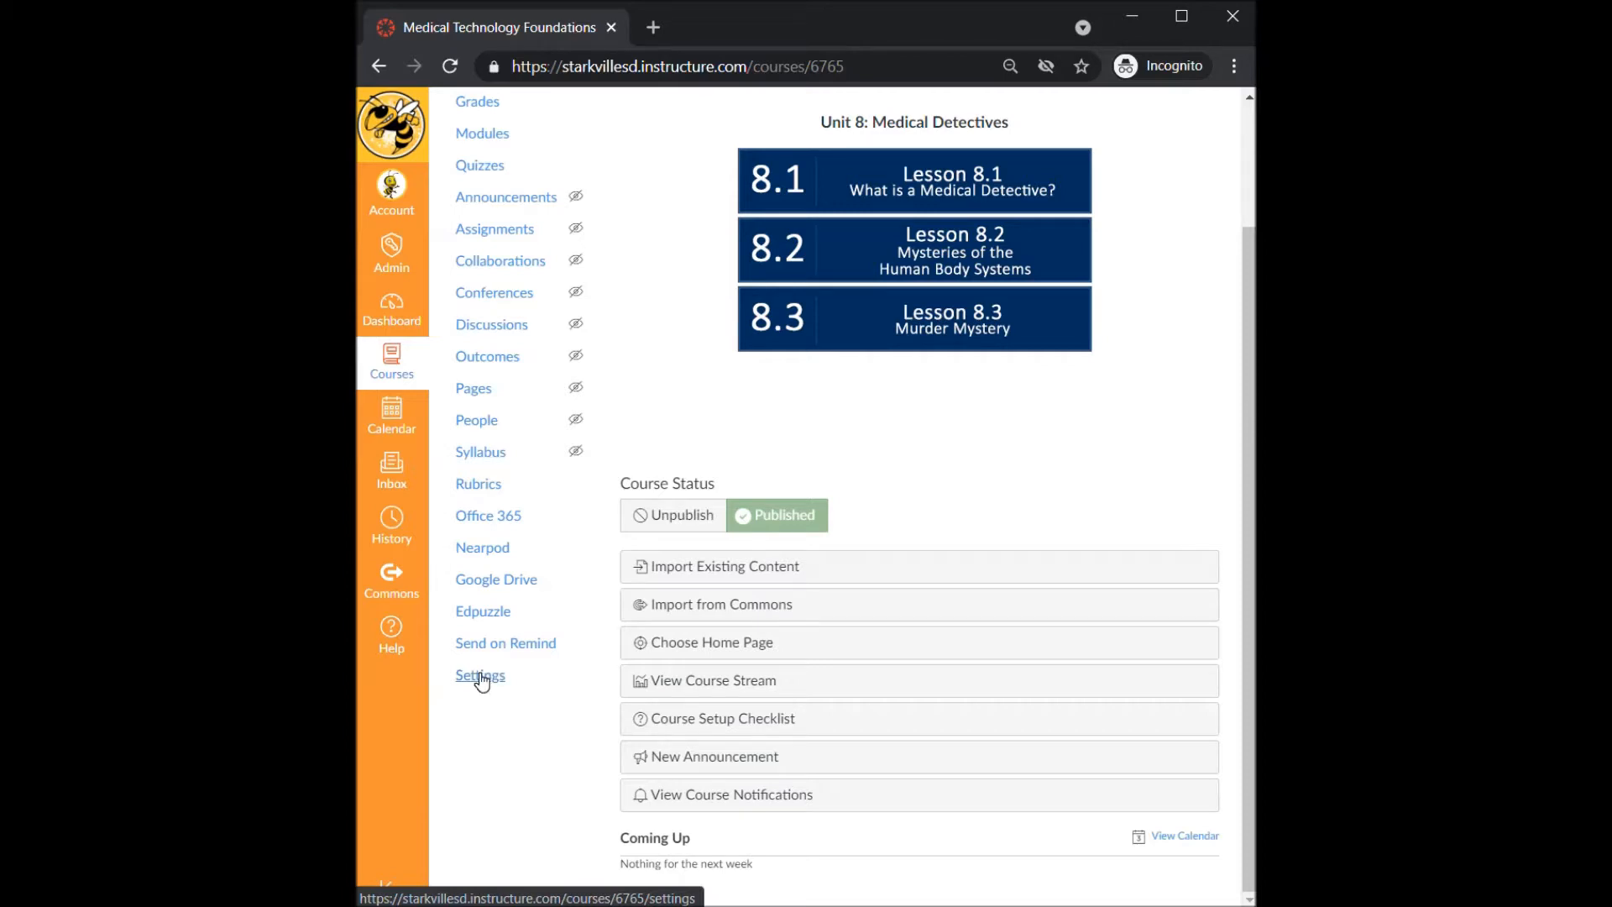
- Open the course settings and choose to share the course to Commons
{"action": "left_click", "coordinate": [481, 677]}
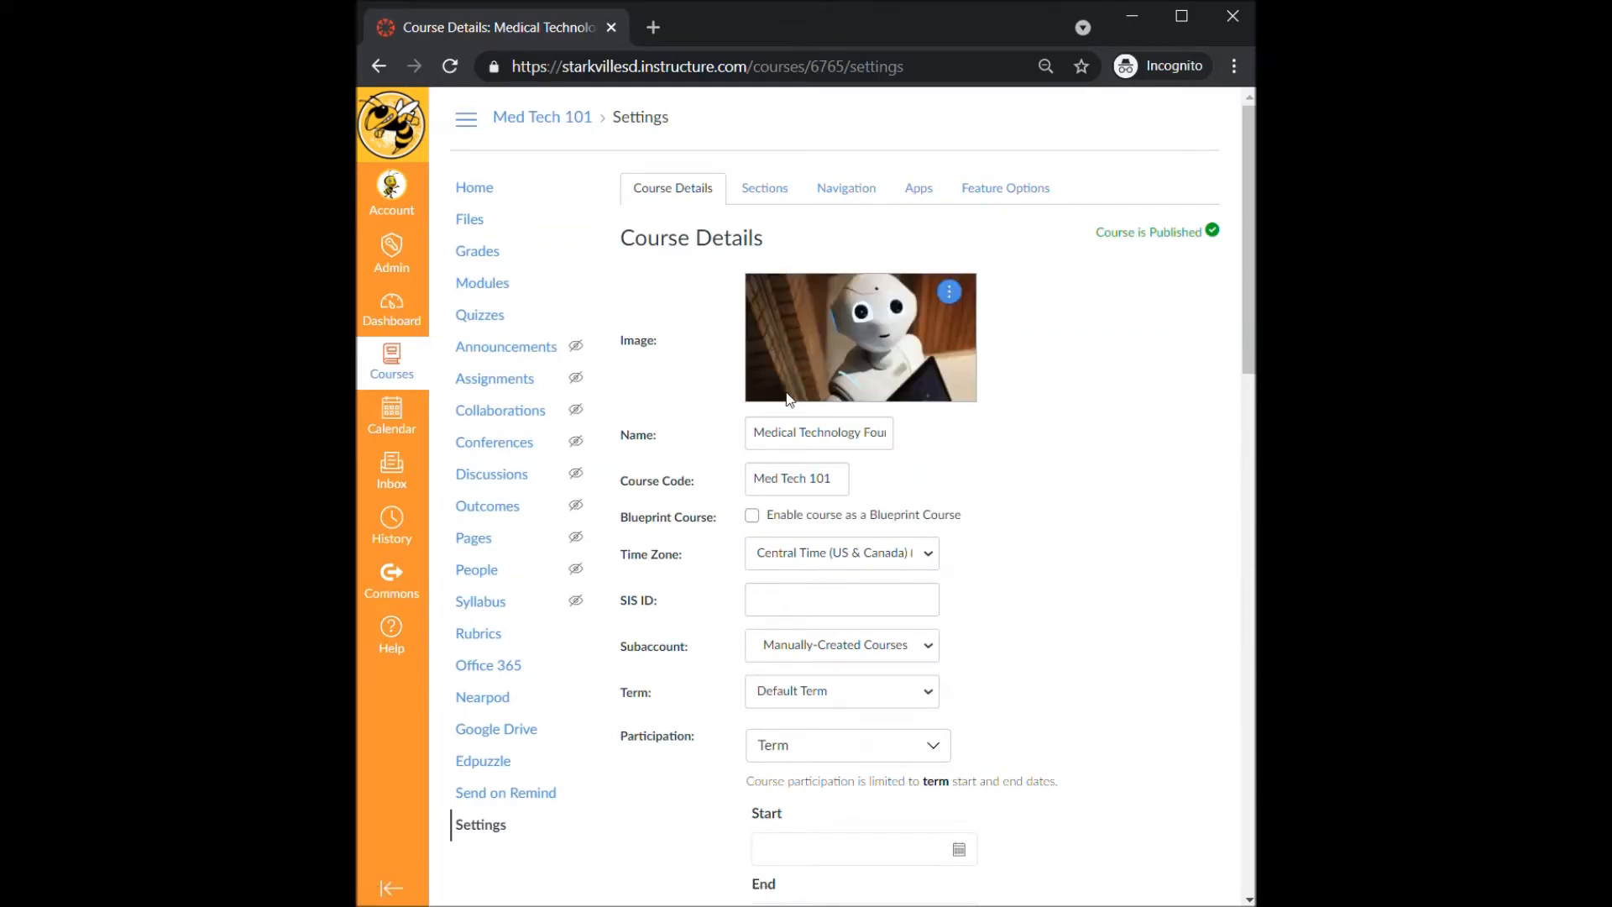
{"action": "scroll", "coordinate": [788, 371], "scroll_direction": "down", "scroll_amount": 6}
{"action": "scroll", "coordinate": [789, 537], "scroll_direction": "down", "scroll_amount": 4}
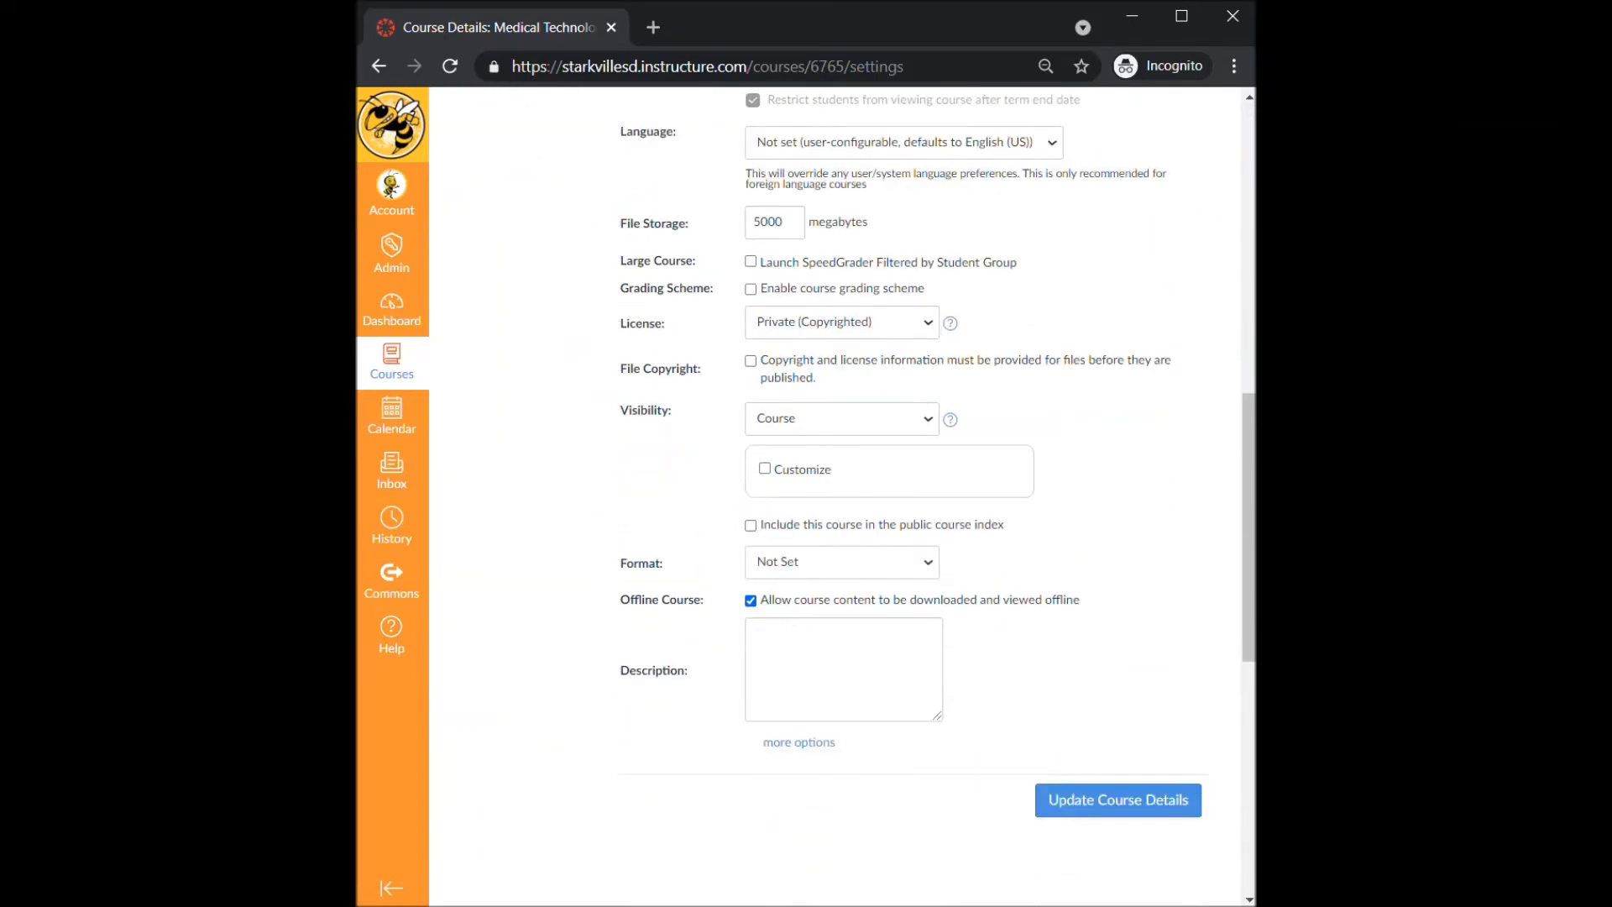
{"action": "scroll", "coordinate": [785, 617], "scroll_direction": "down", "scroll_amount": 4}
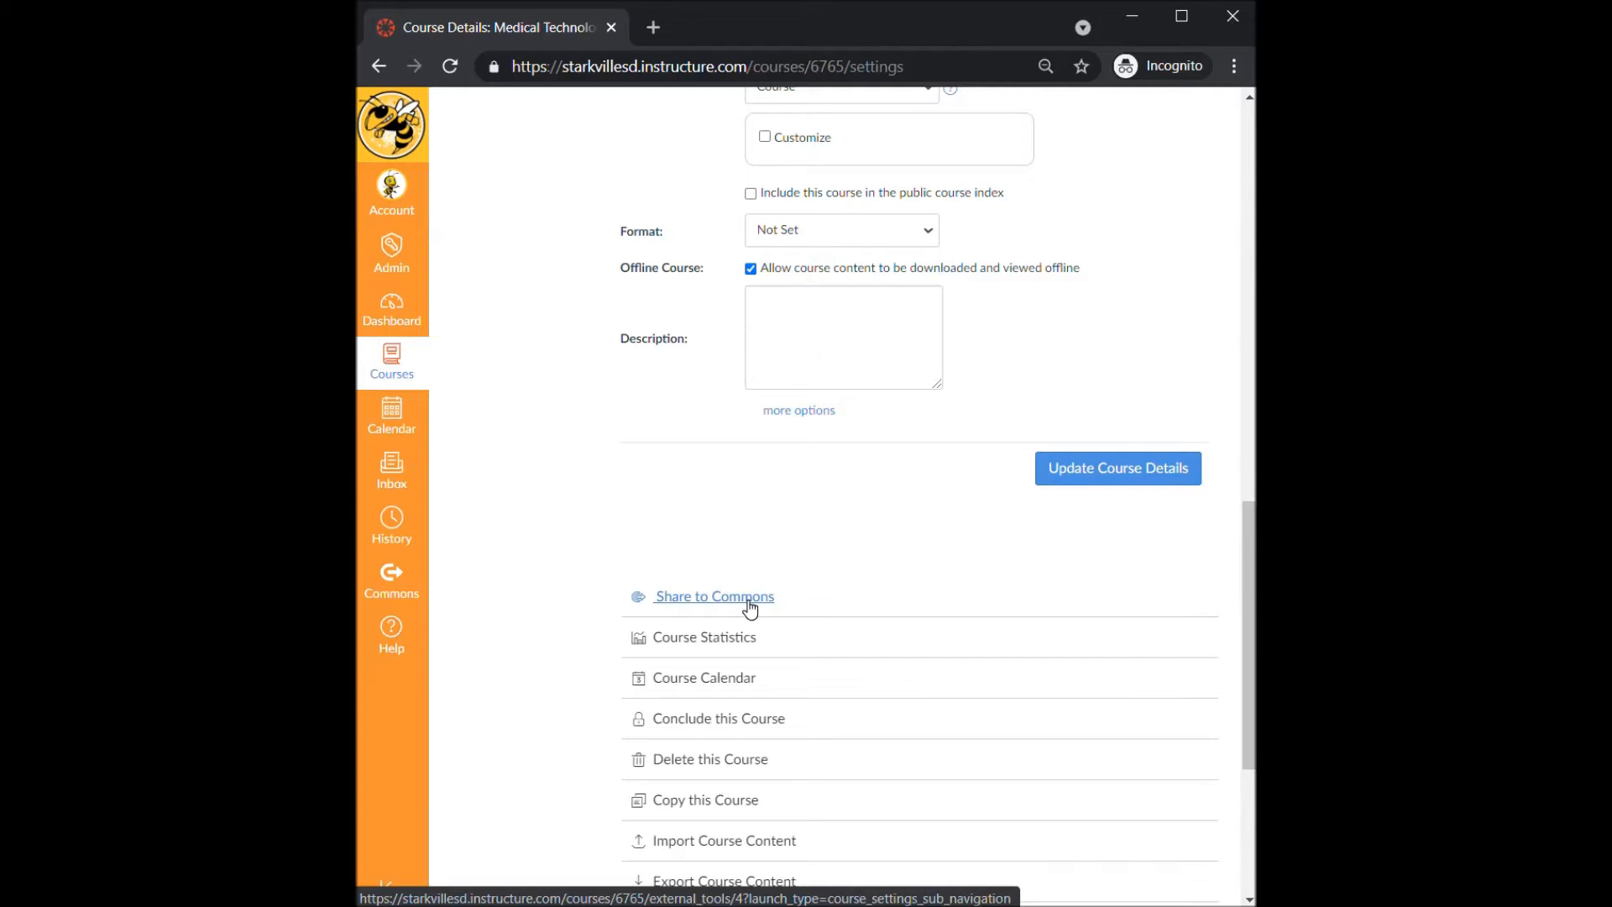
{"action": "left_click", "coordinate": [748, 601]}
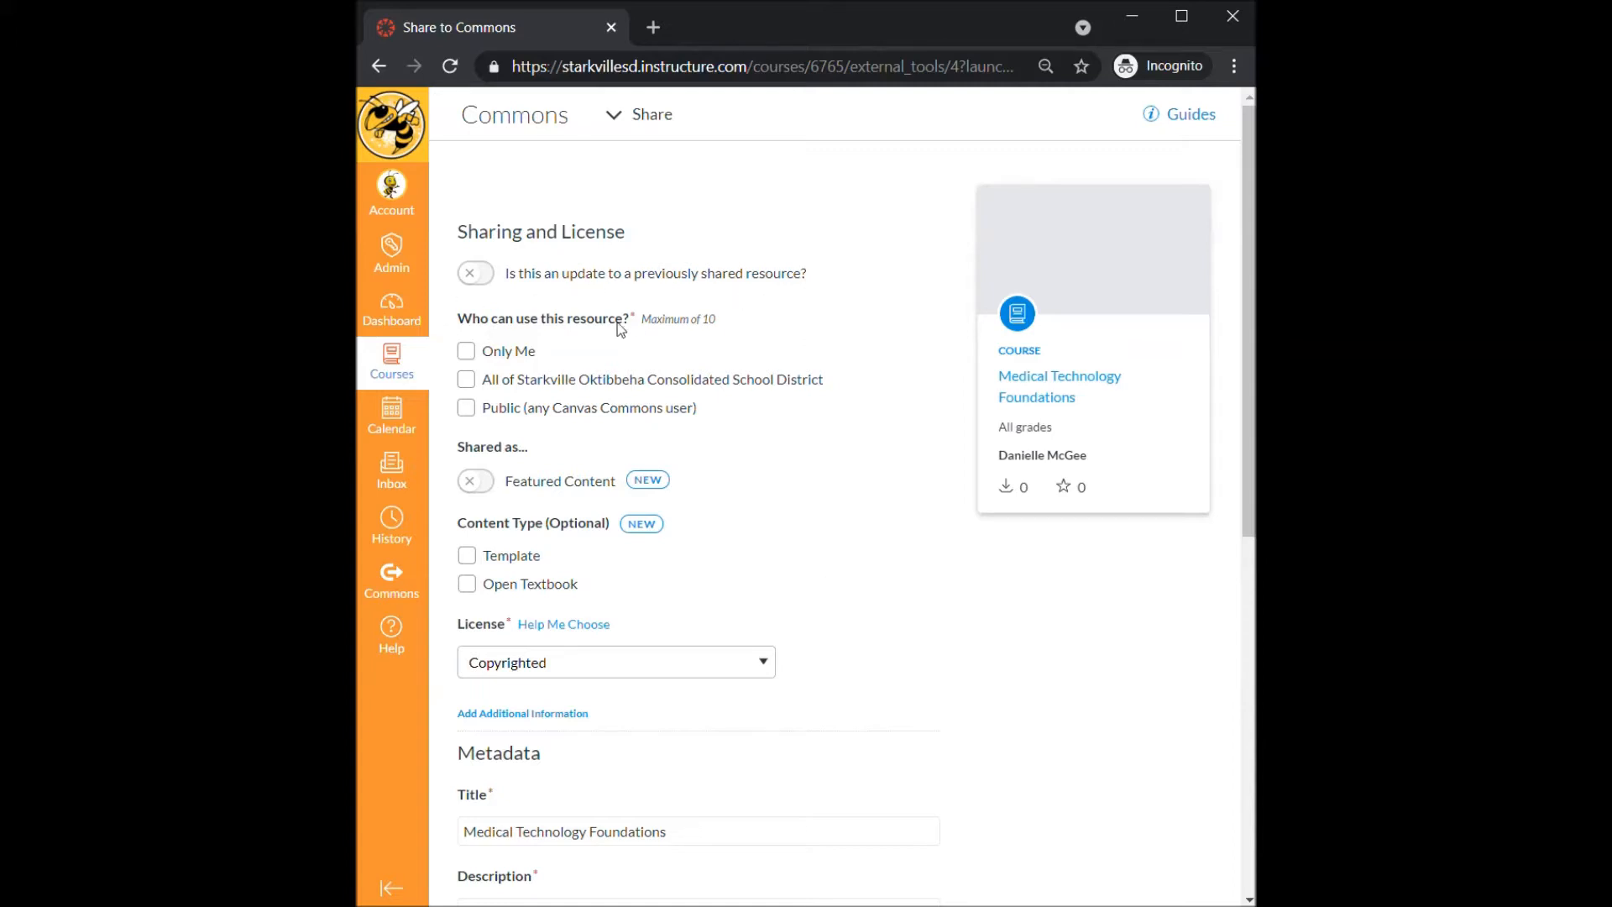
- Limit who can use the shared resource to Only Me
{"action": "left_click", "coordinate": [476, 274]}
{"action": "left_click", "coordinate": [475, 274]}
{"action": "left_click", "coordinate": [467, 354]}
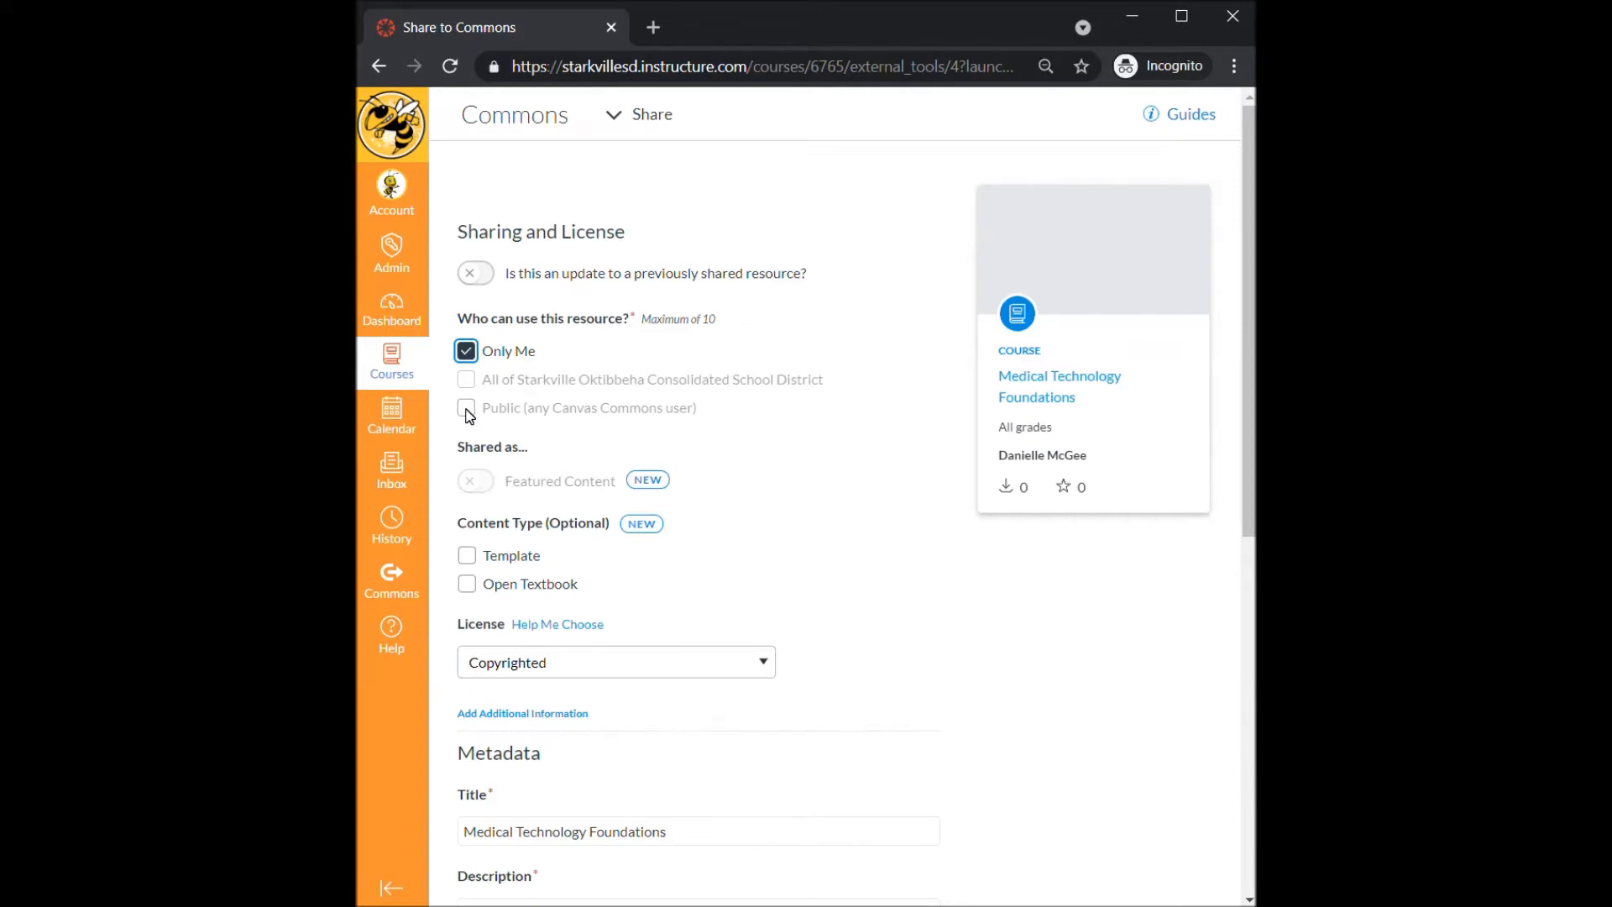
- Review the metadata fields for title, description, tags and image on the share form
{"action": "scroll", "coordinate": [483, 487], "scroll_direction": "down", "scroll_amount": 4}
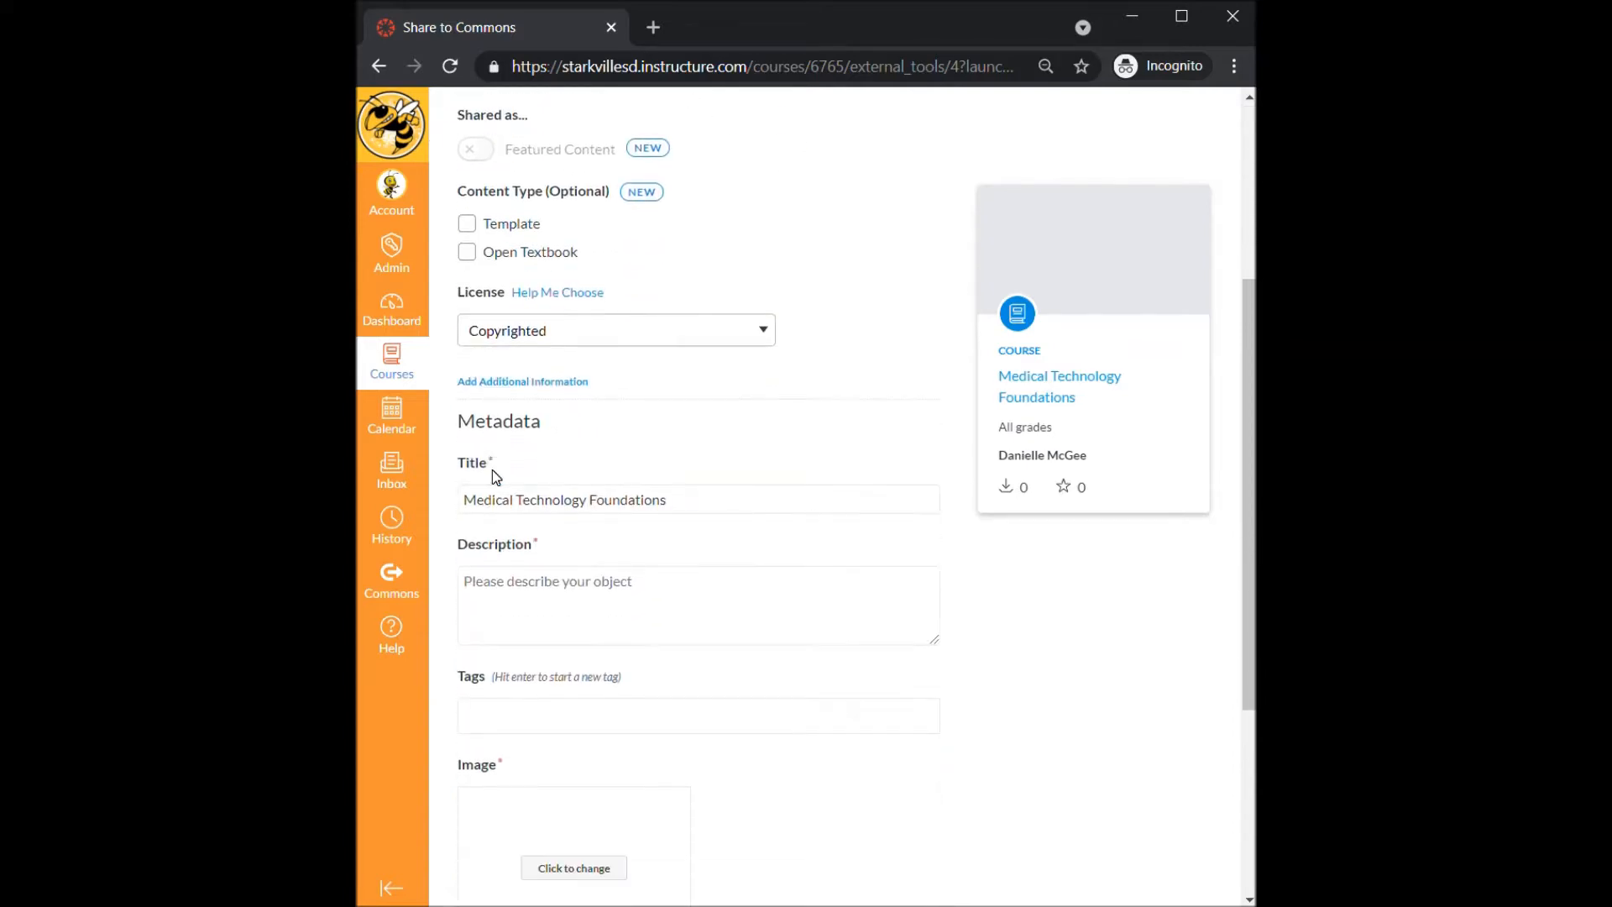
{"action": "scroll", "coordinate": [496, 477], "scroll_direction": "down", "scroll_amount": 1}
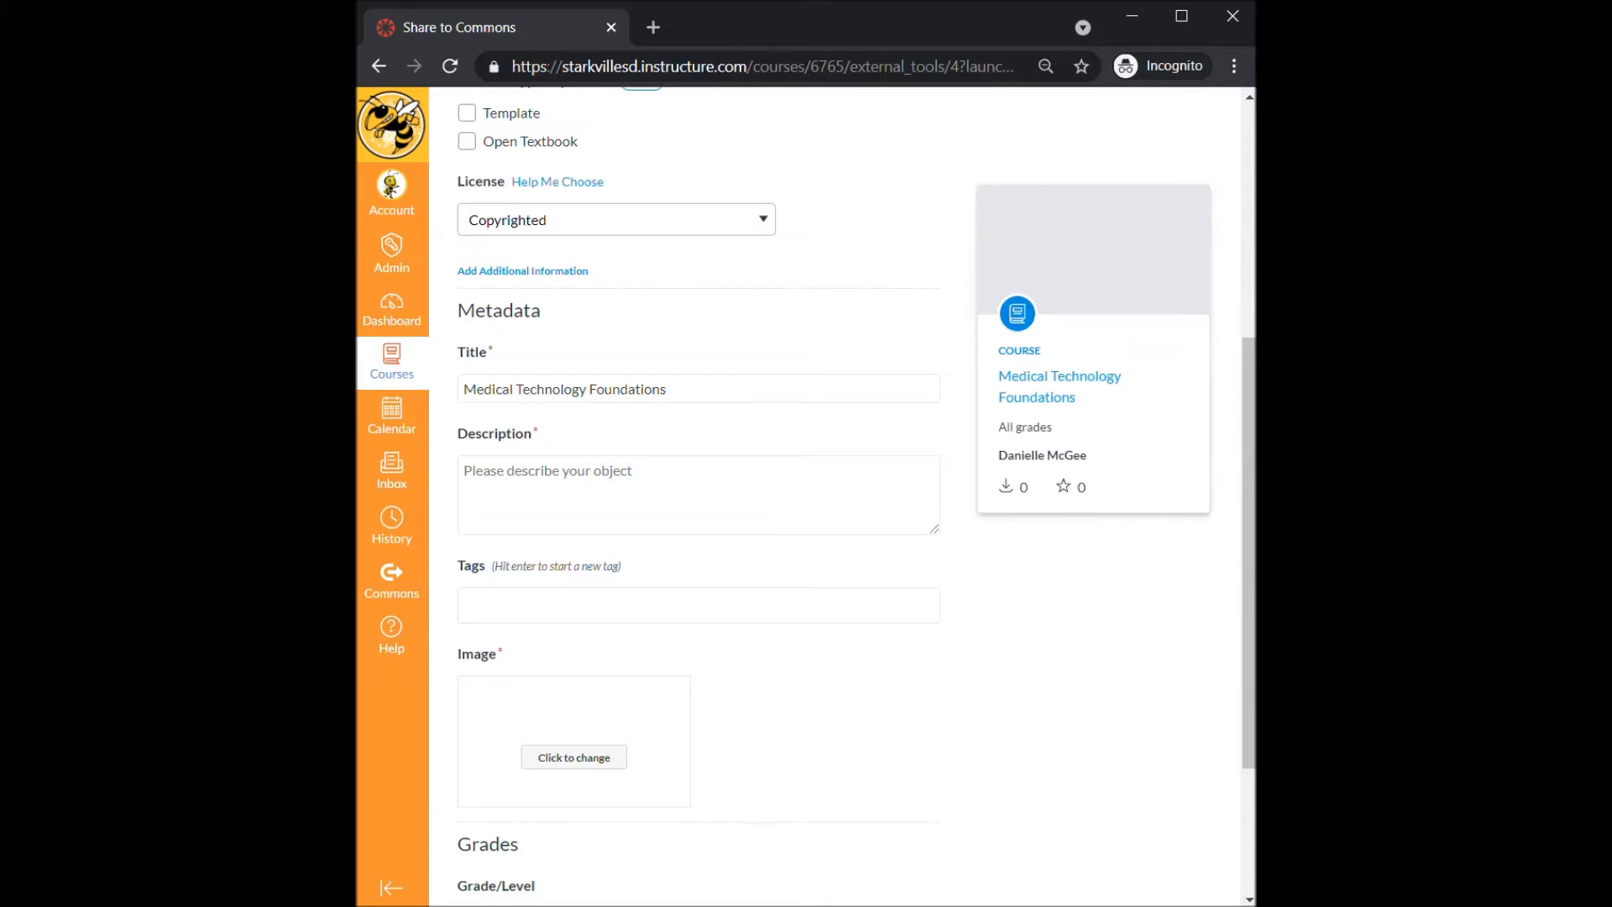
{"action": "left_click", "coordinate": [679, 389]}
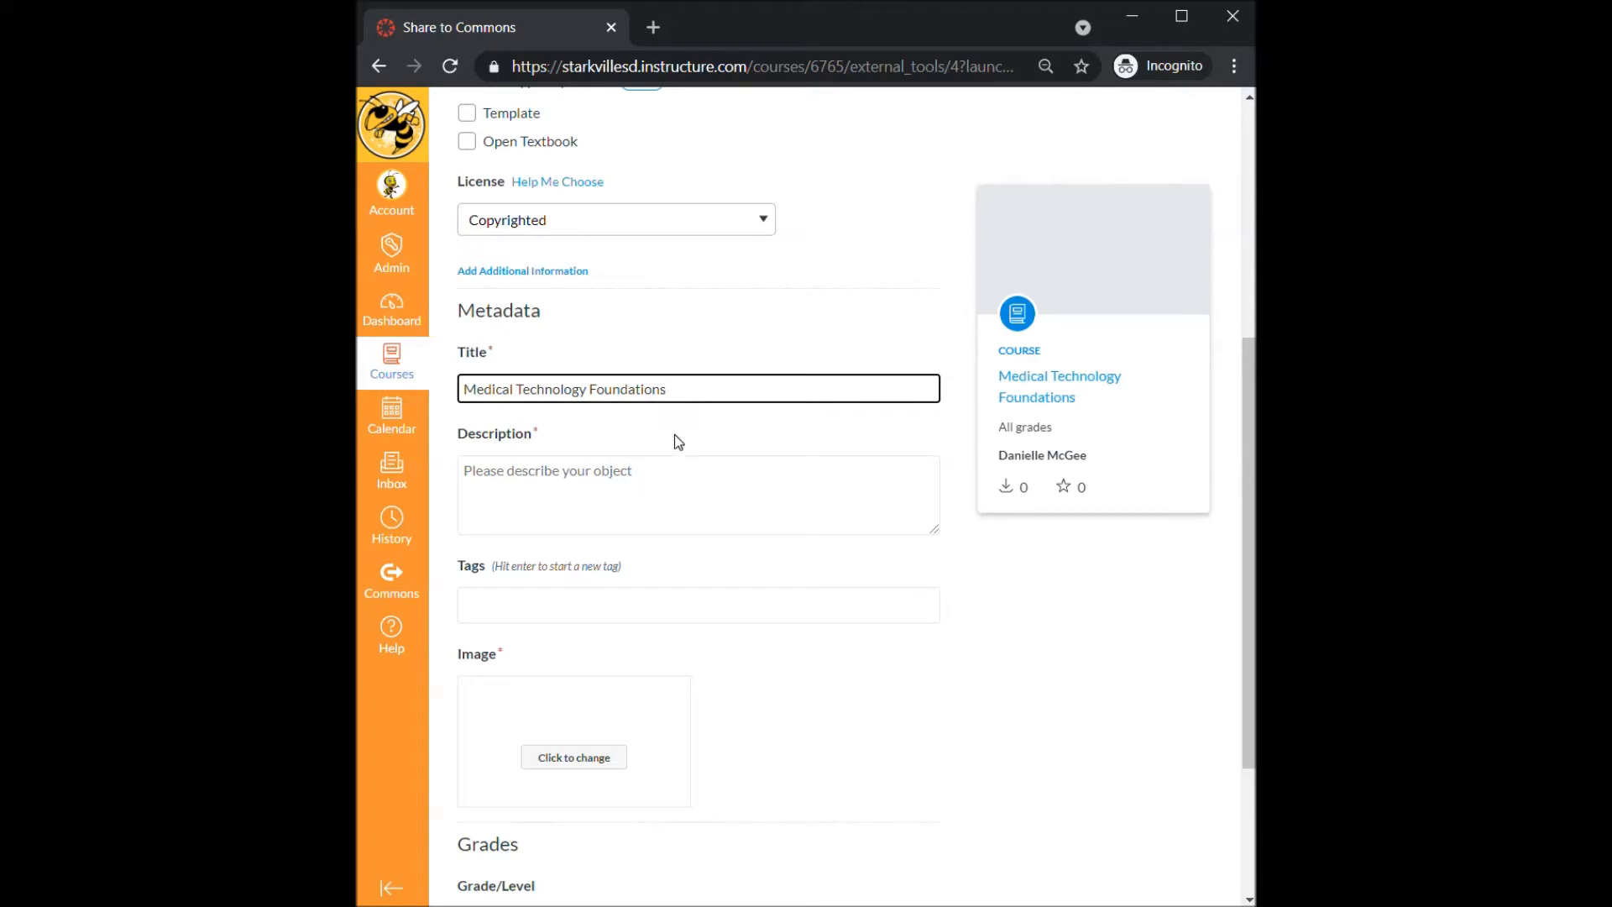
{"action": "key", "text": "Tab"}
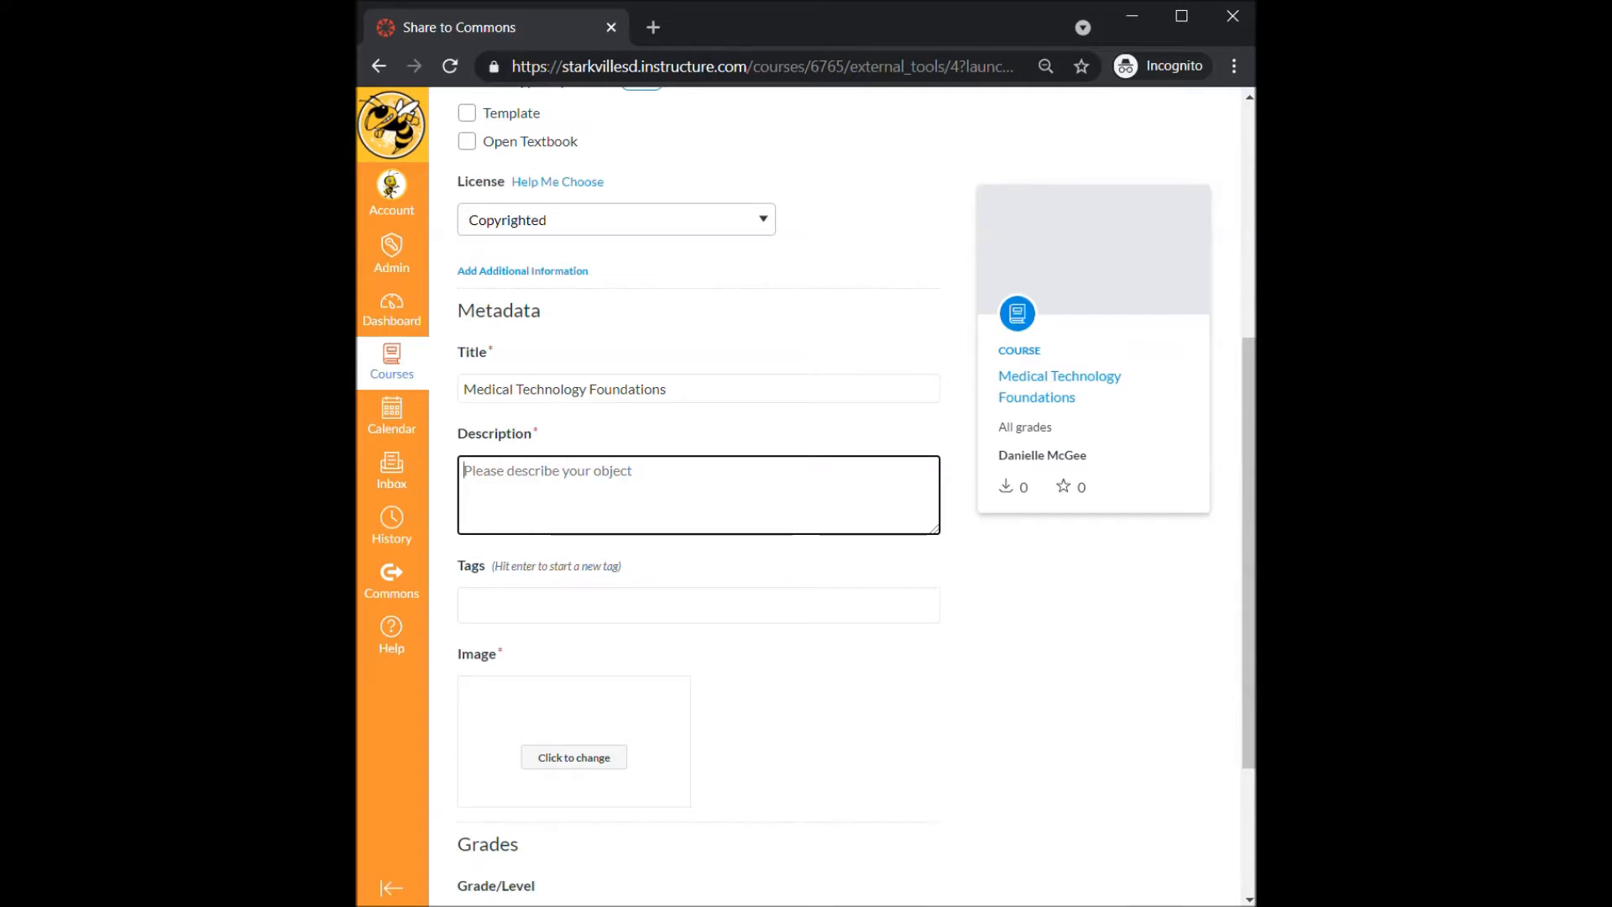
{"action": "scroll", "coordinate": [556, 496], "scroll_direction": "down", "scroll_amount": 3}
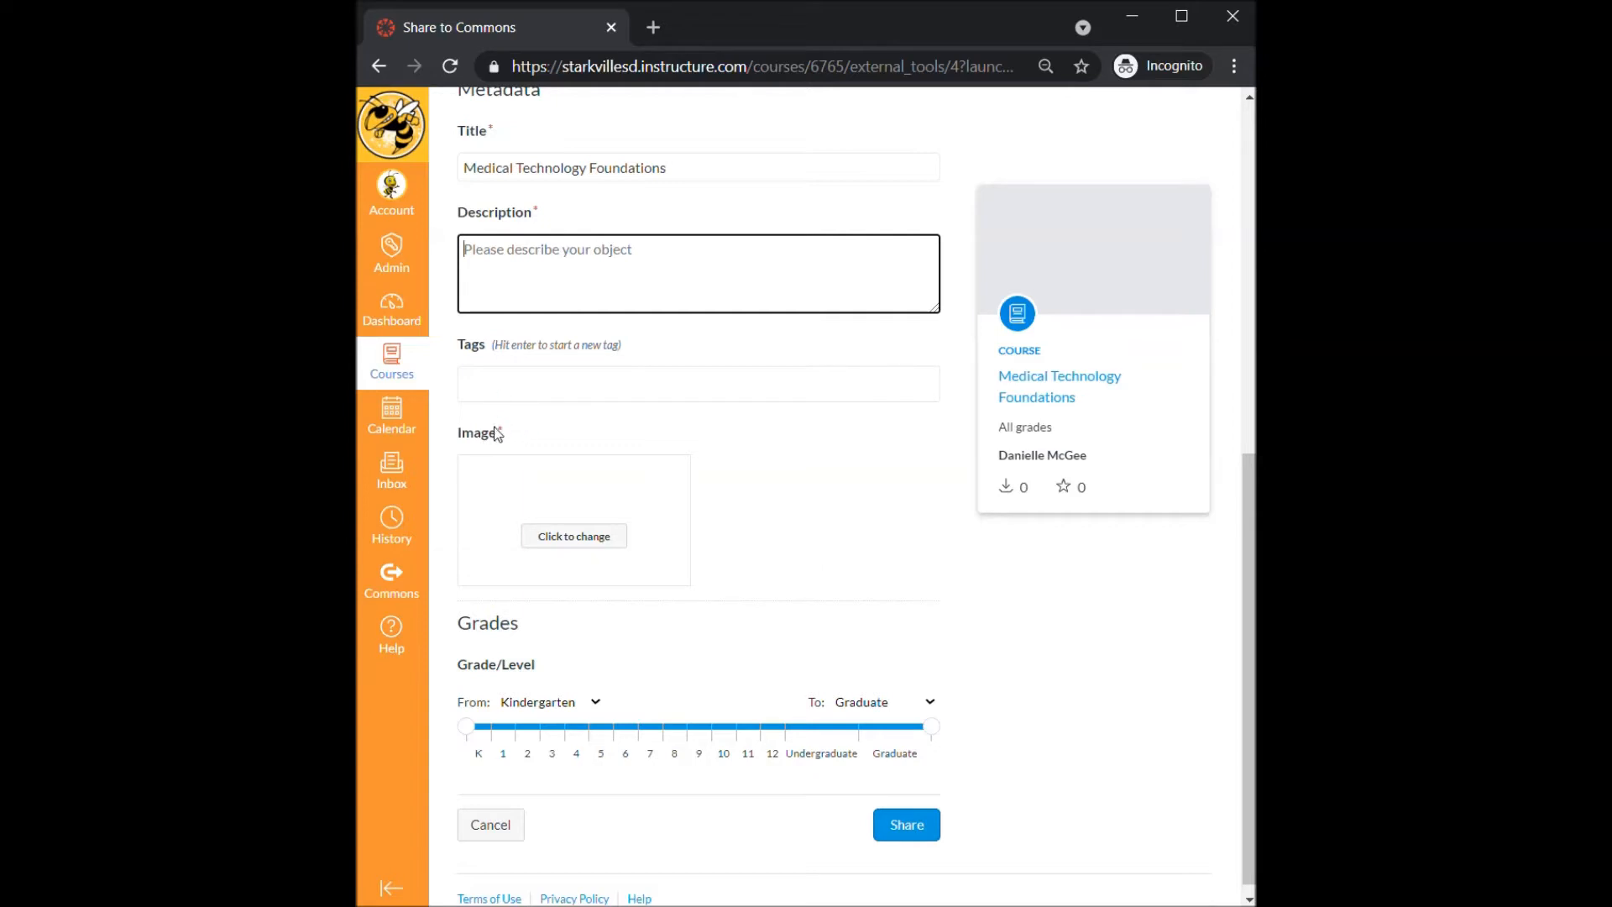
{"action": "scroll", "coordinate": [603, 567], "scroll_direction": "down", "scroll_amount": 1}
{"action": "scroll", "coordinate": [603, 568], "scroll_direction": "down", "scroll_amount": 1}
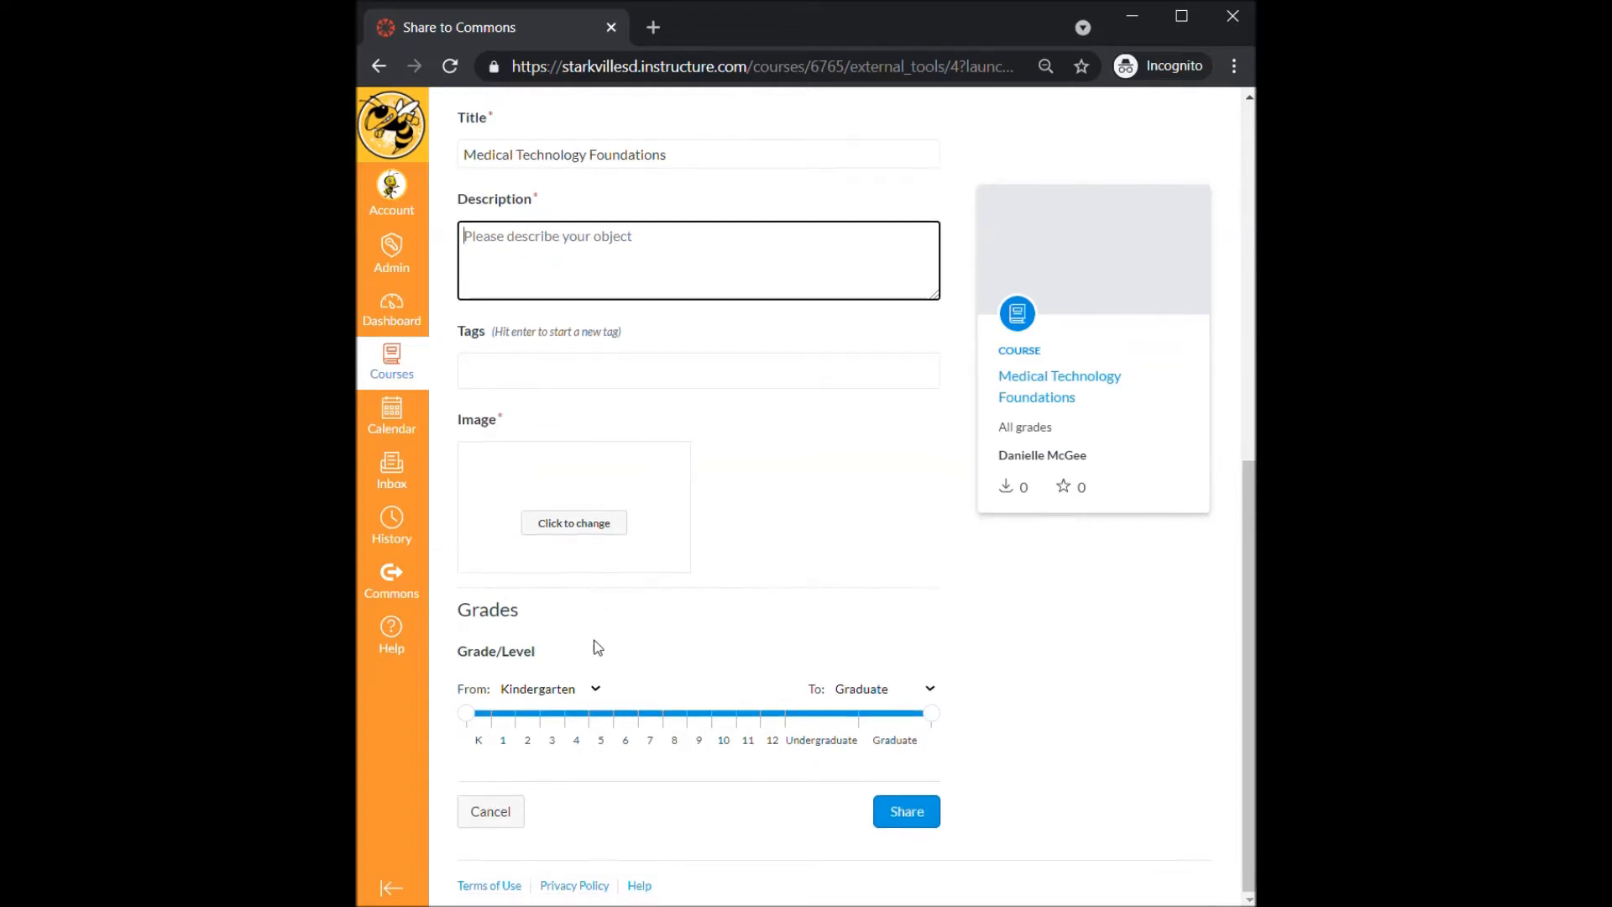
- Set the grade level range from 6th grade to 12th grade
{"action": "left_click", "coordinate": [598, 695]}
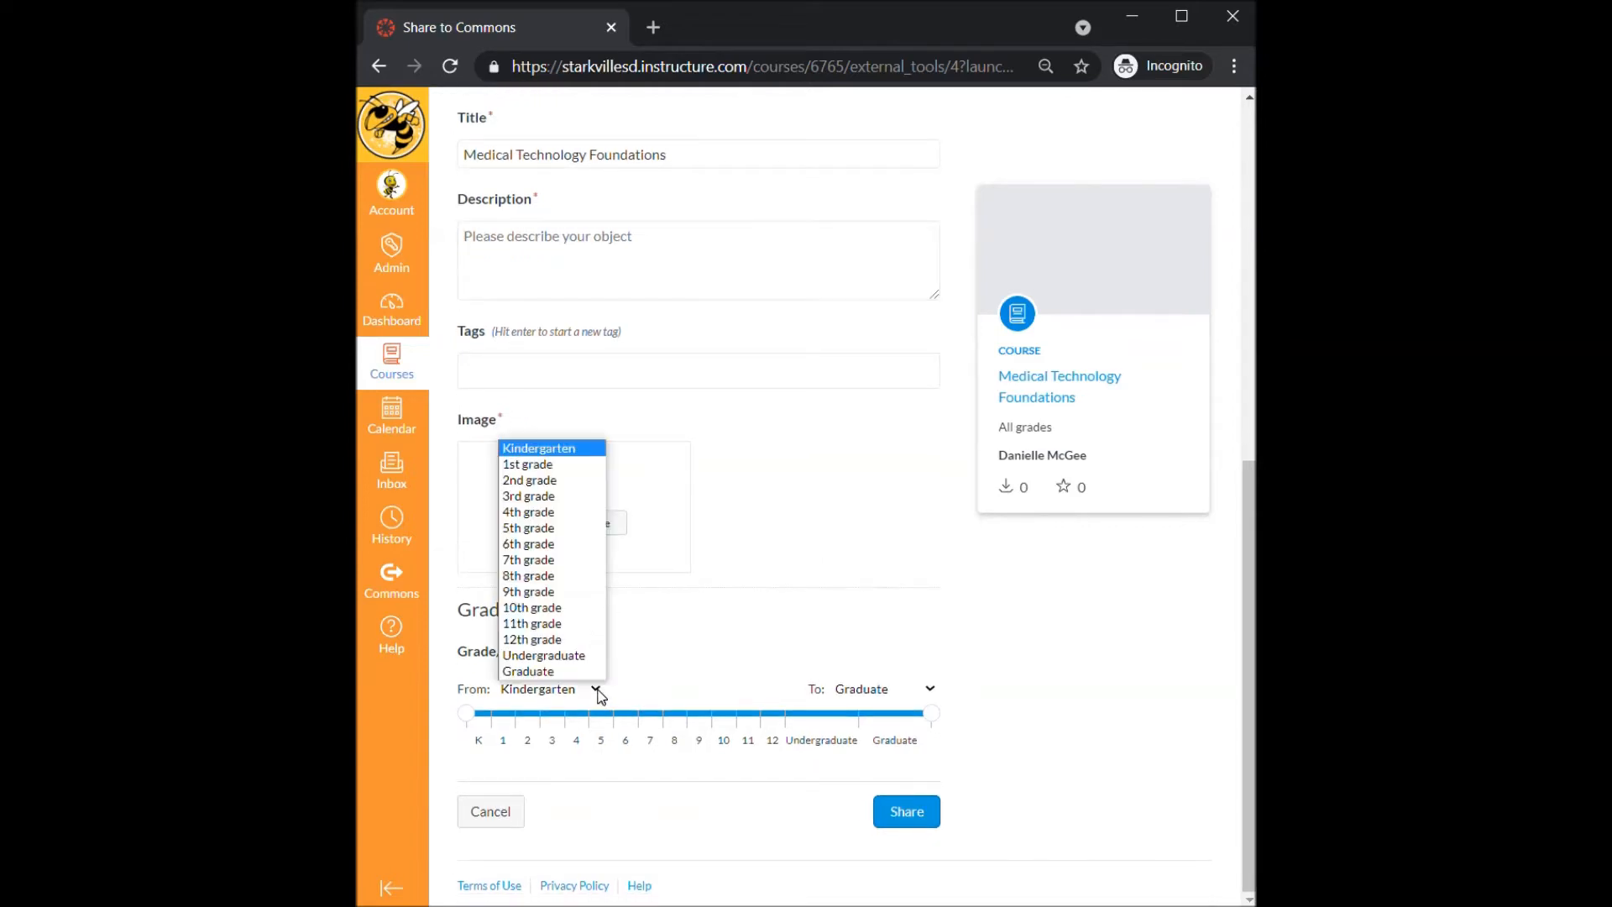
{"action": "left_click", "coordinate": [566, 550]}
{"action": "left_click_drag", "start_coordinate": [933, 715], "coordinate": [788, 718]}
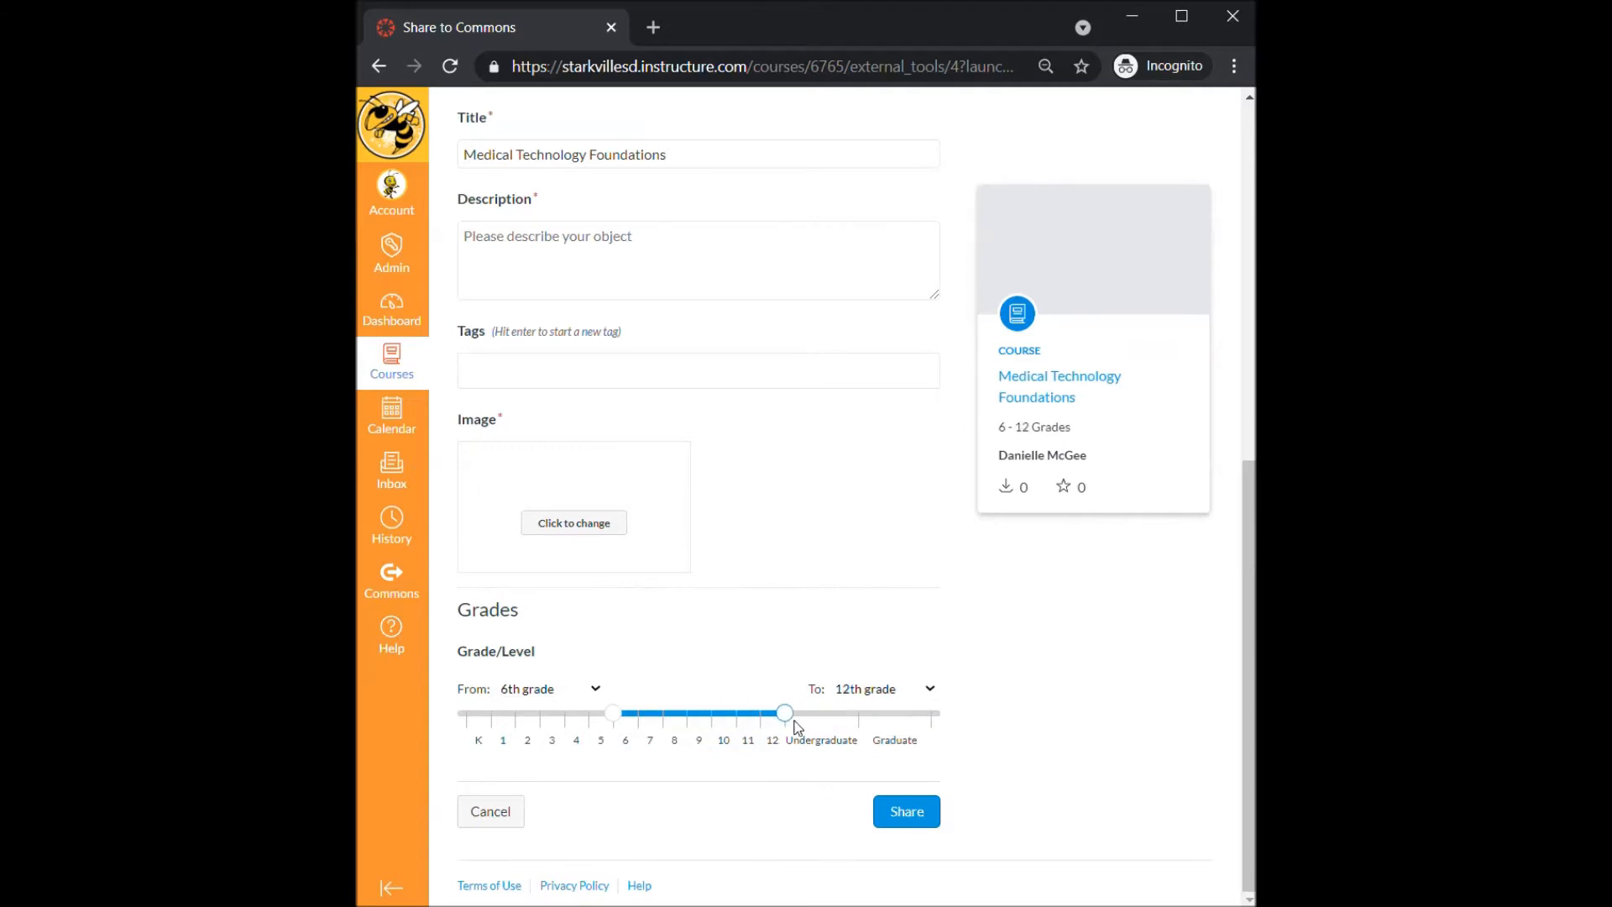
{"action": "left_click", "coordinate": [596, 688]}
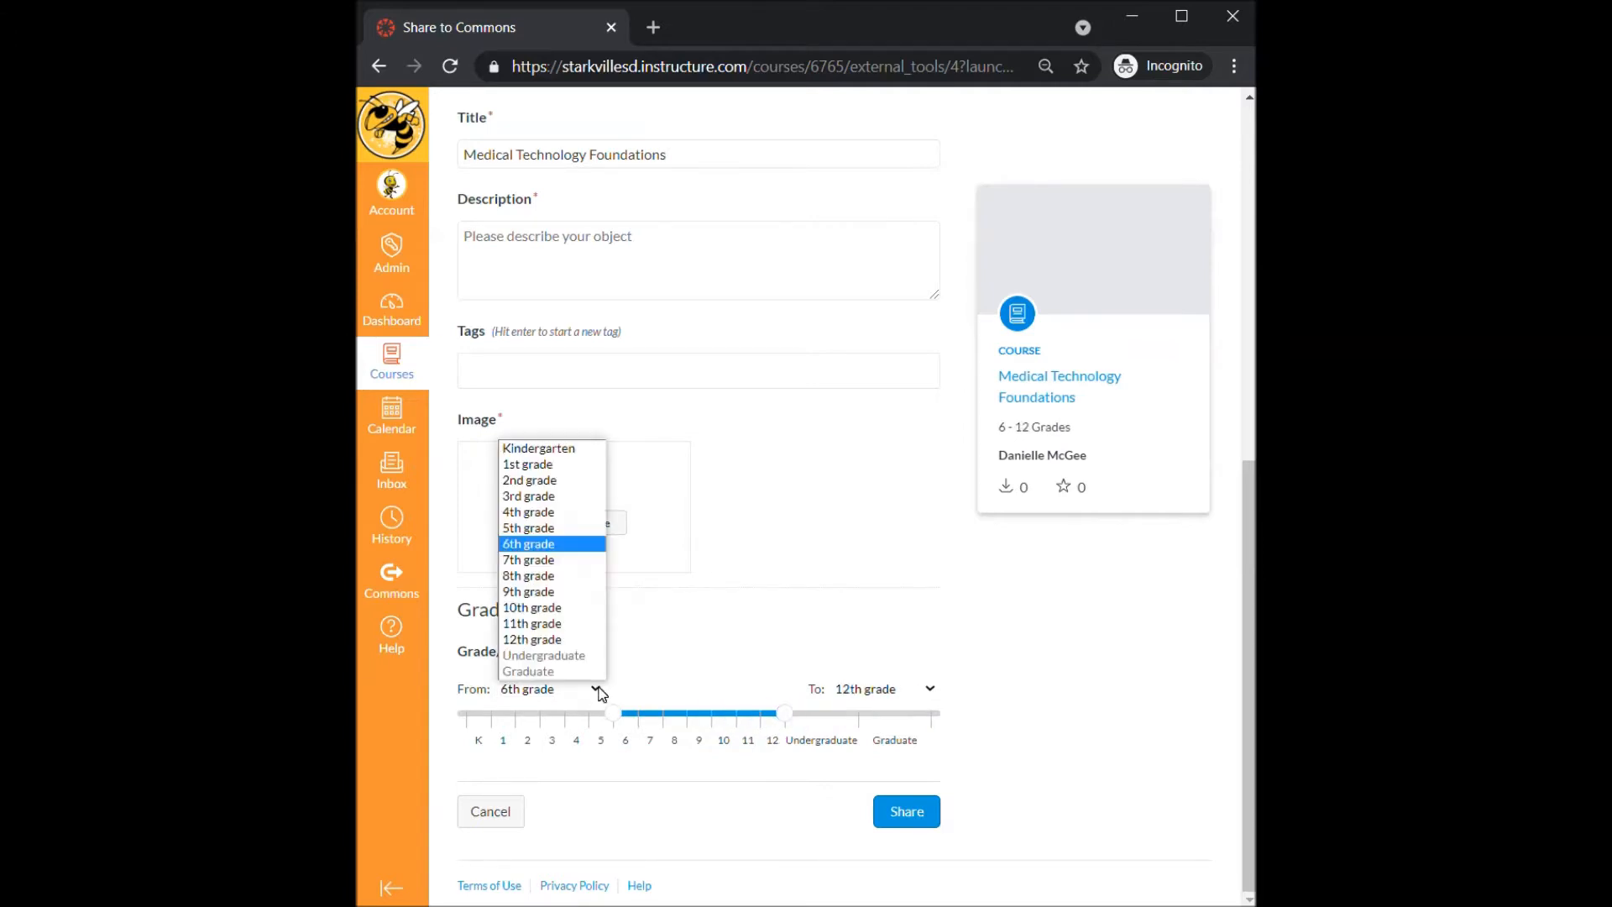
{"action": "left_click", "coordinate": [929, 689]}
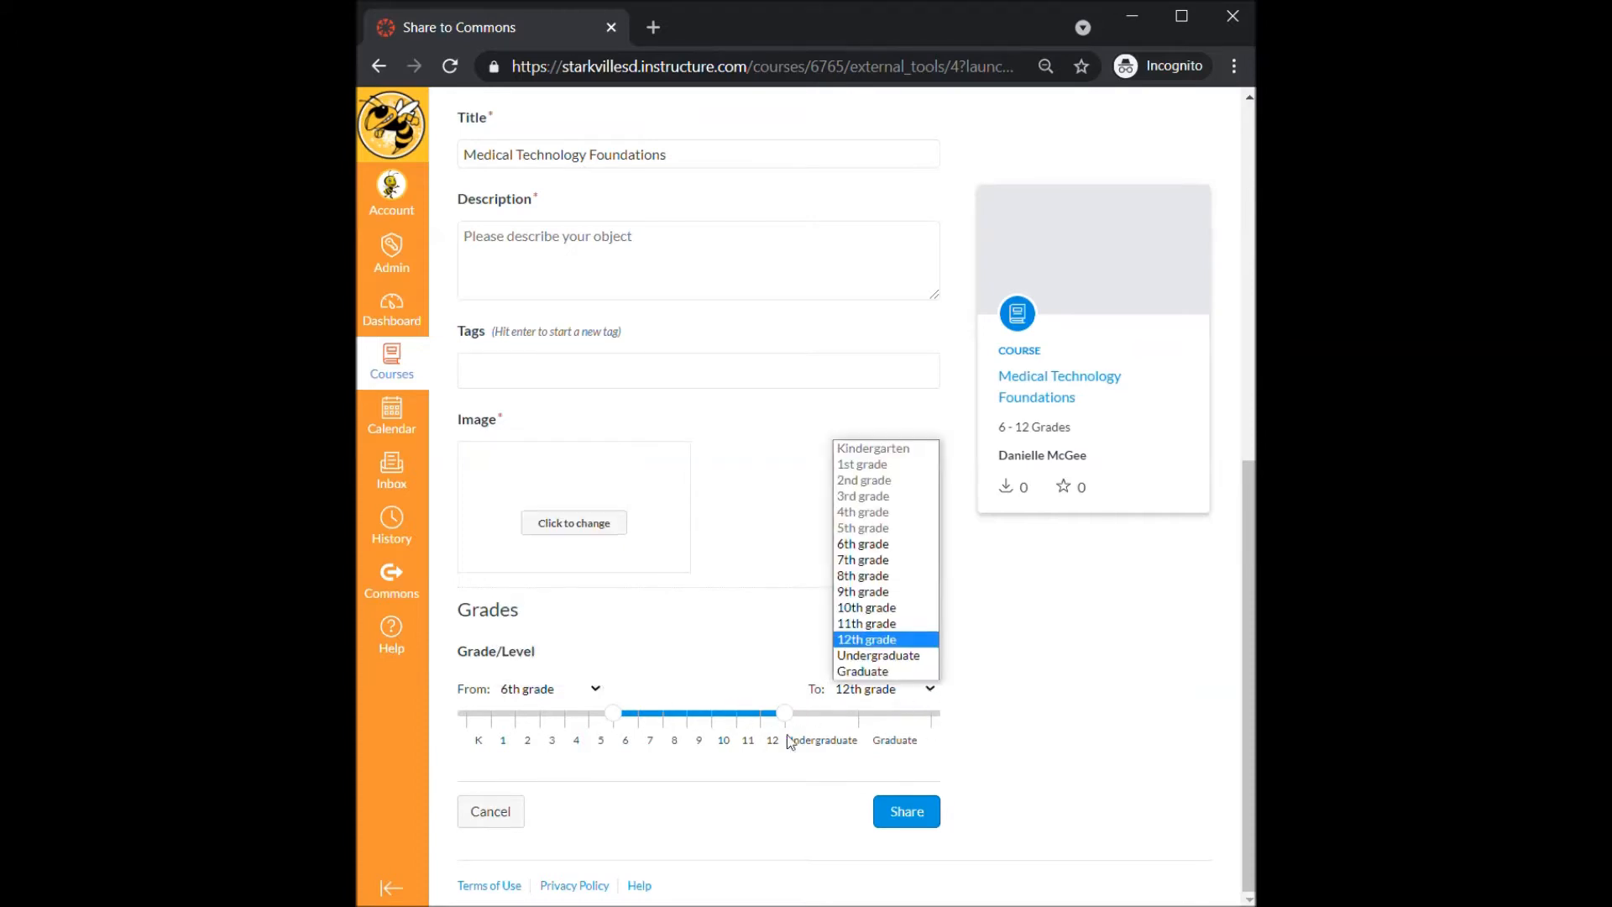
{"action": "left_click", "coordinate": [1061, 812]}
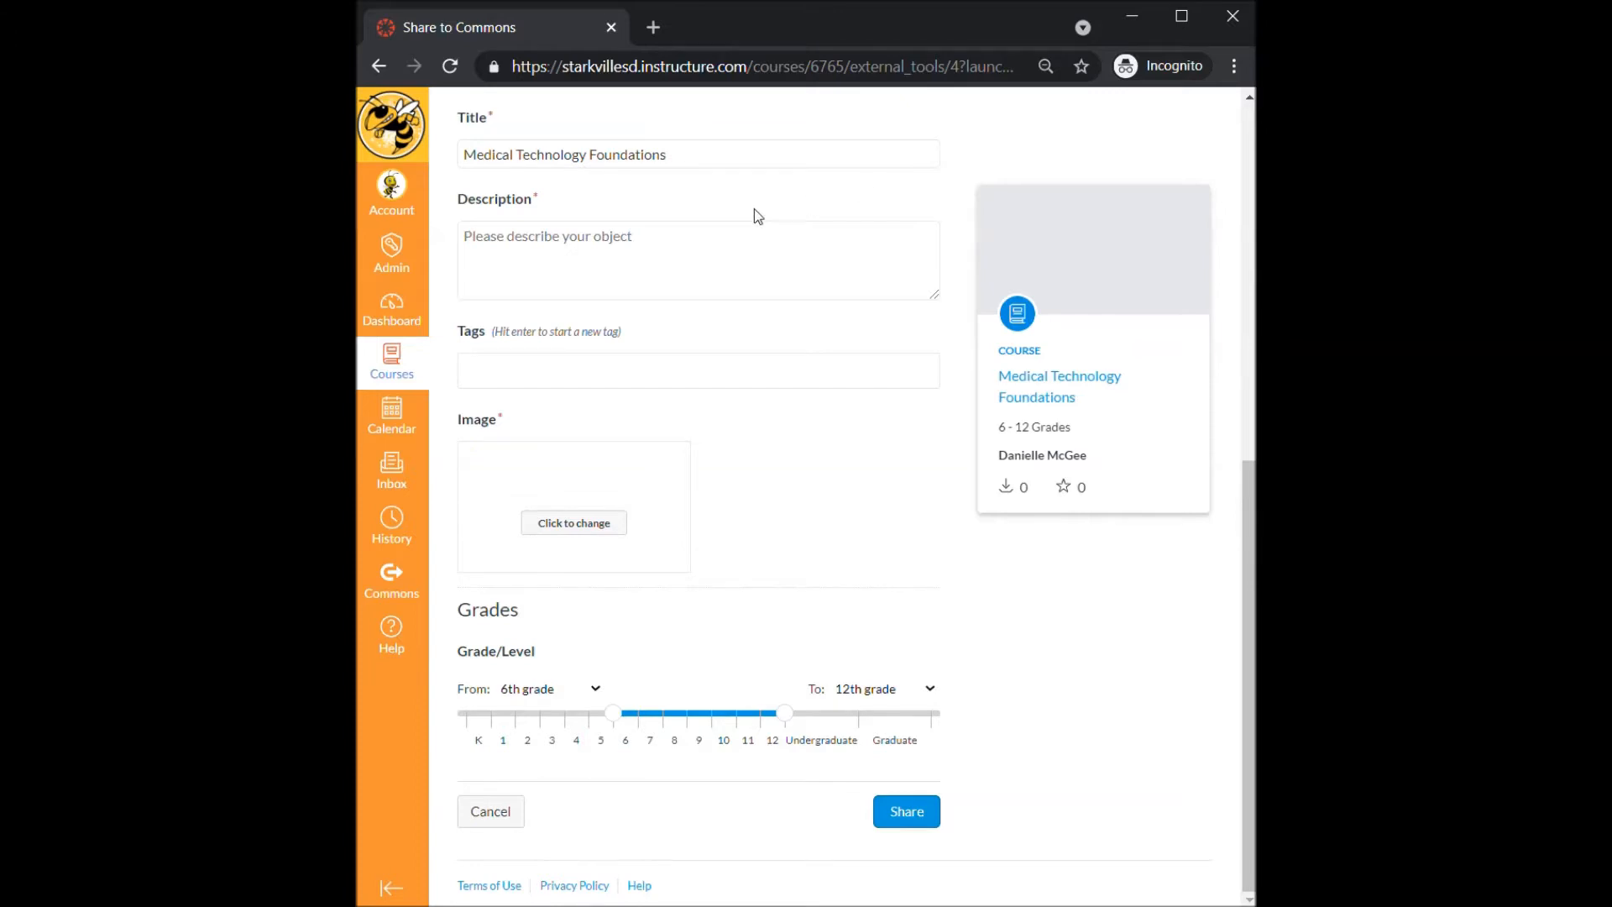
- From the dashboard, start a new course named Fall 2021 Med Tech
{"action": "left_click", "coordinate": [386, 314]}
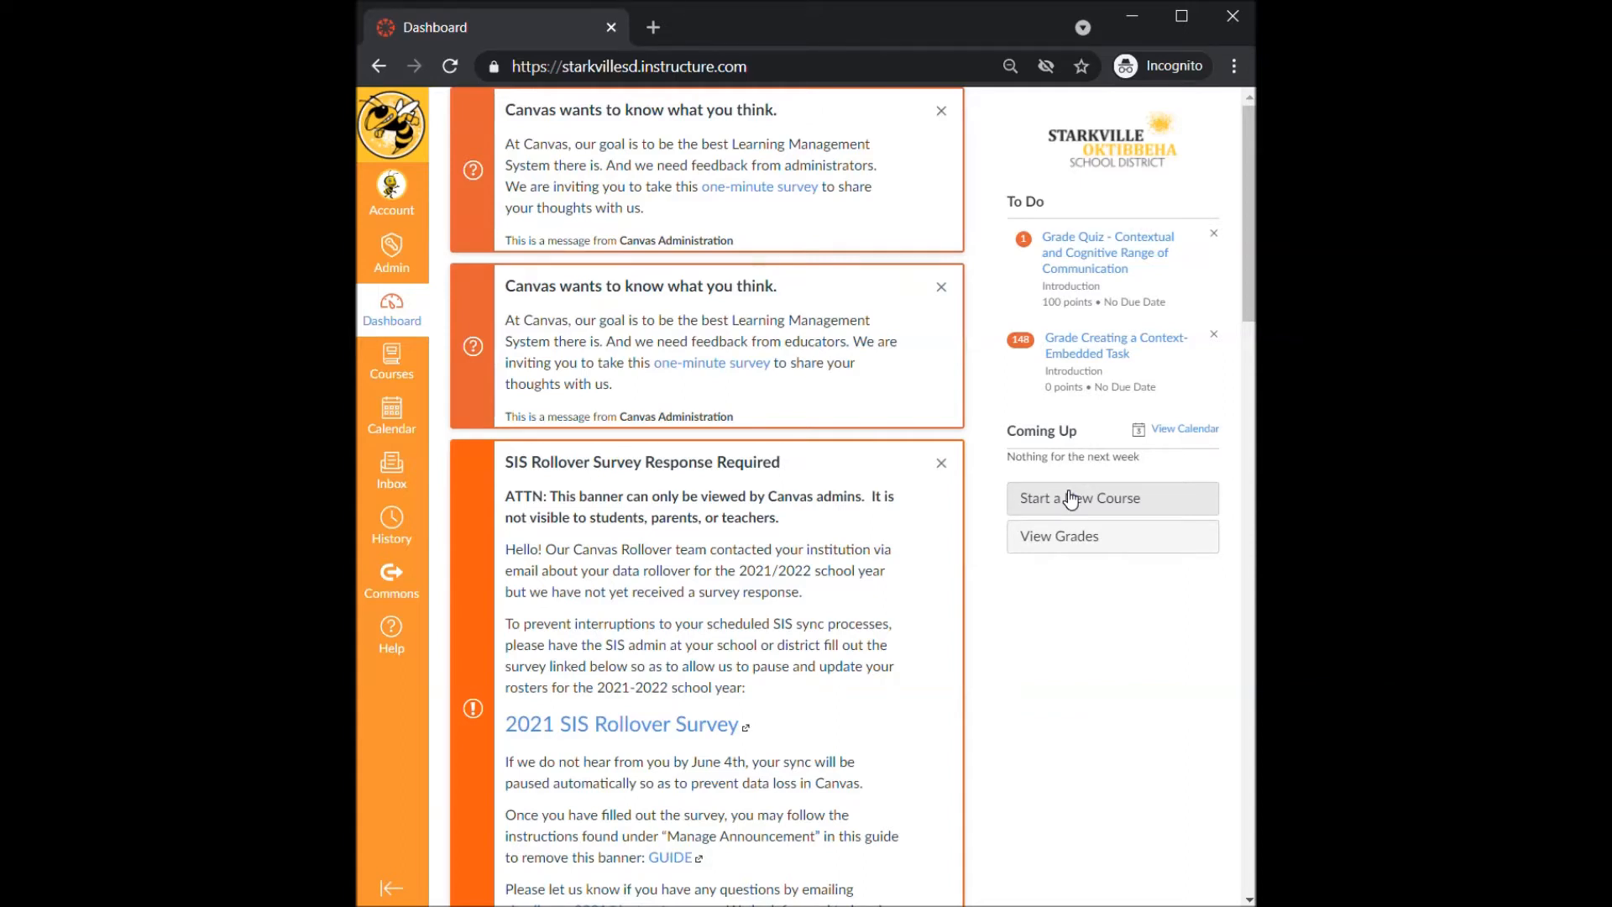
{"action": "left_click", "coordinate": [1070, 499]}
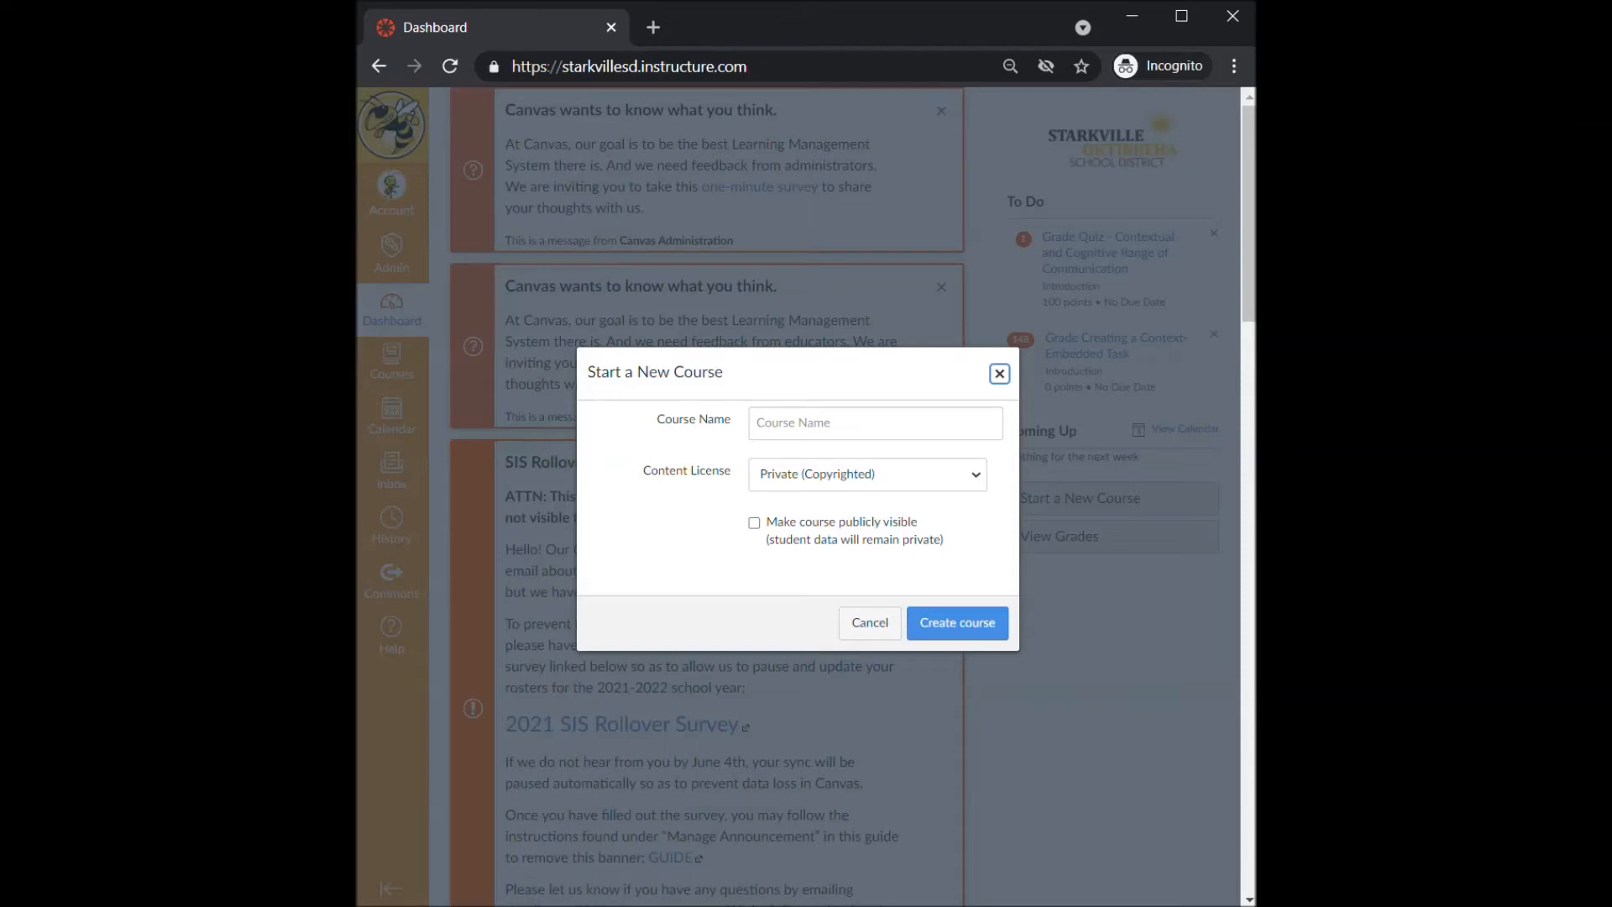
{"action": "left_click", "coordinate": [848, 424]}
{"action": "type", "text": "Fall 2021 Med Tech"}
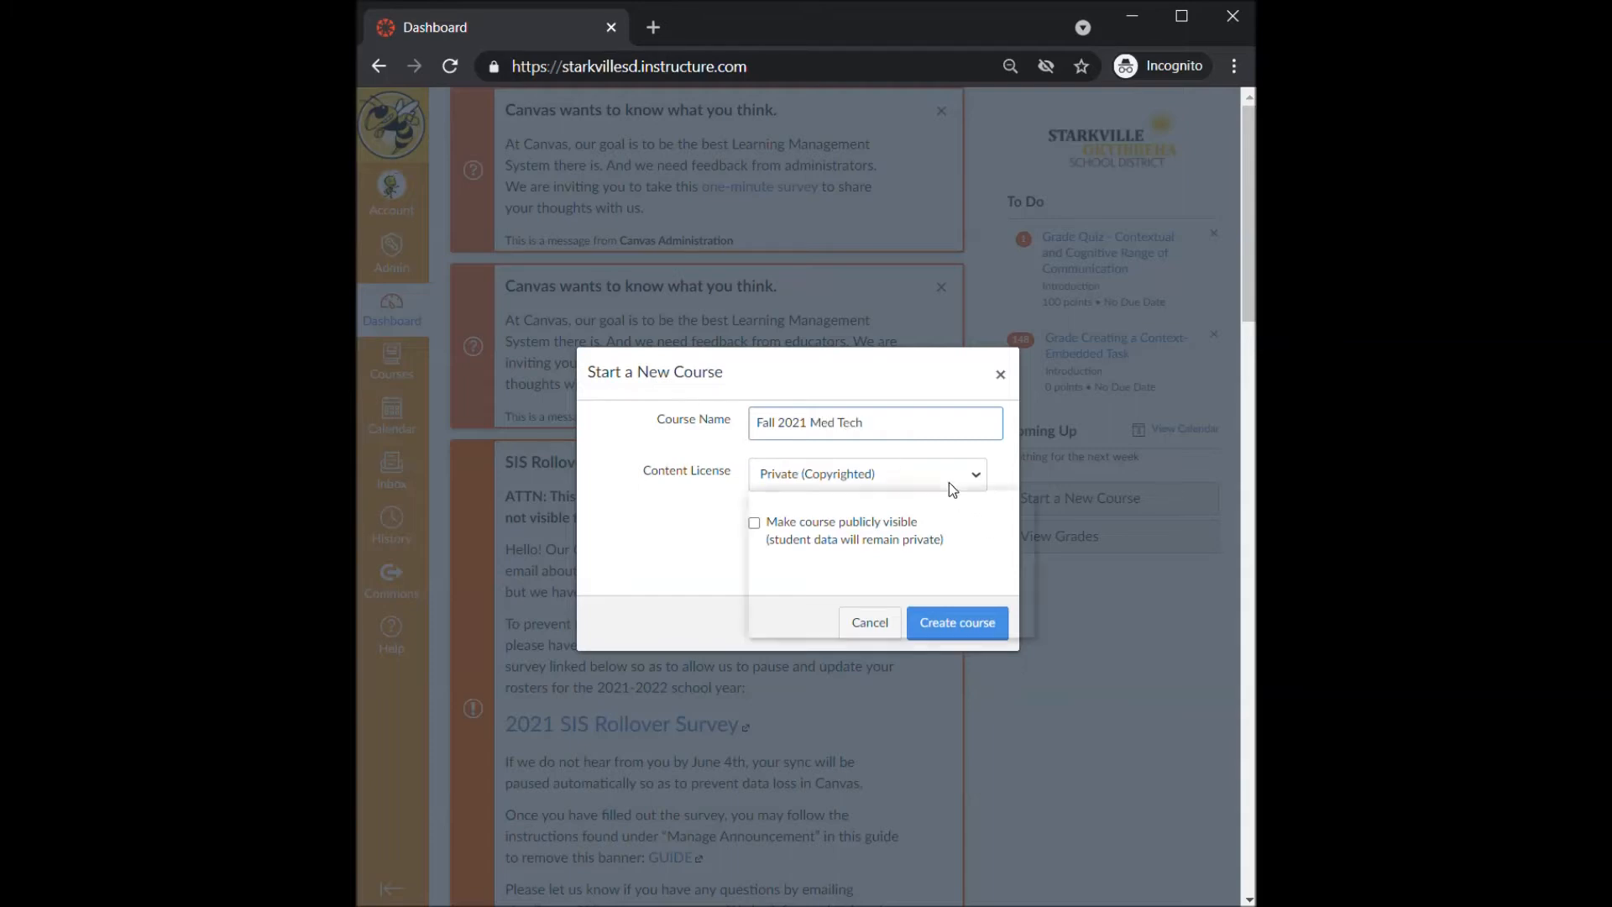
- Look over the content license options and create the new course
{"action": "left_click", "coordinate": [949, 482]}
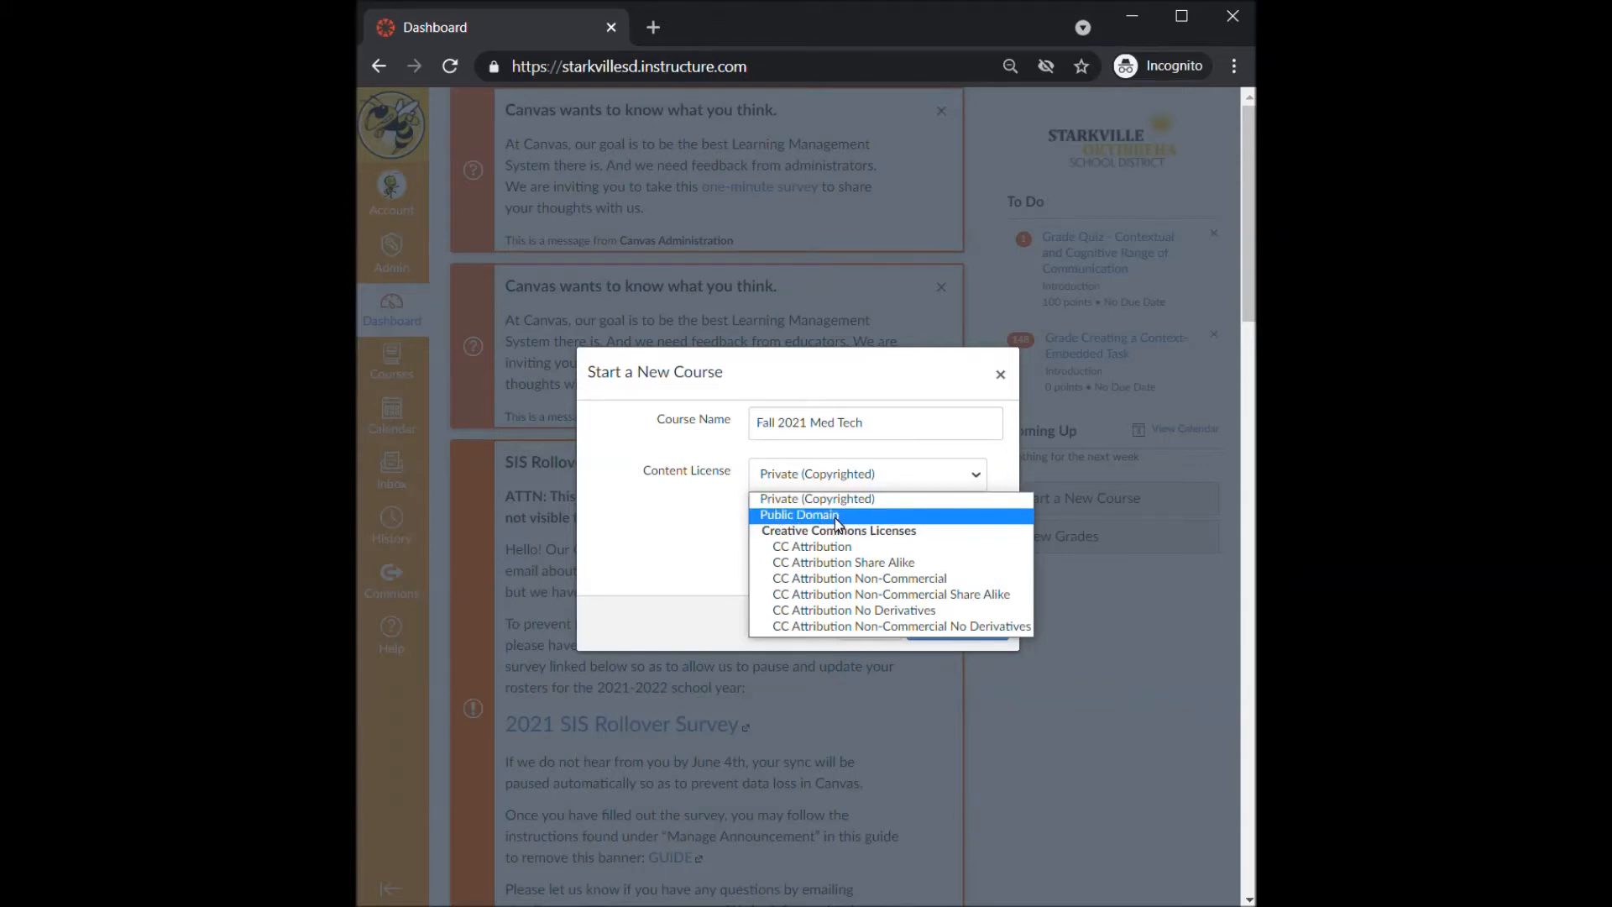
{"action": "left_click", "coordinate": [718, 547]}
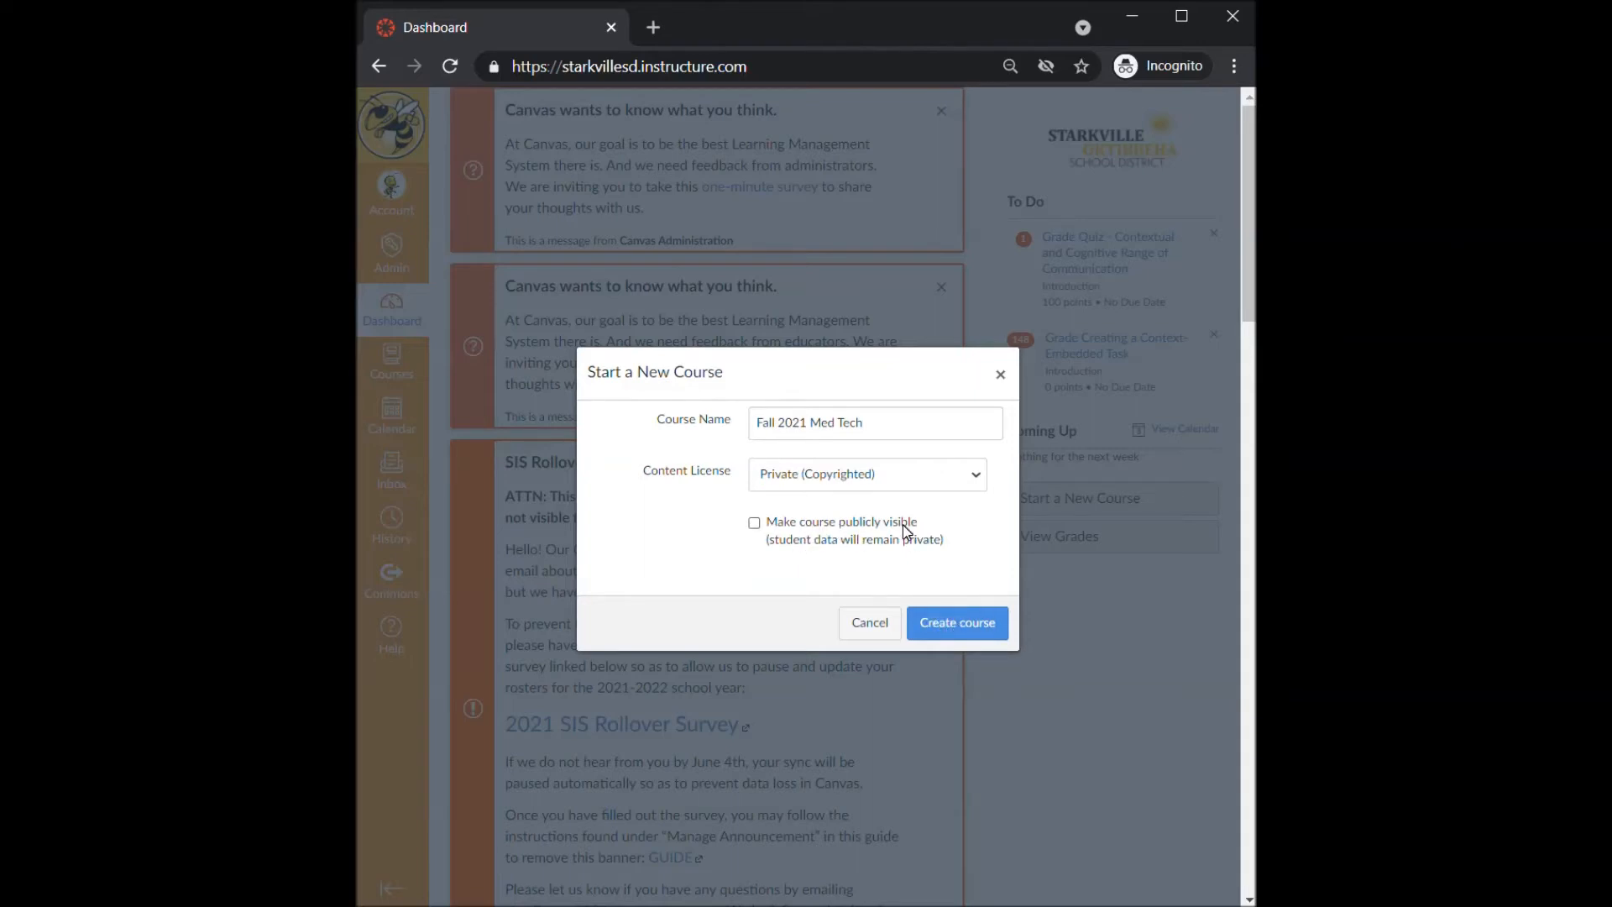
{"action": "left_click", "coordinate": [978, 626]}
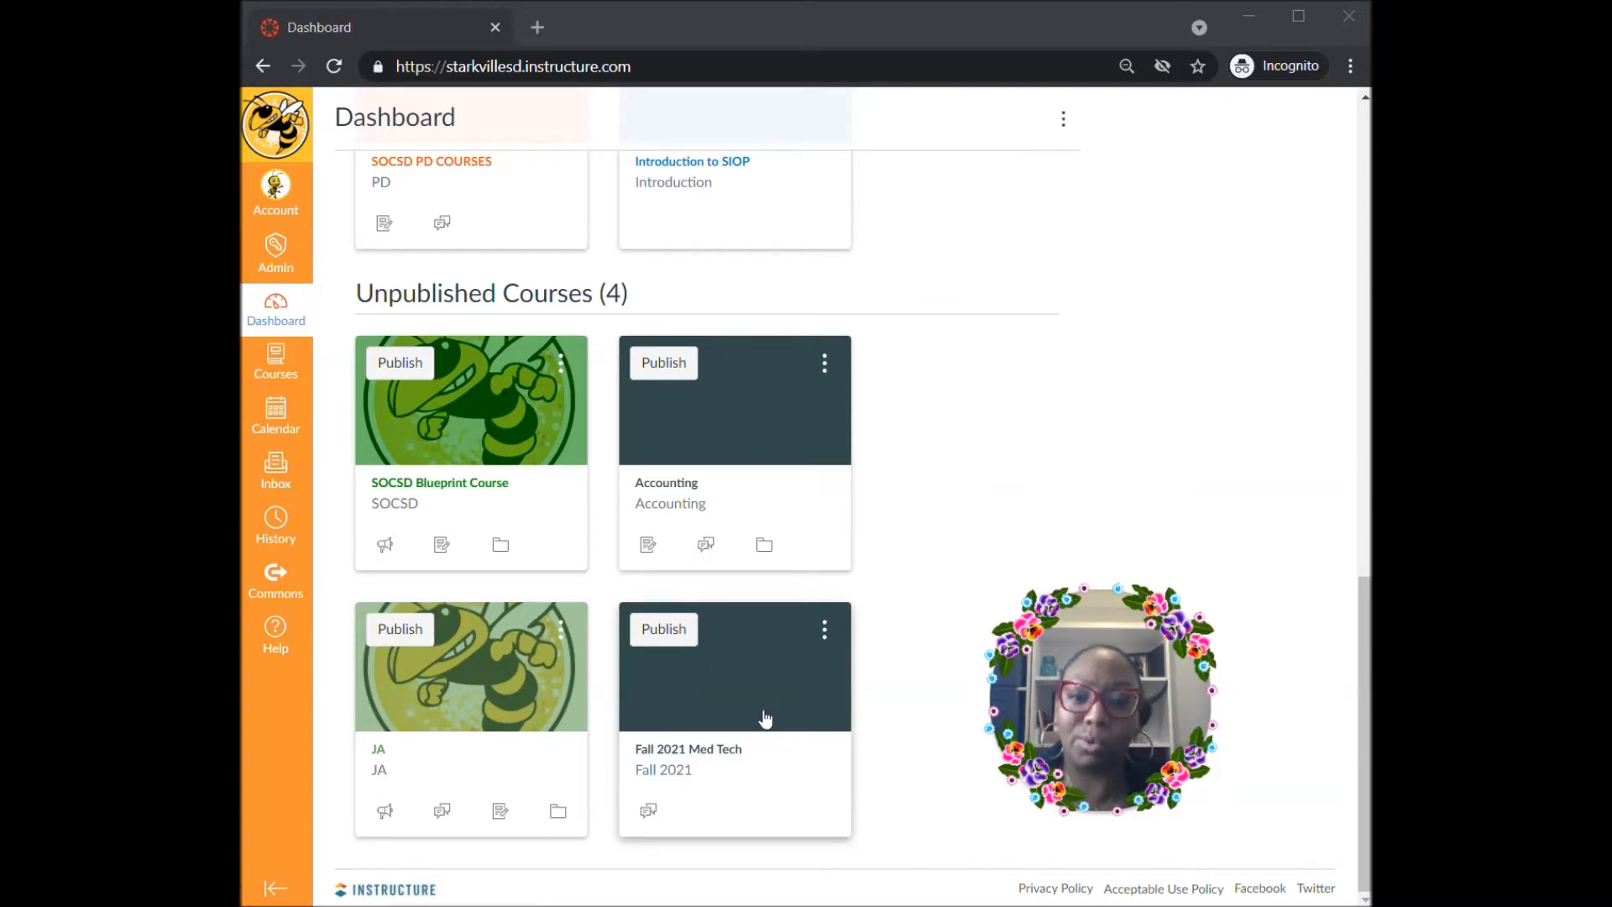
- Open Commons and search for medical tech resources
{"action": "left_click", "coordinate": [299, 592]}
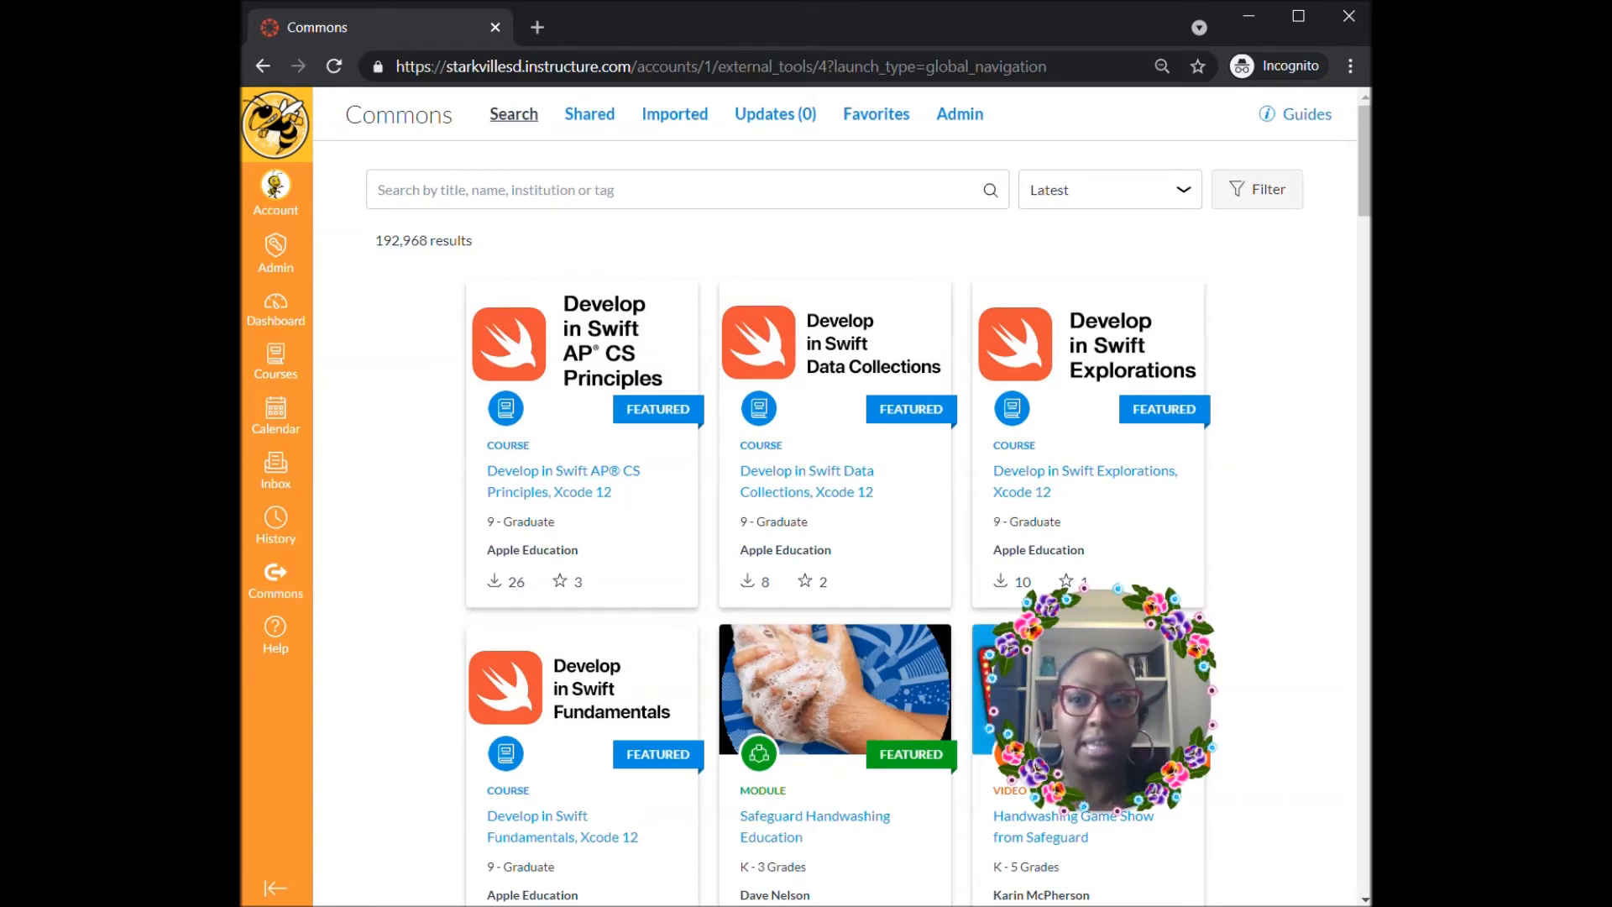
{"action": "left_click", "coordinate": [495, 190]}
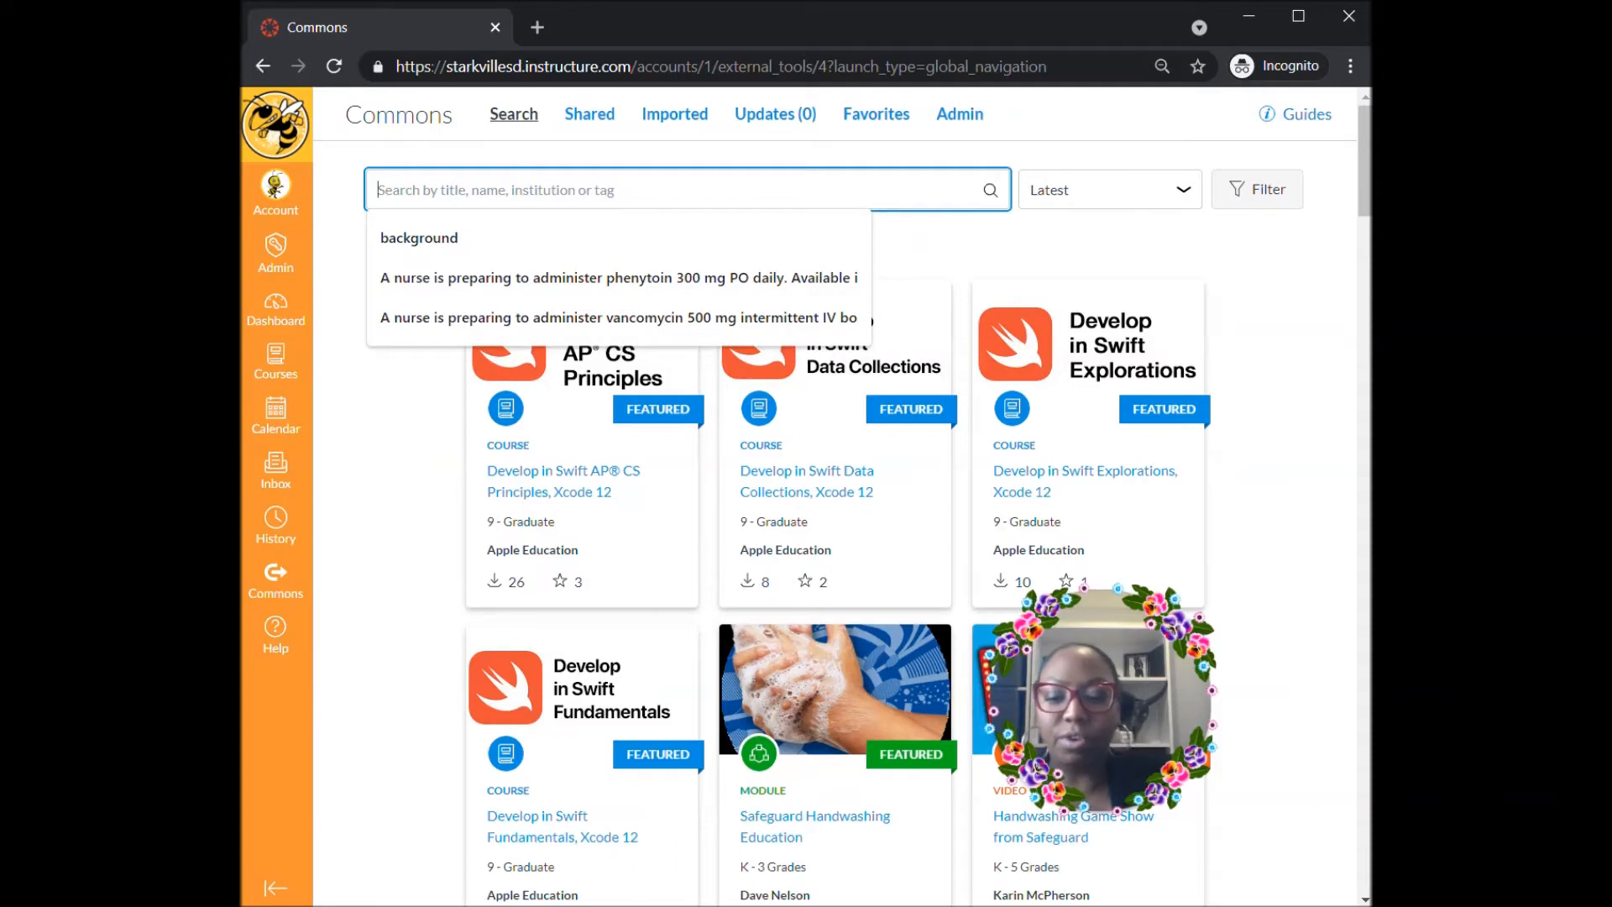
{"action": "type", "text": "medica"}
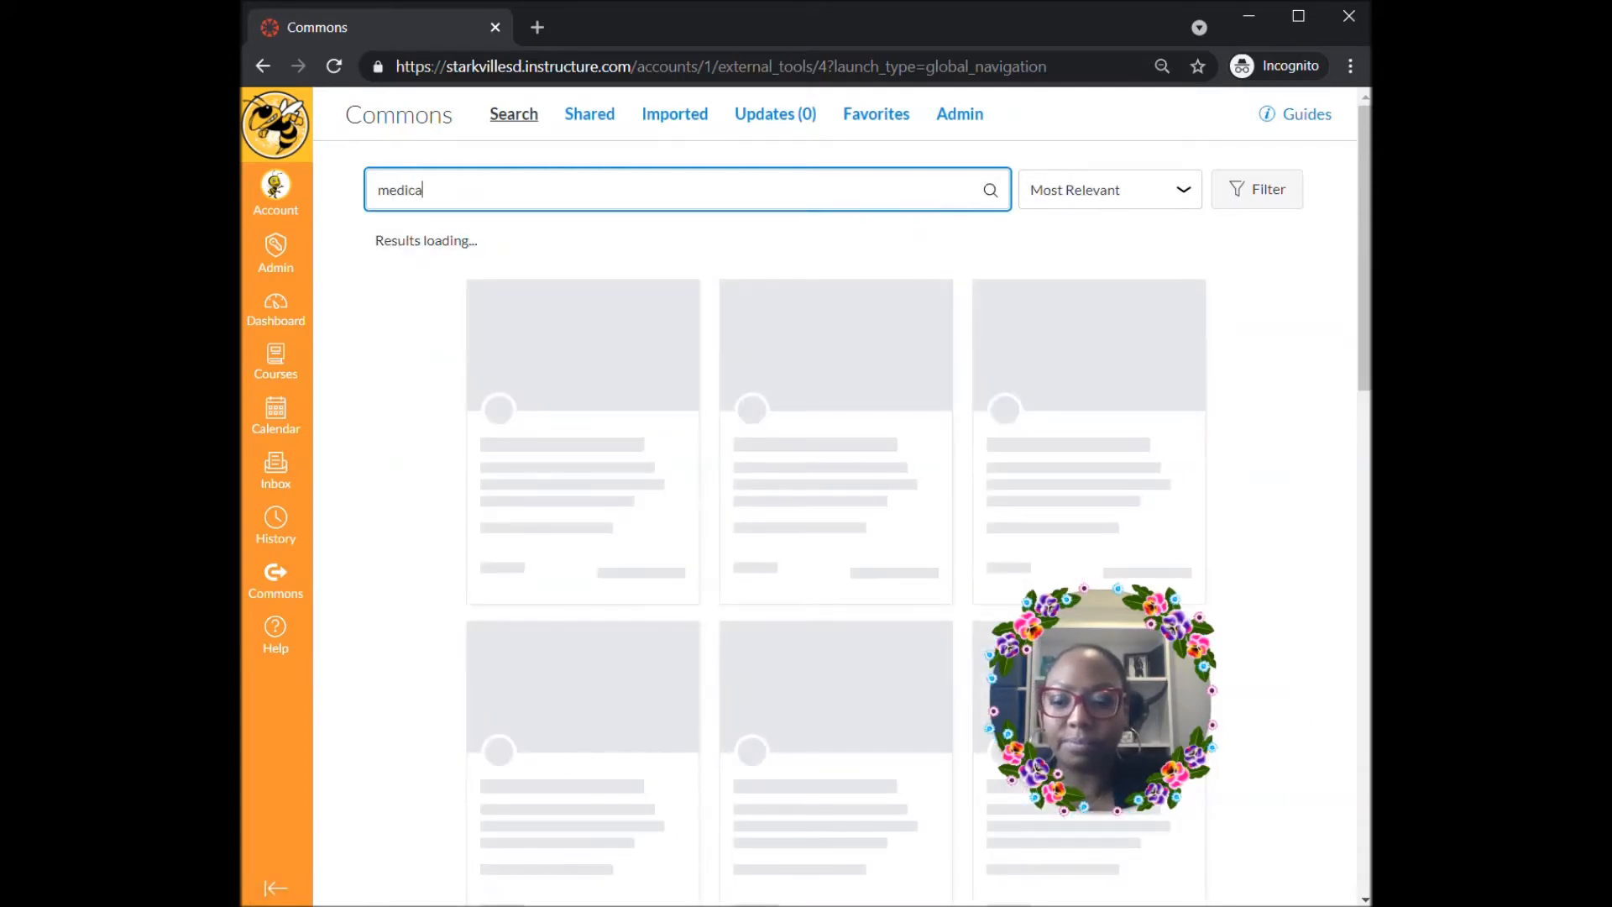
{"action": "type", "text": "l tech"}
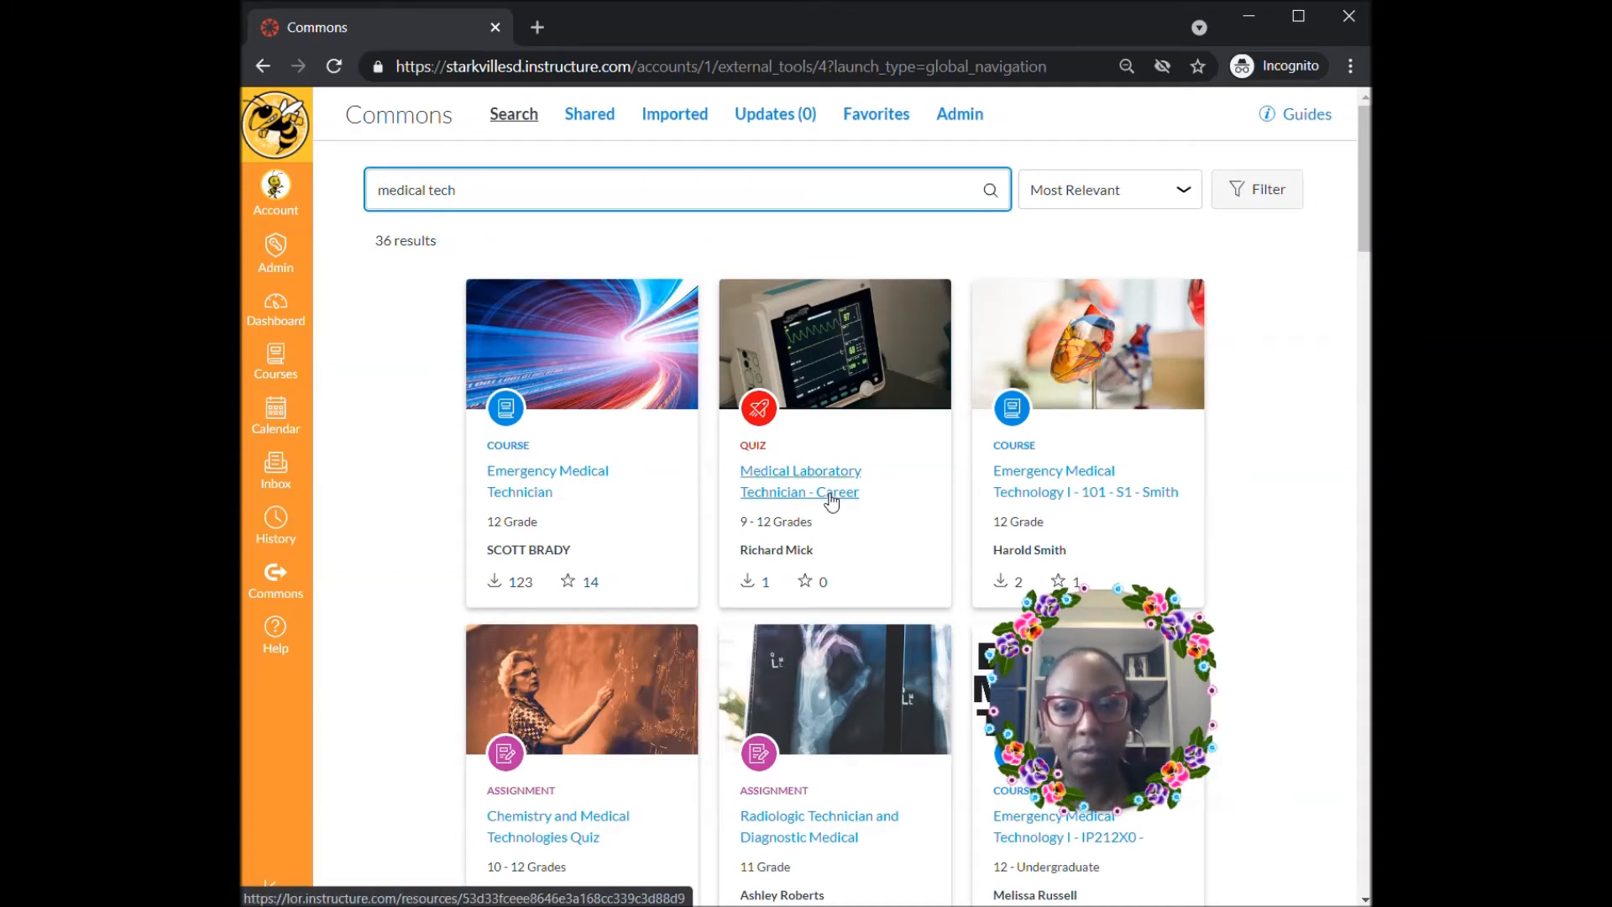
{"action": "scroll", "coordinate": [831, 504], "scroll_direction": "down", "scroll_amount": 7}
{"action": "scroll", "coordinate": [828, 514], "scroll_direction": "up", "scroll_amount": 7}
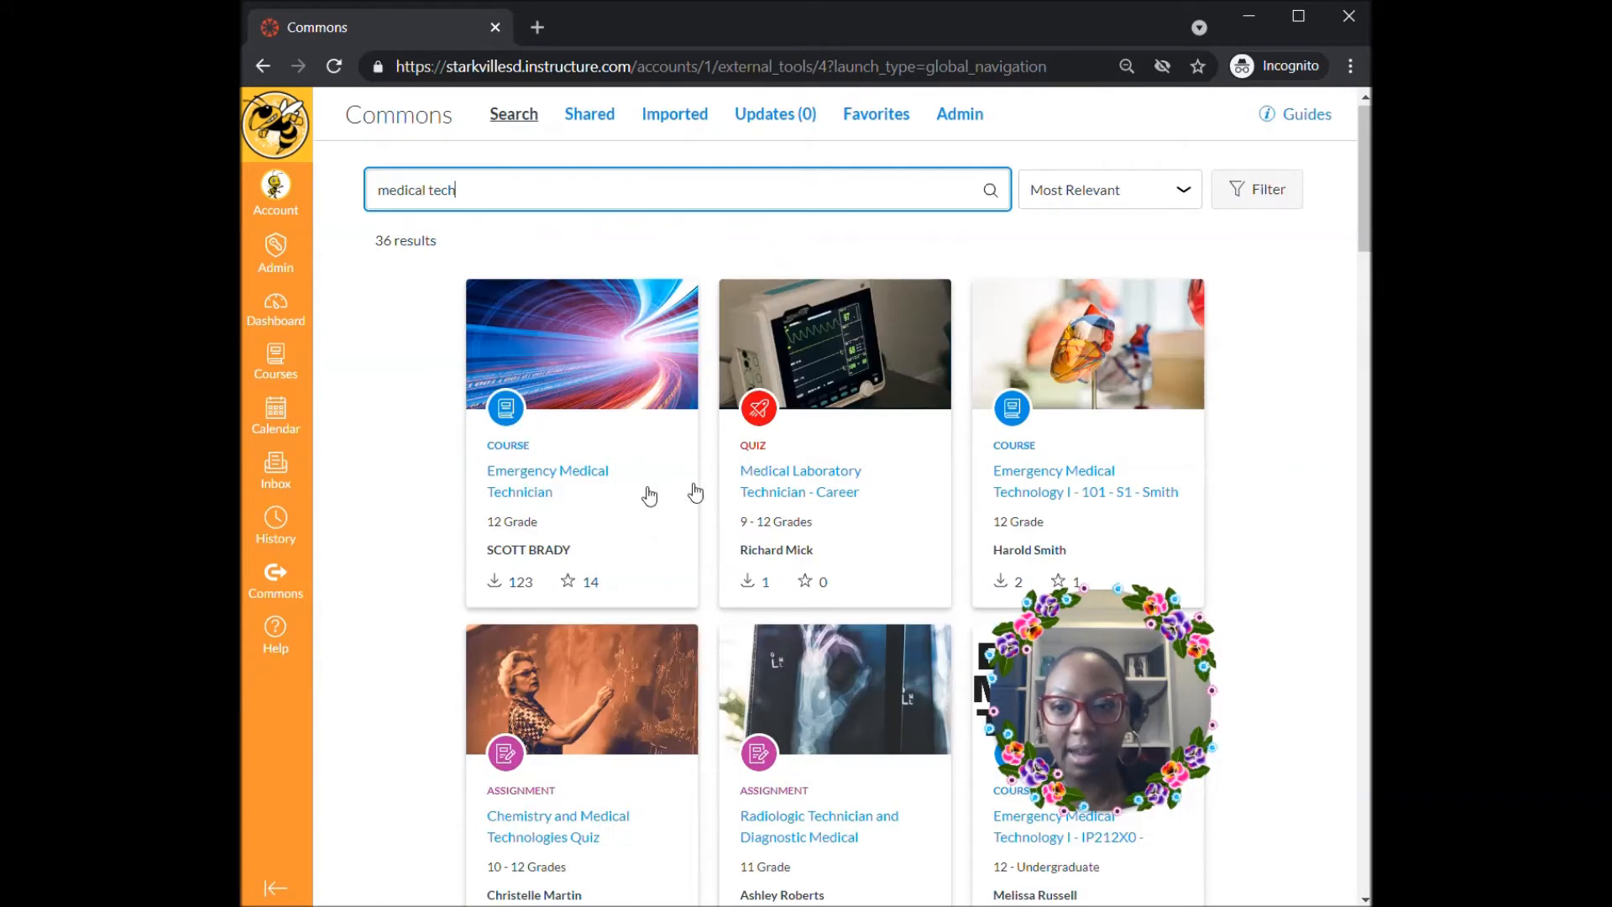
- Import the Emergency Medical Technician course into Fall 2021 Med Tech and return to the dashboard
{"action": "left_click", "coordinate": [526, 472]}
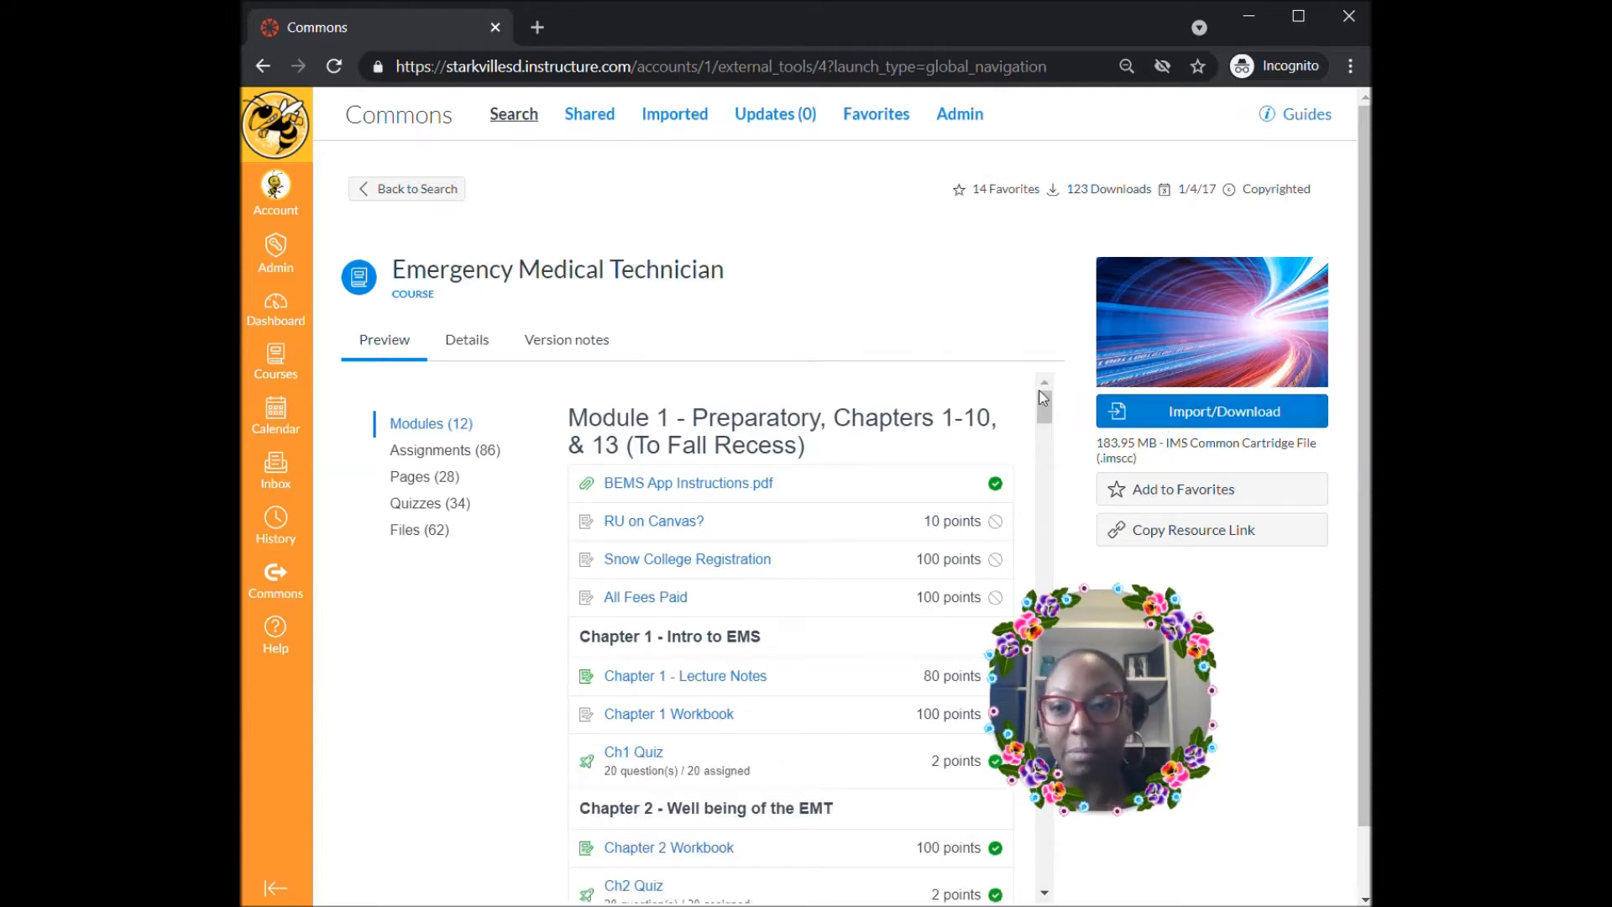
{"action": "left_click", "coordinate": [1179, 419]}
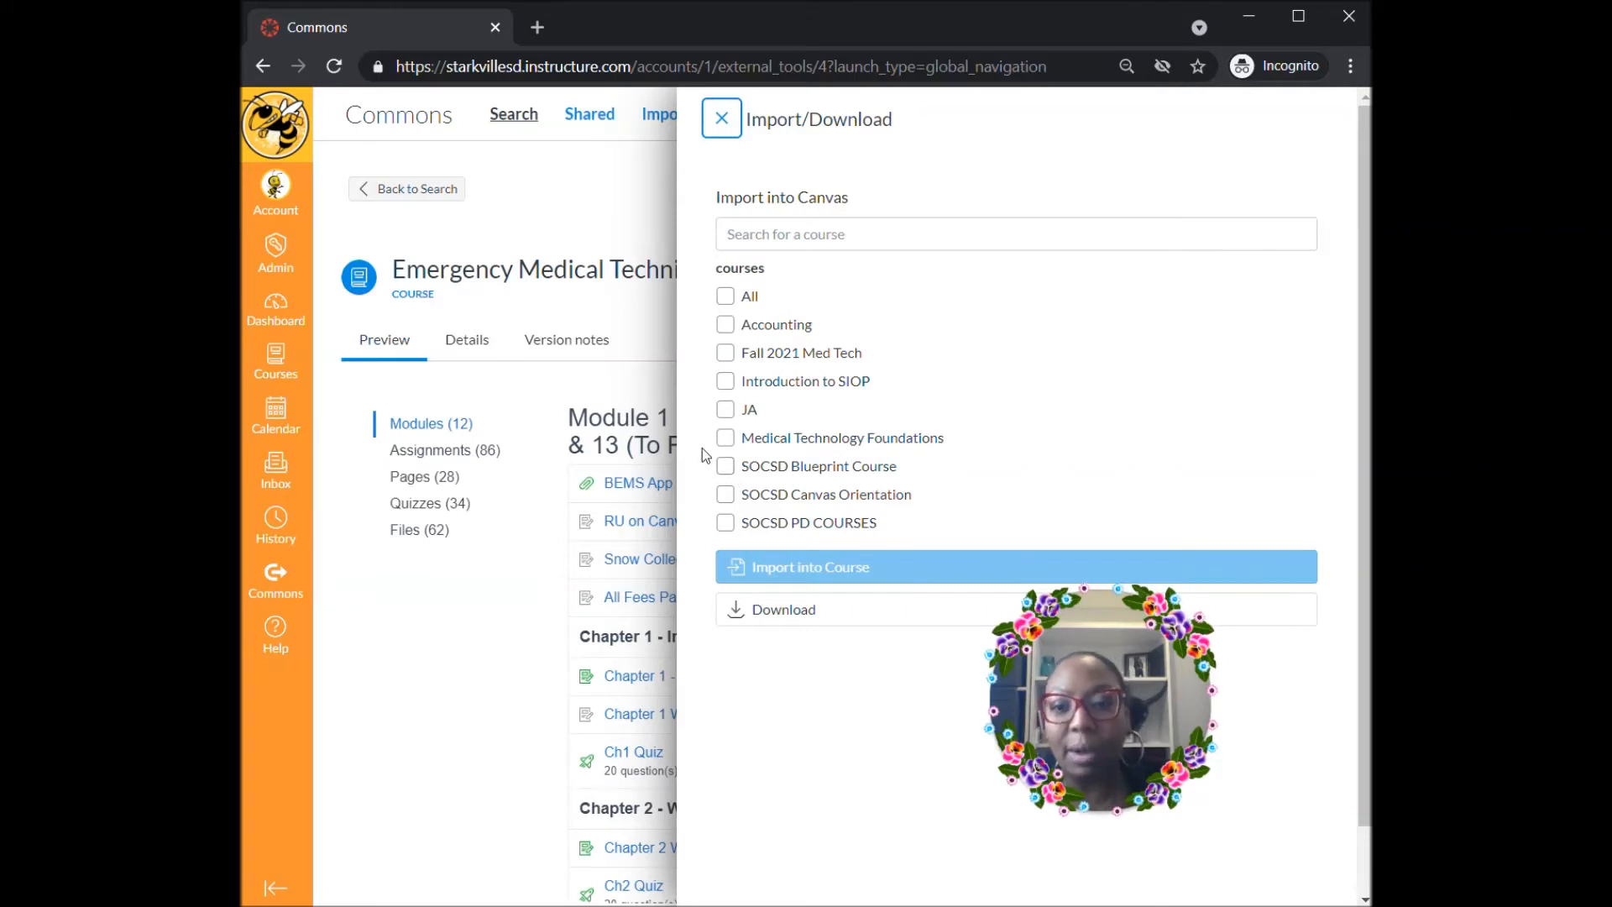
{"action": "left_click", "coordinate": [726, 354]}
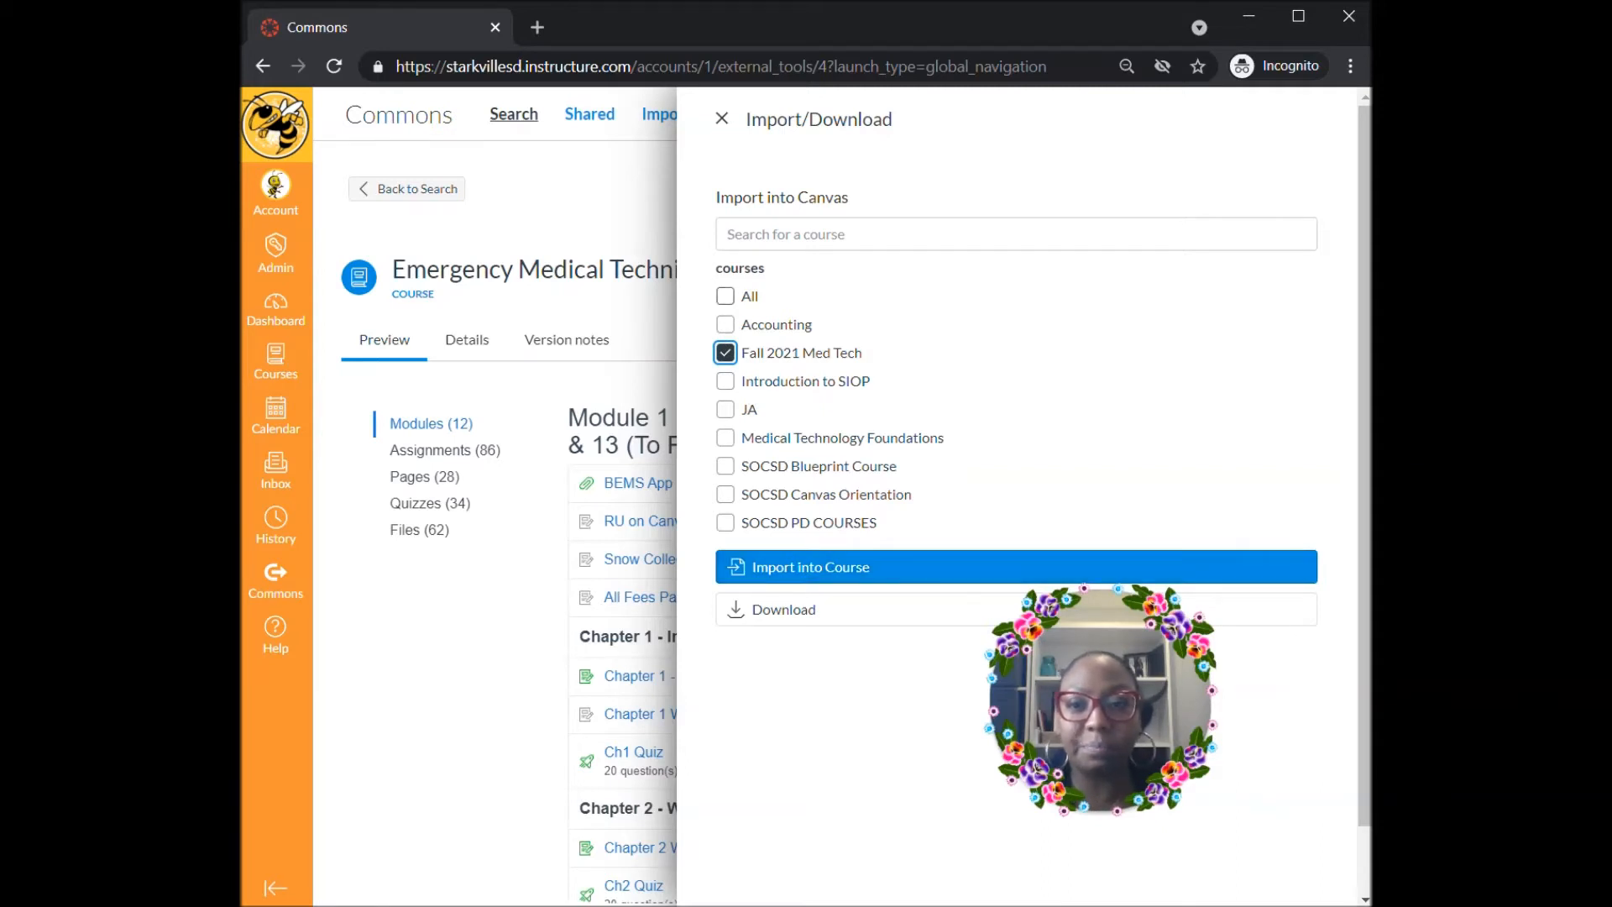
{"action": "left_click", "coordinate": [726, 298]}
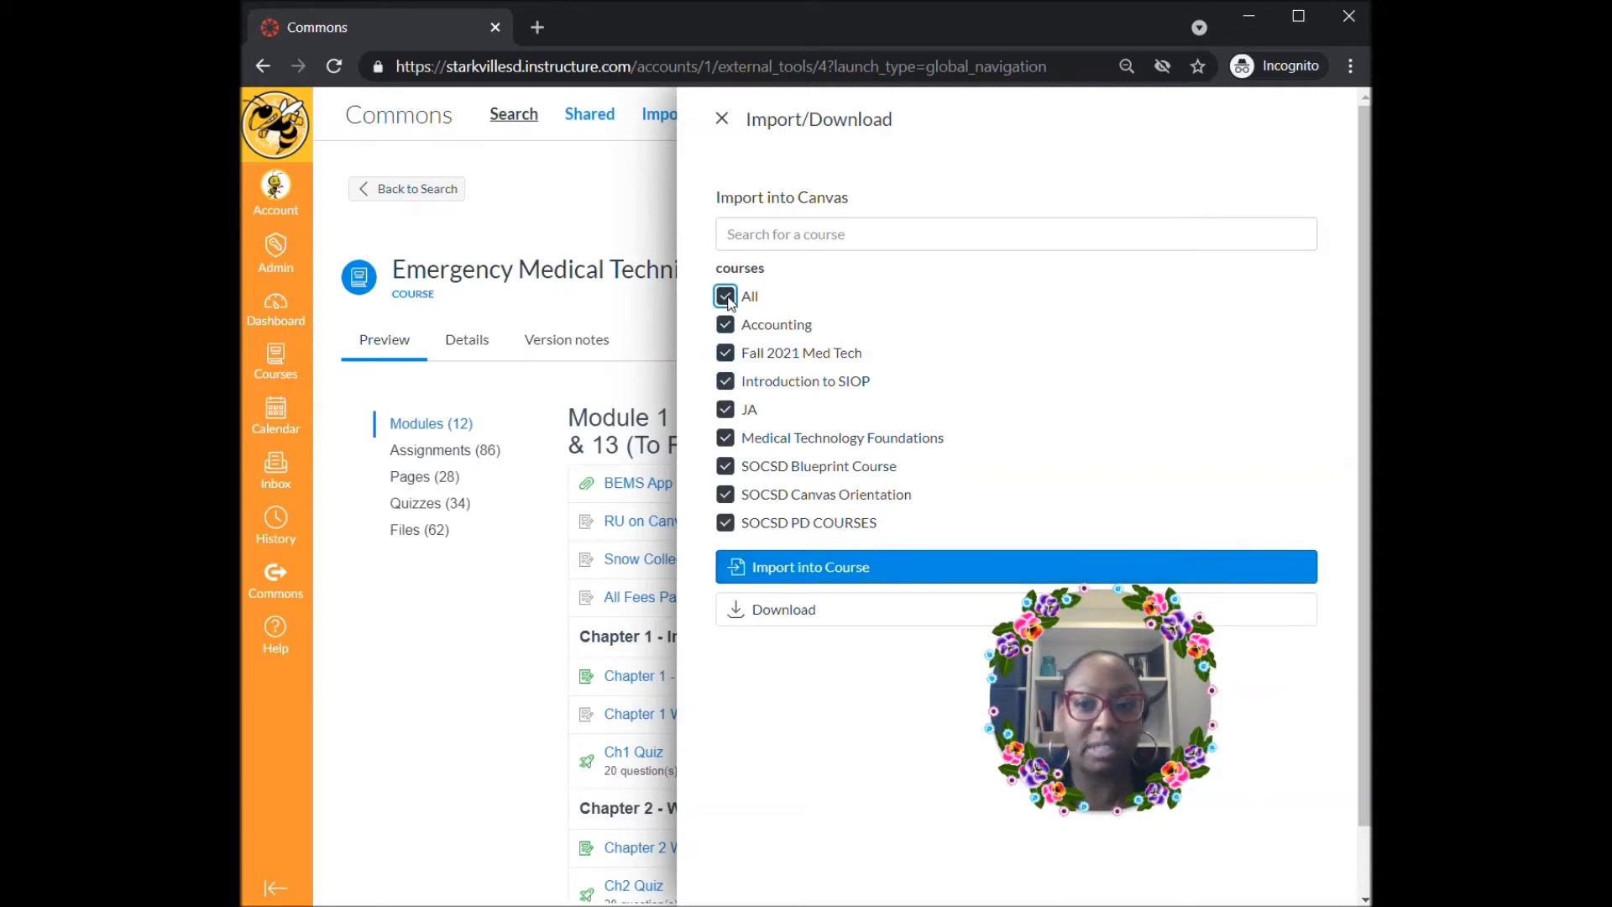
{"action": "left_click", "coordinate": [727, 299]}
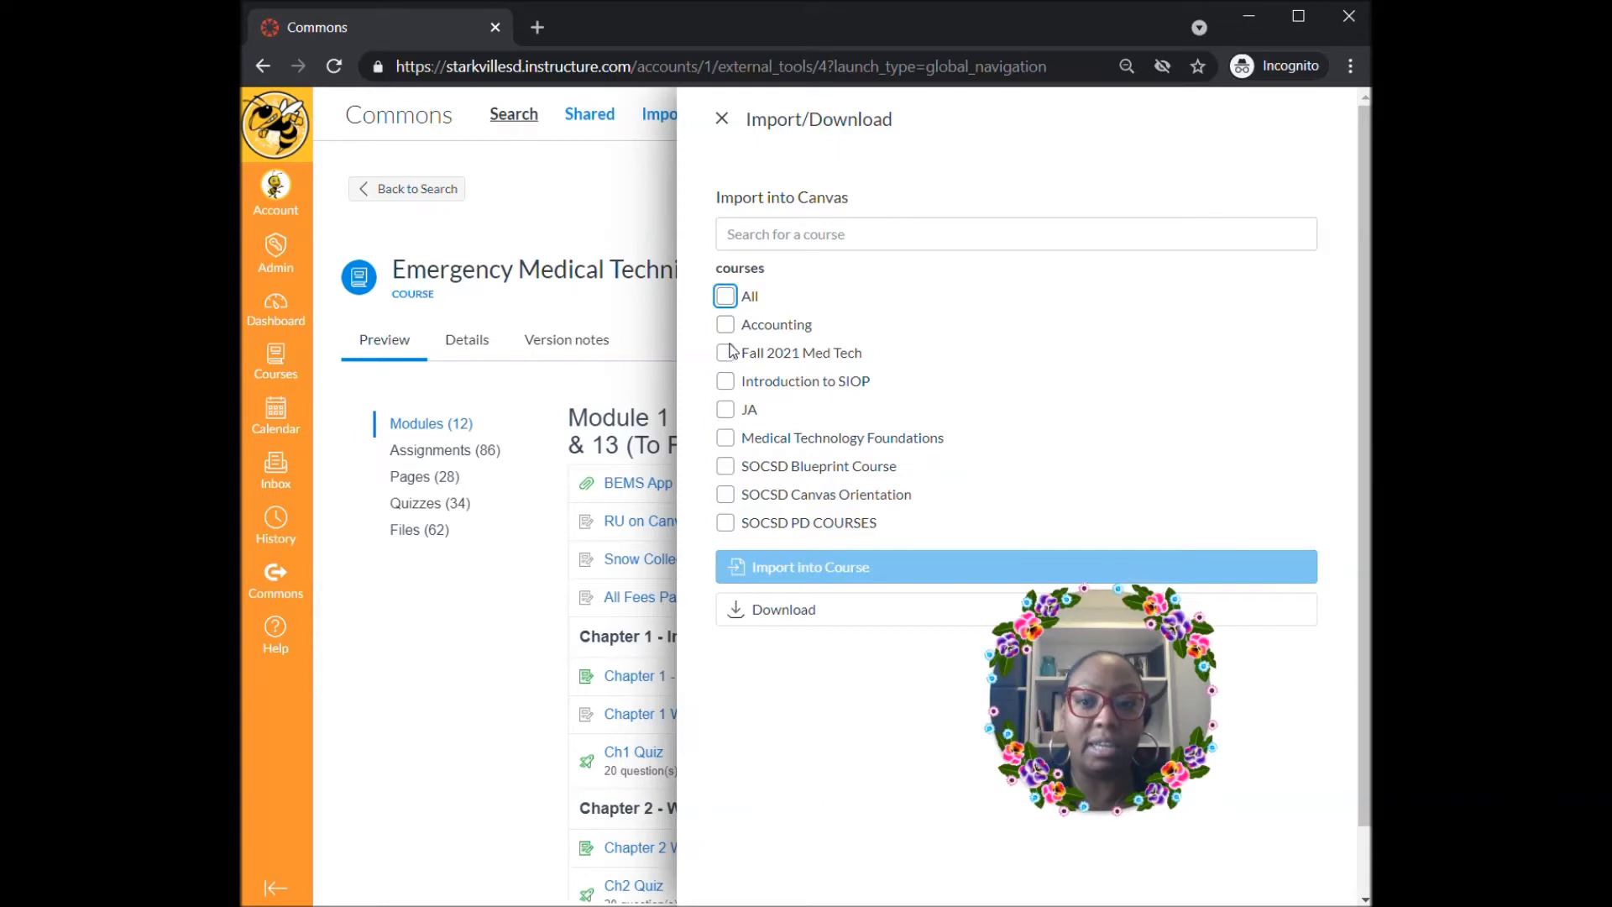
{"action": "left_click", "coordinate": [726, 354]}
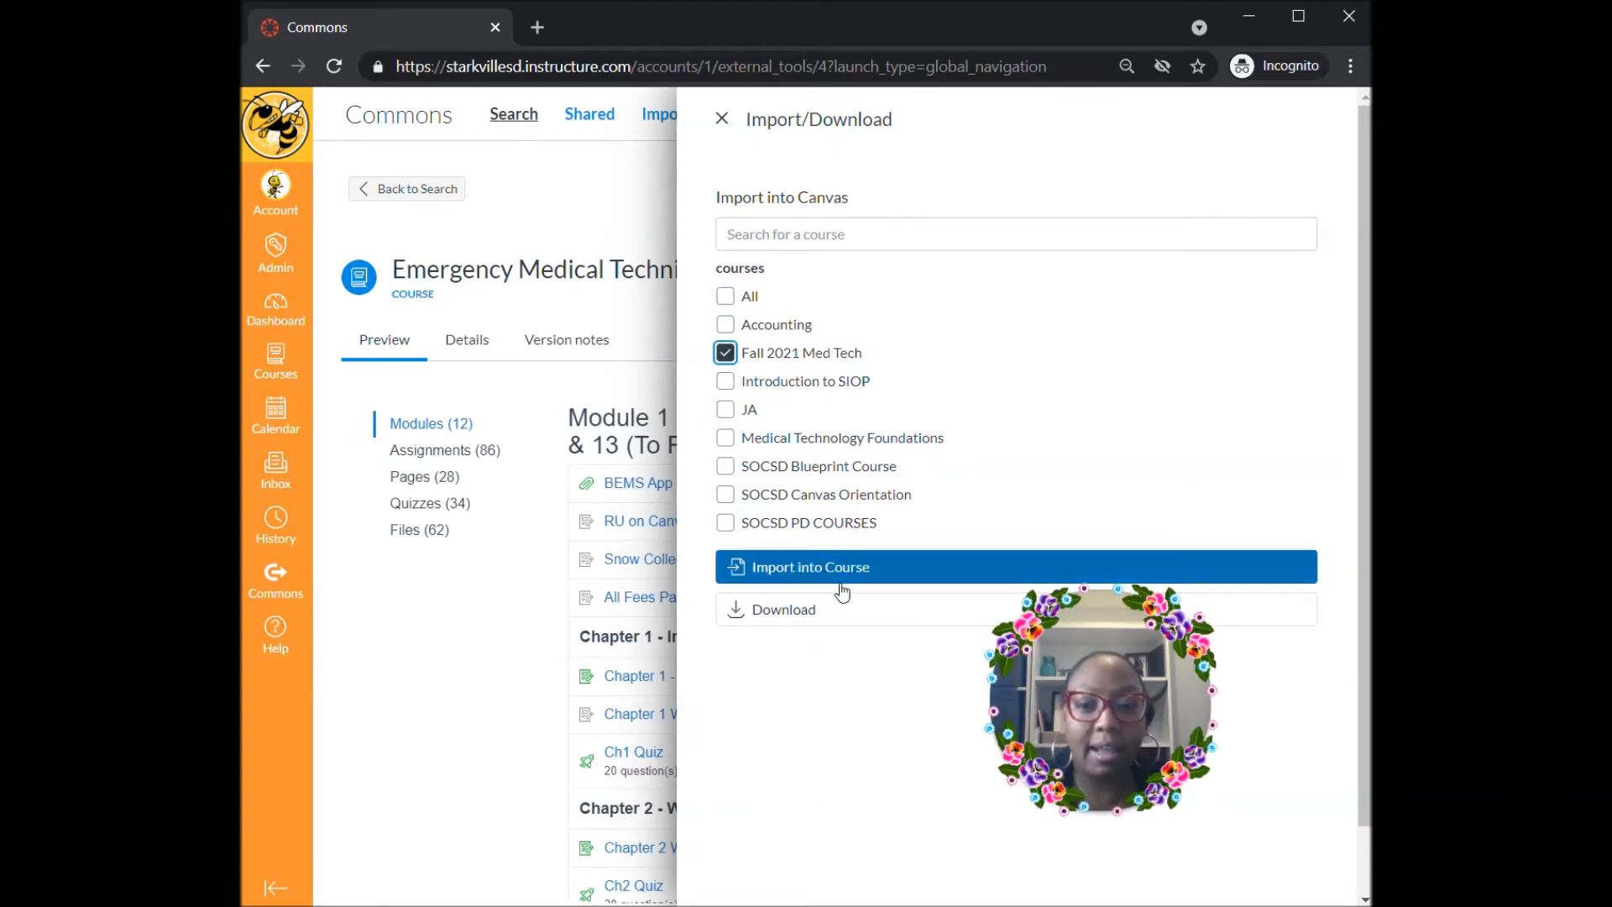
{"action": "left_click", "coordinate": [804, 573]}
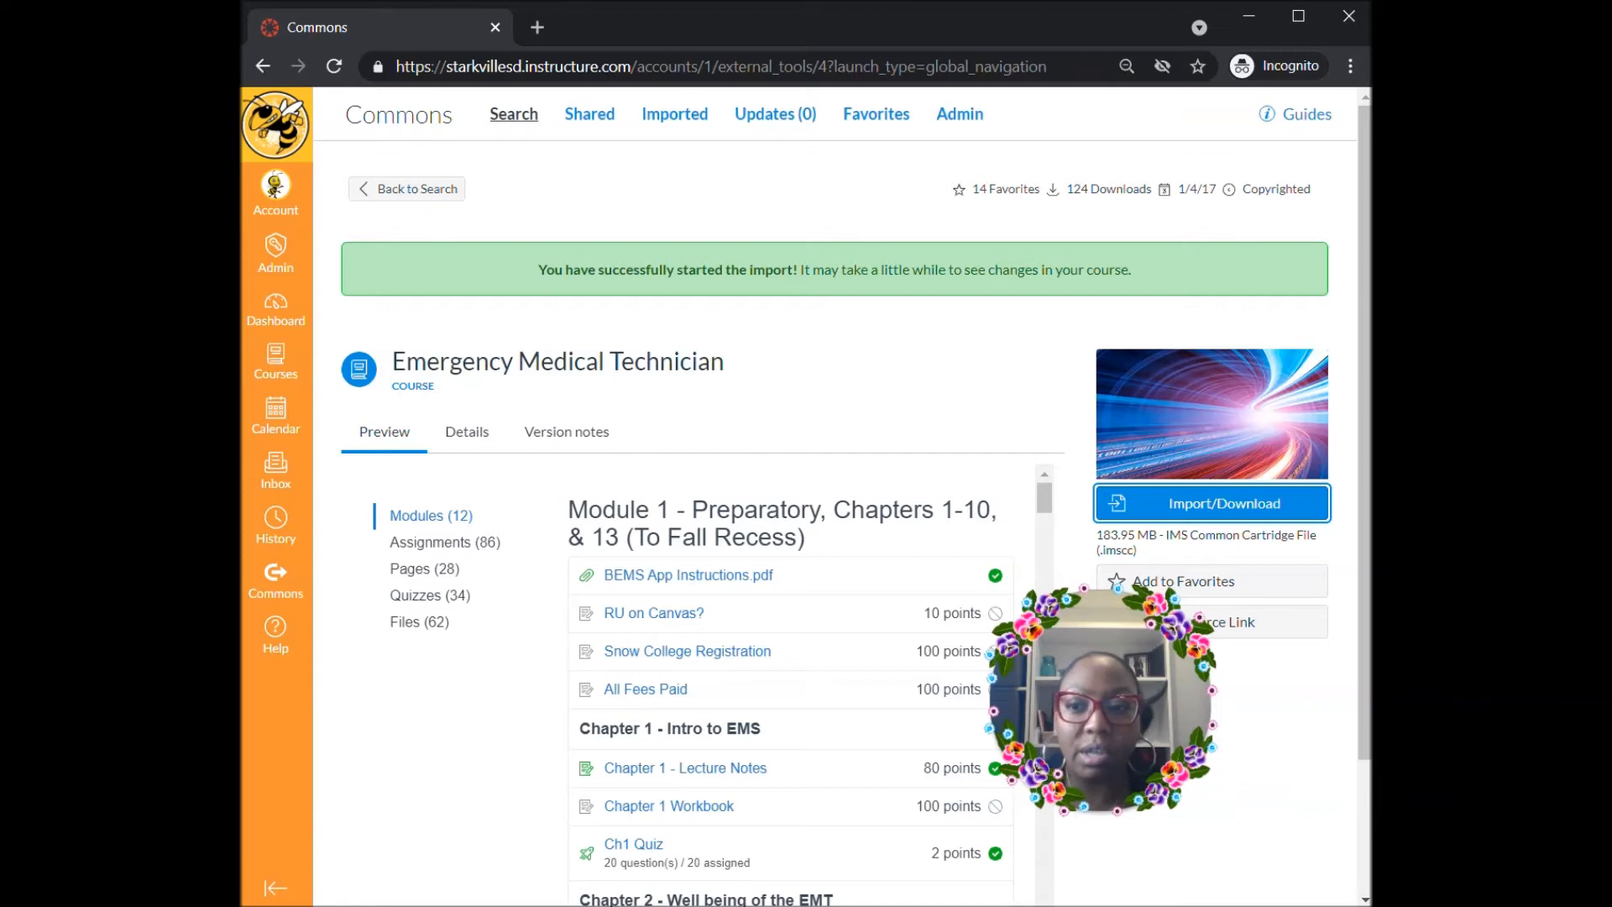
{"action": "left_click", "coordinate": [278, 314]}
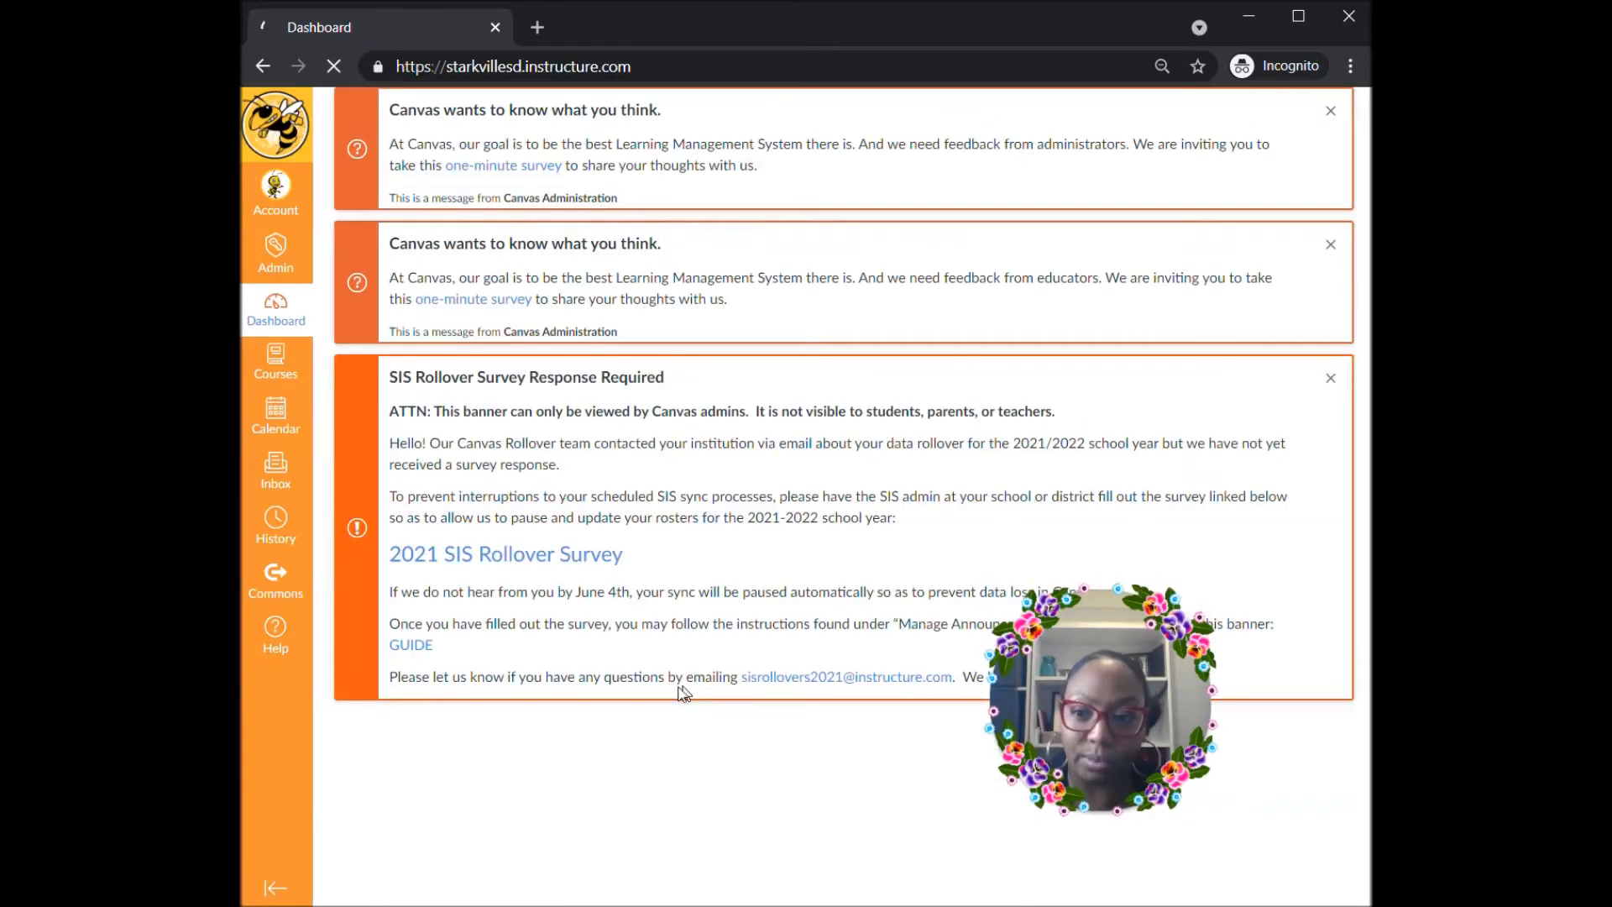
- Open the Fall 2021 Med Tech course and check the status and issues of the Commons import job
{"action": "scroll", "coordinate": [680, 679], "scroll_direction": "down", "scroll_amount": 2}
{"action": "scroll", "coordinate": [680, 680], "scroll_direction": "down", "scroll_amount": 6}
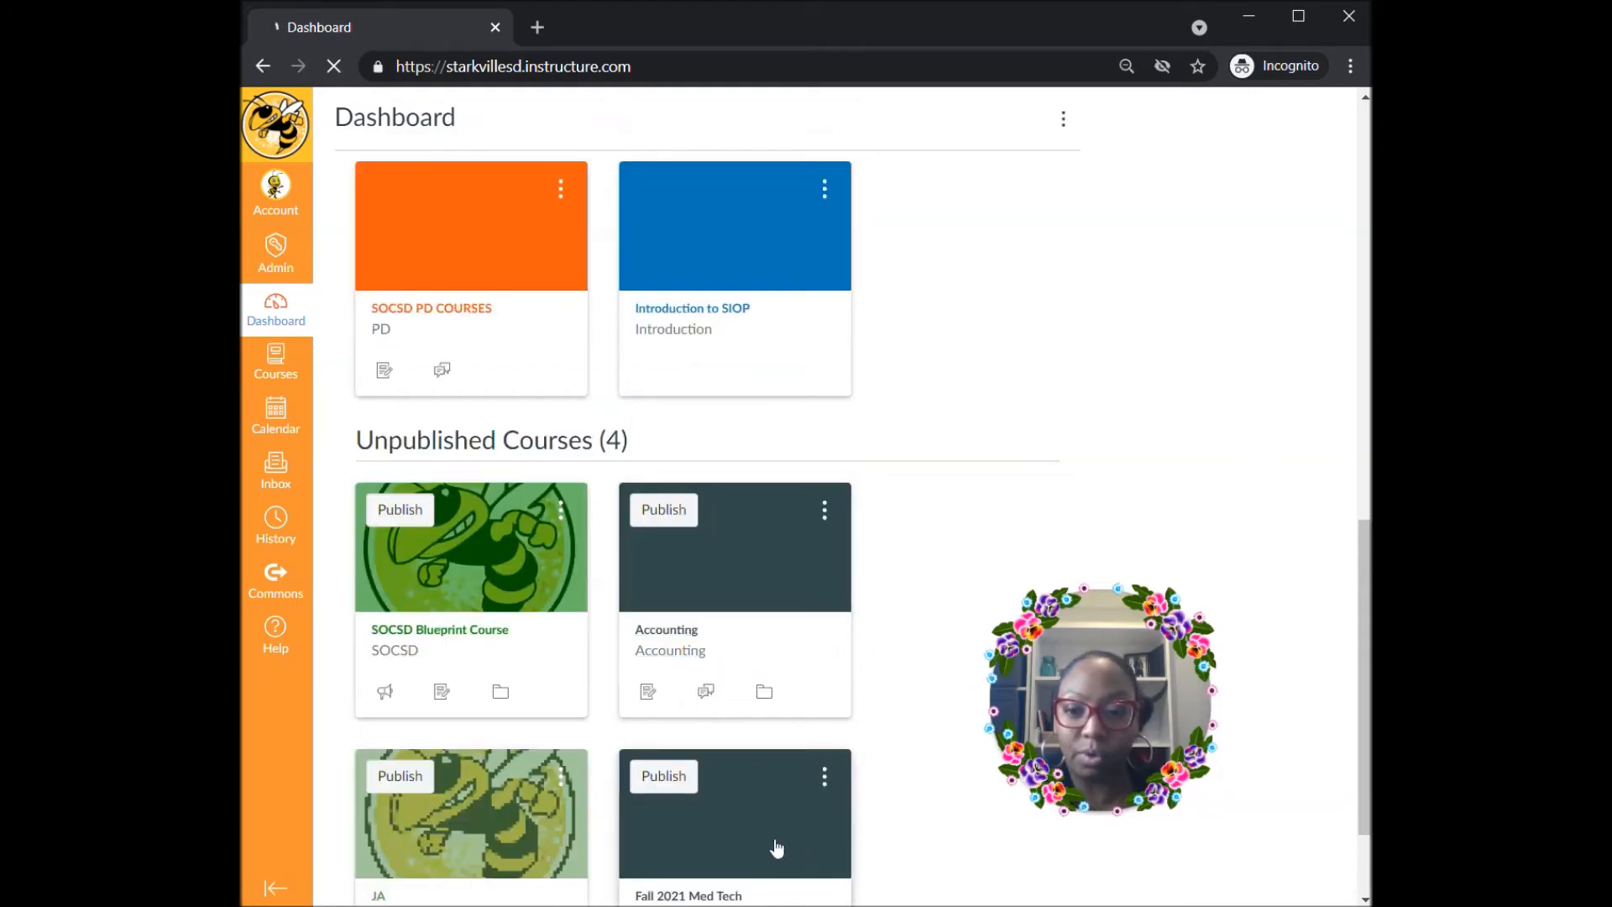
{"action": "left_click", "coordinate": [744, 839]}
{"action": "scroll", "coordinate": [722, 797], "scroll_direction": "down", "scroll_amount": 2}
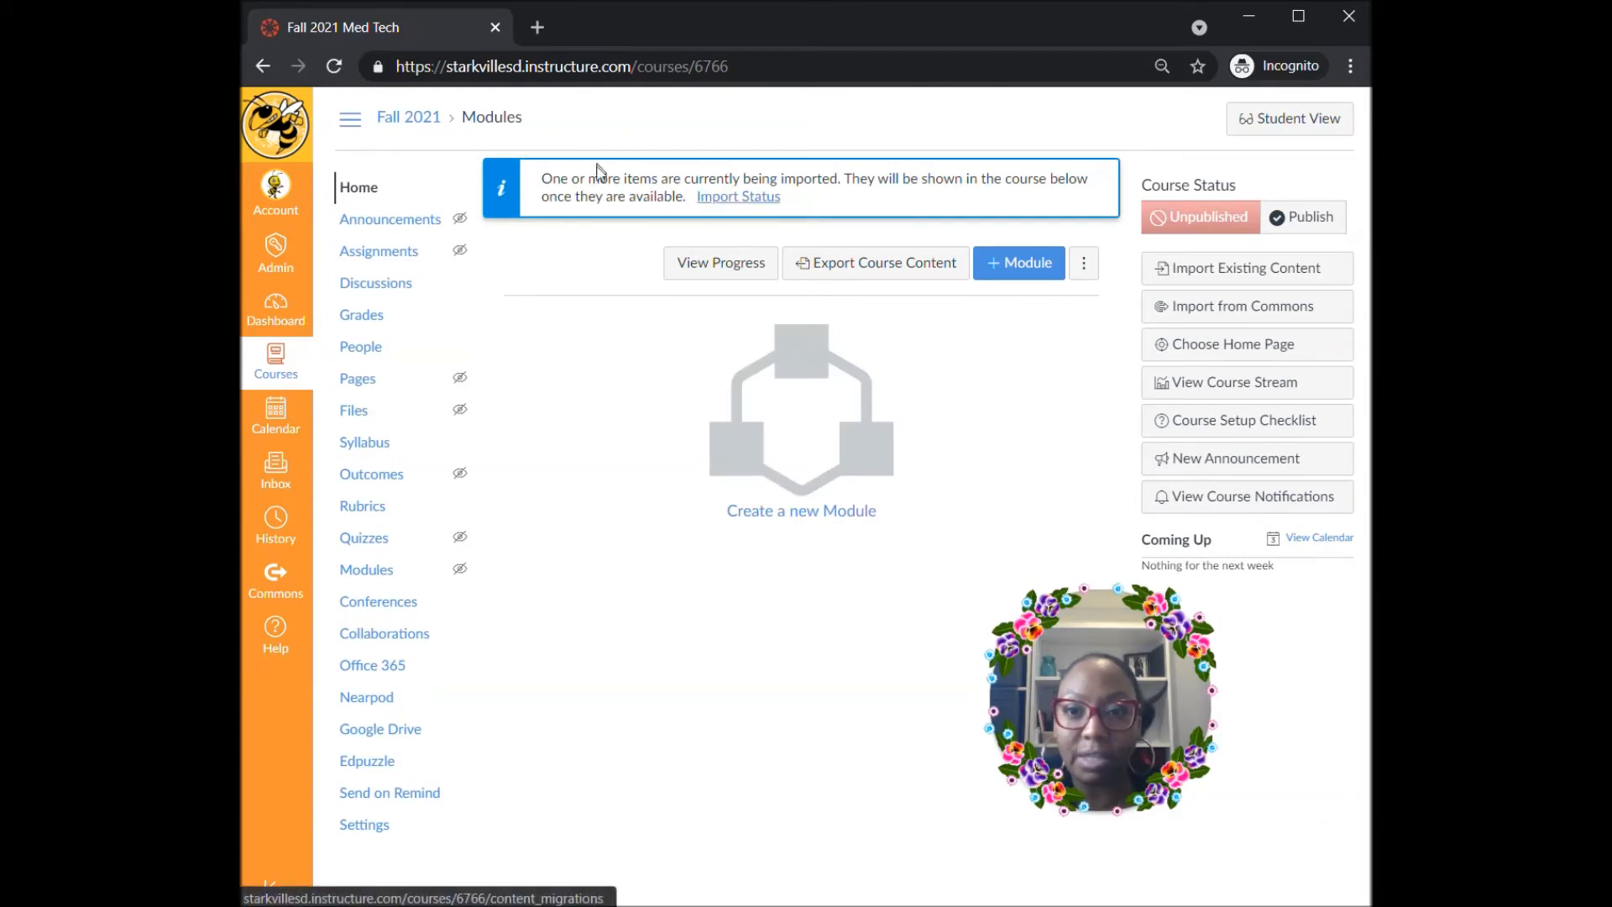
{"action": "left_click", "coordinate": [752, 206]}
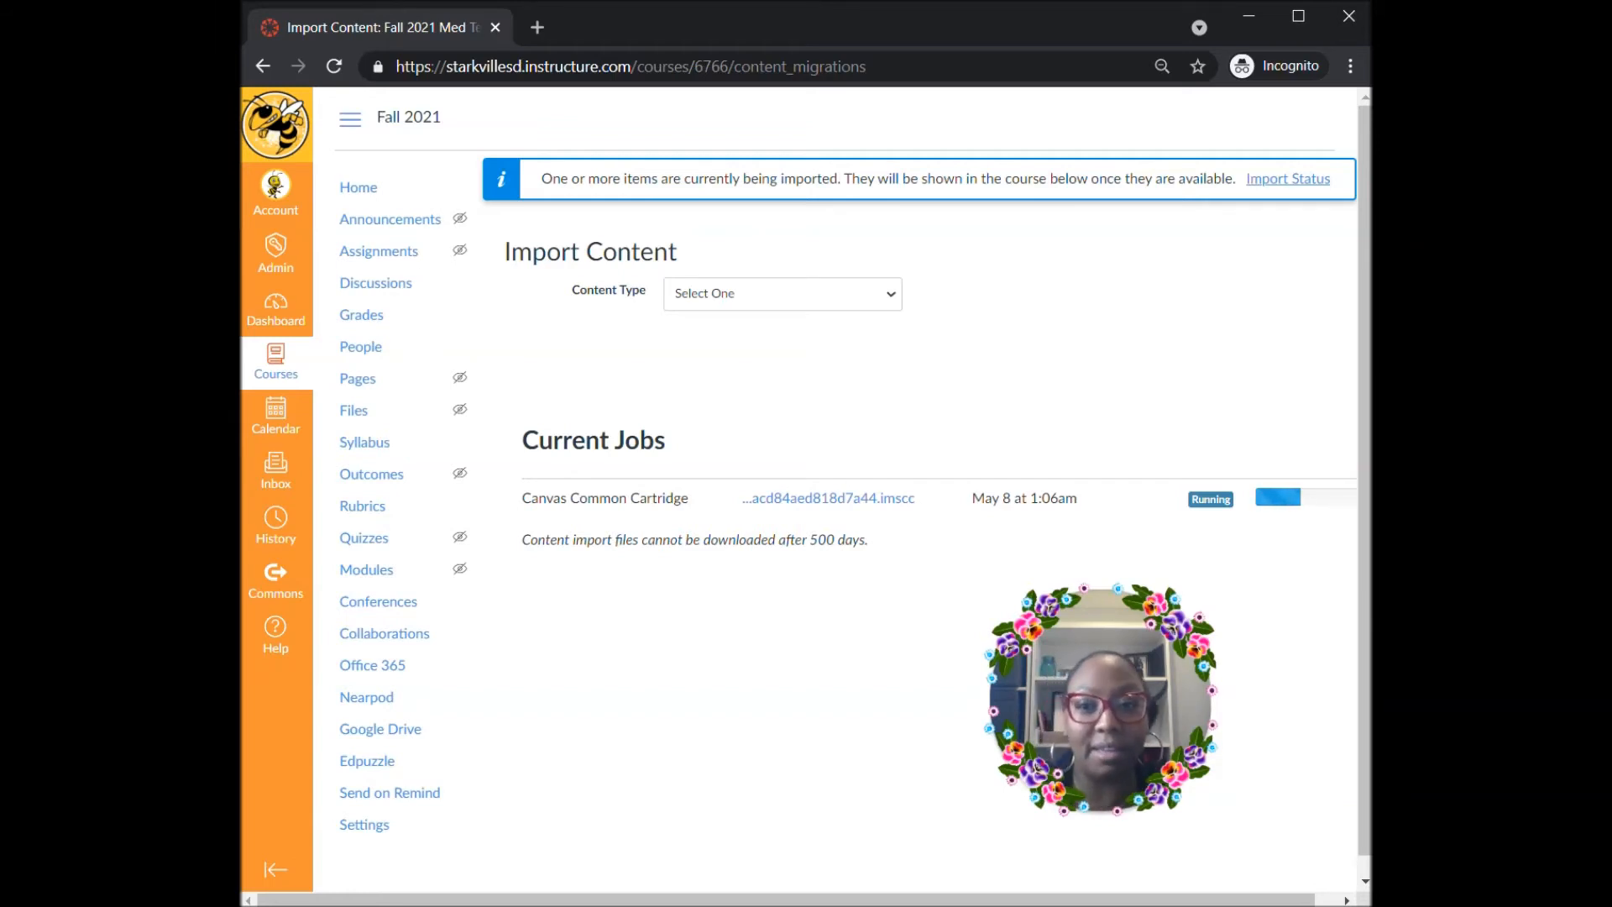
{"action": "left_click", "coordinate": [262, 66]}
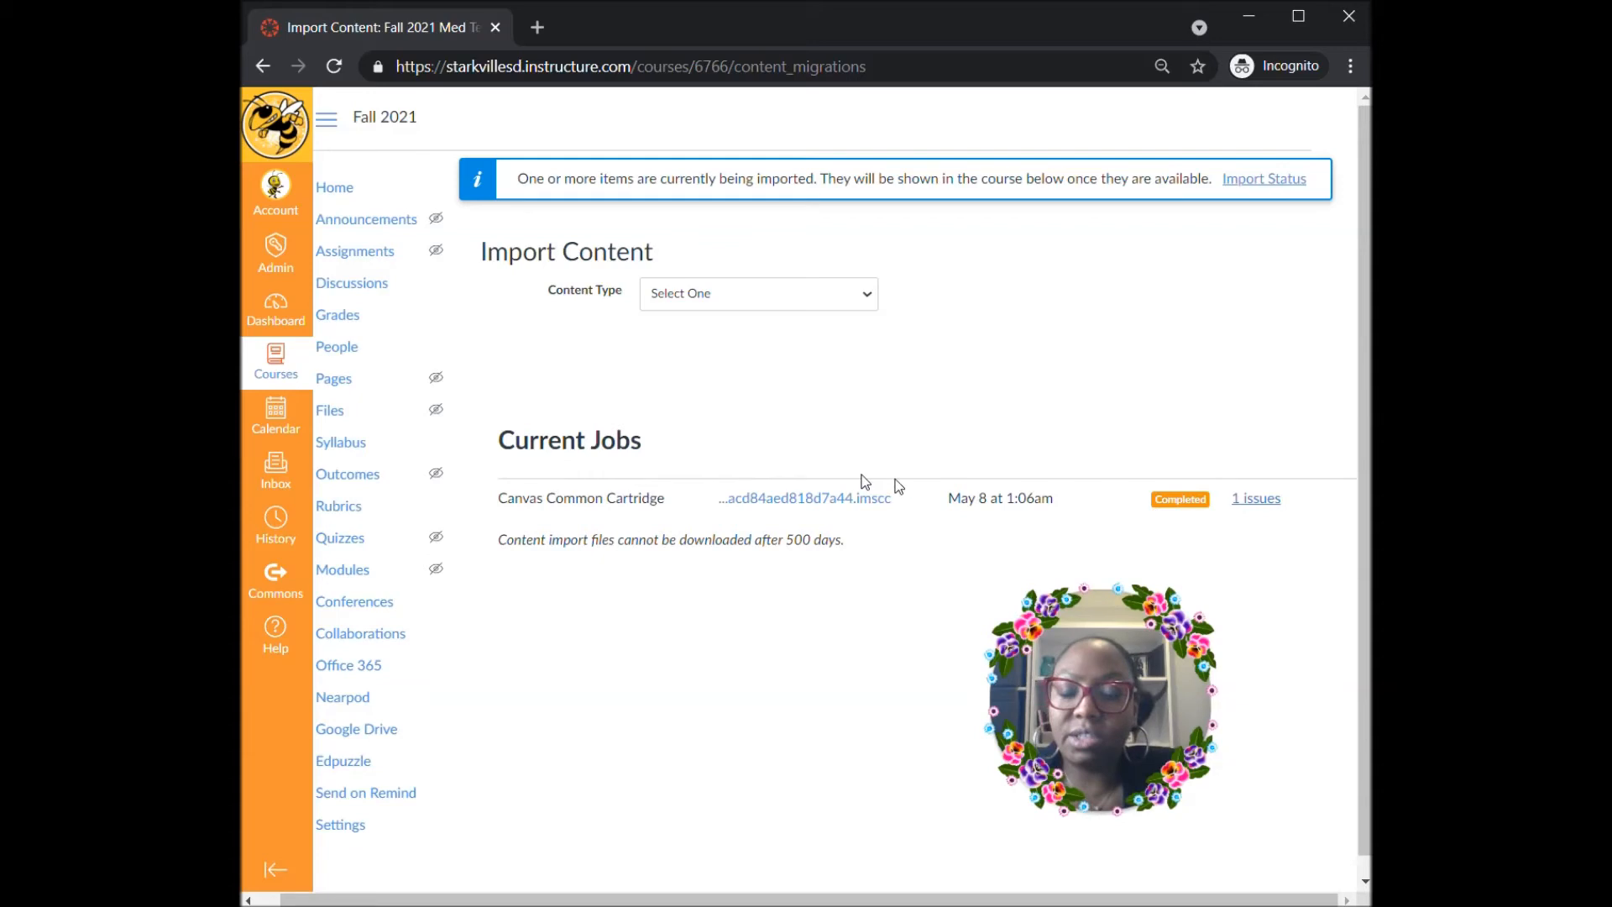
{"action": "left_click", "coordinate": [1257, 500]}
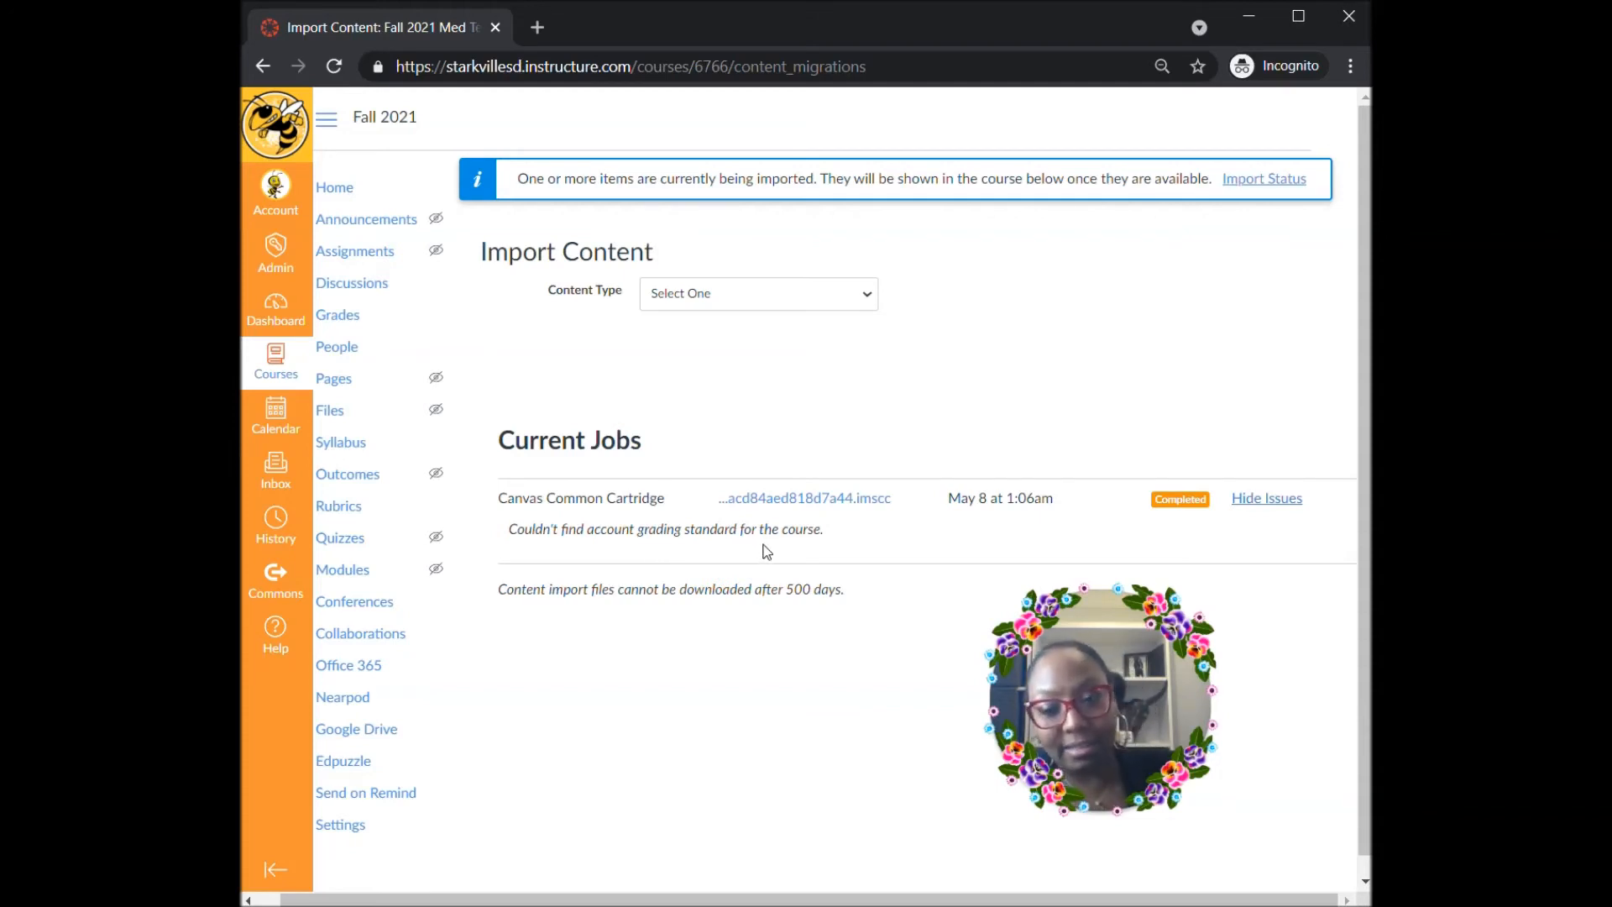
- Reopen Fall 2021 Med Tech from the dashboard and read through the imported course syllabus
{"action": "left_click", "coordinate": [276, 309]}
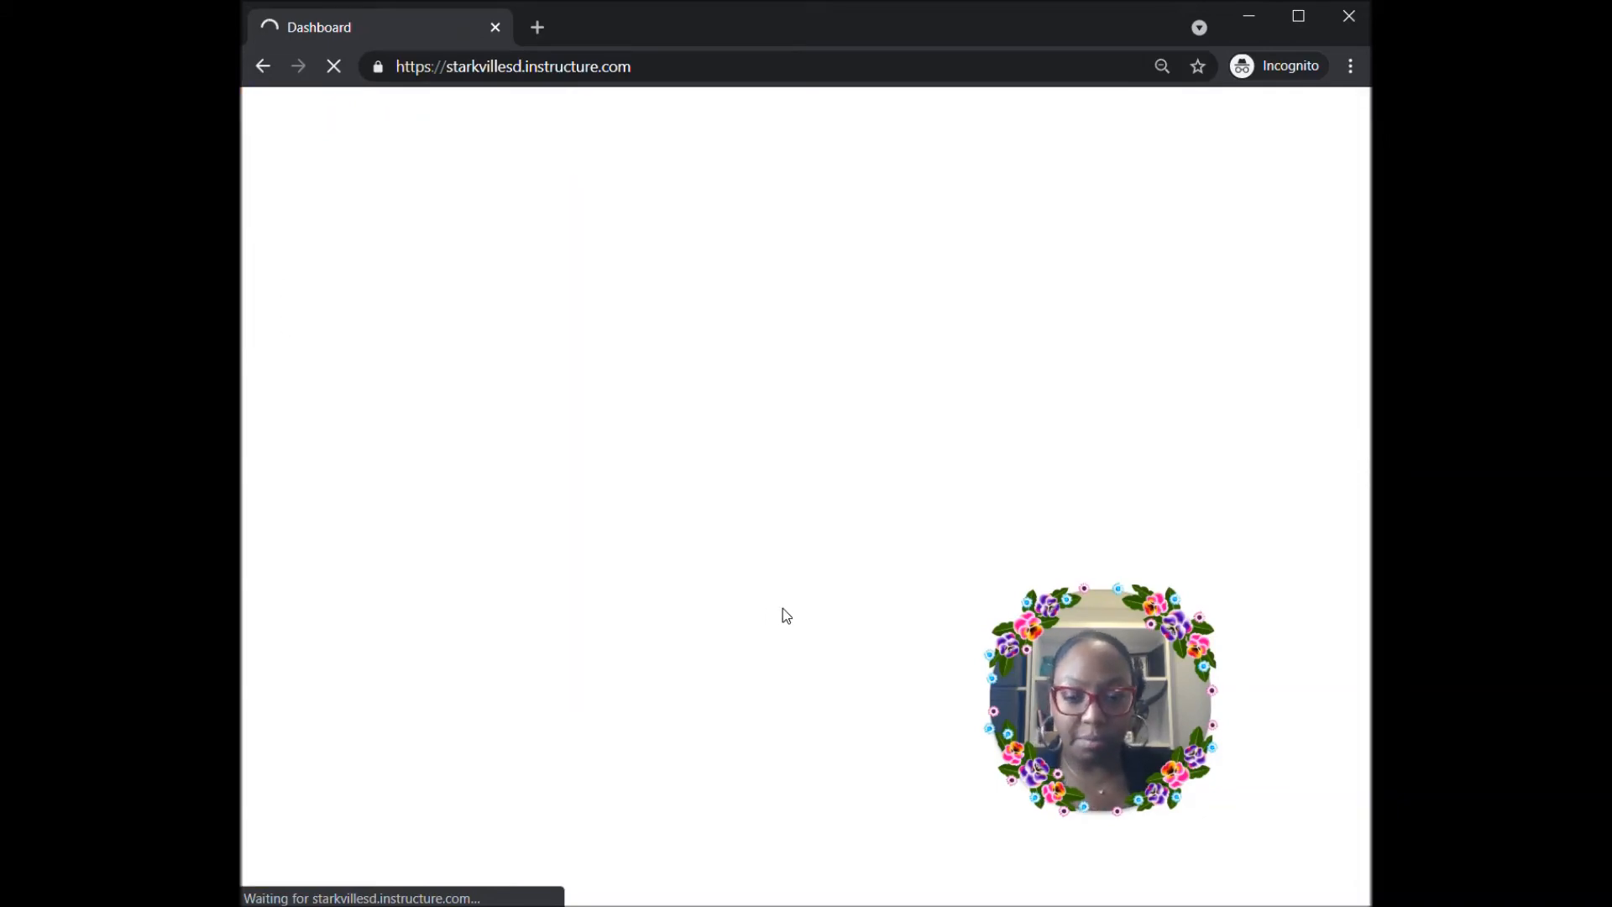
{"action": "scroll", "coordinate": [577, 583], "scroll_direction": "down", "scroll_amount": 9}
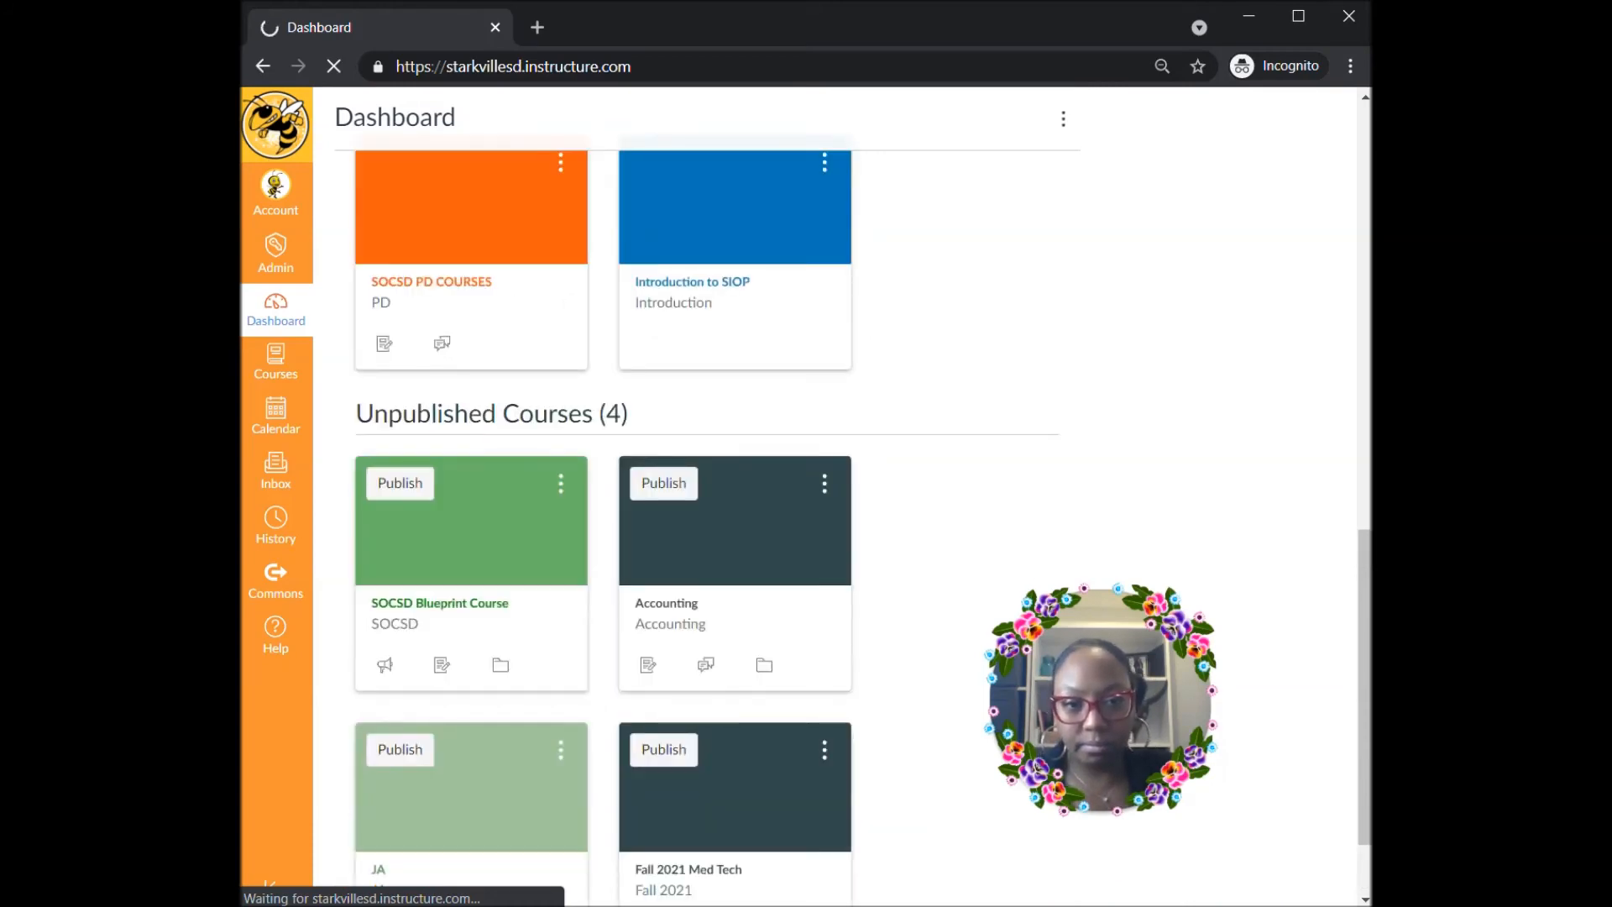
{"action": "scroll", "coordinate": [840, 714], "scroll_direction": "down", "scroll_amount": 2}
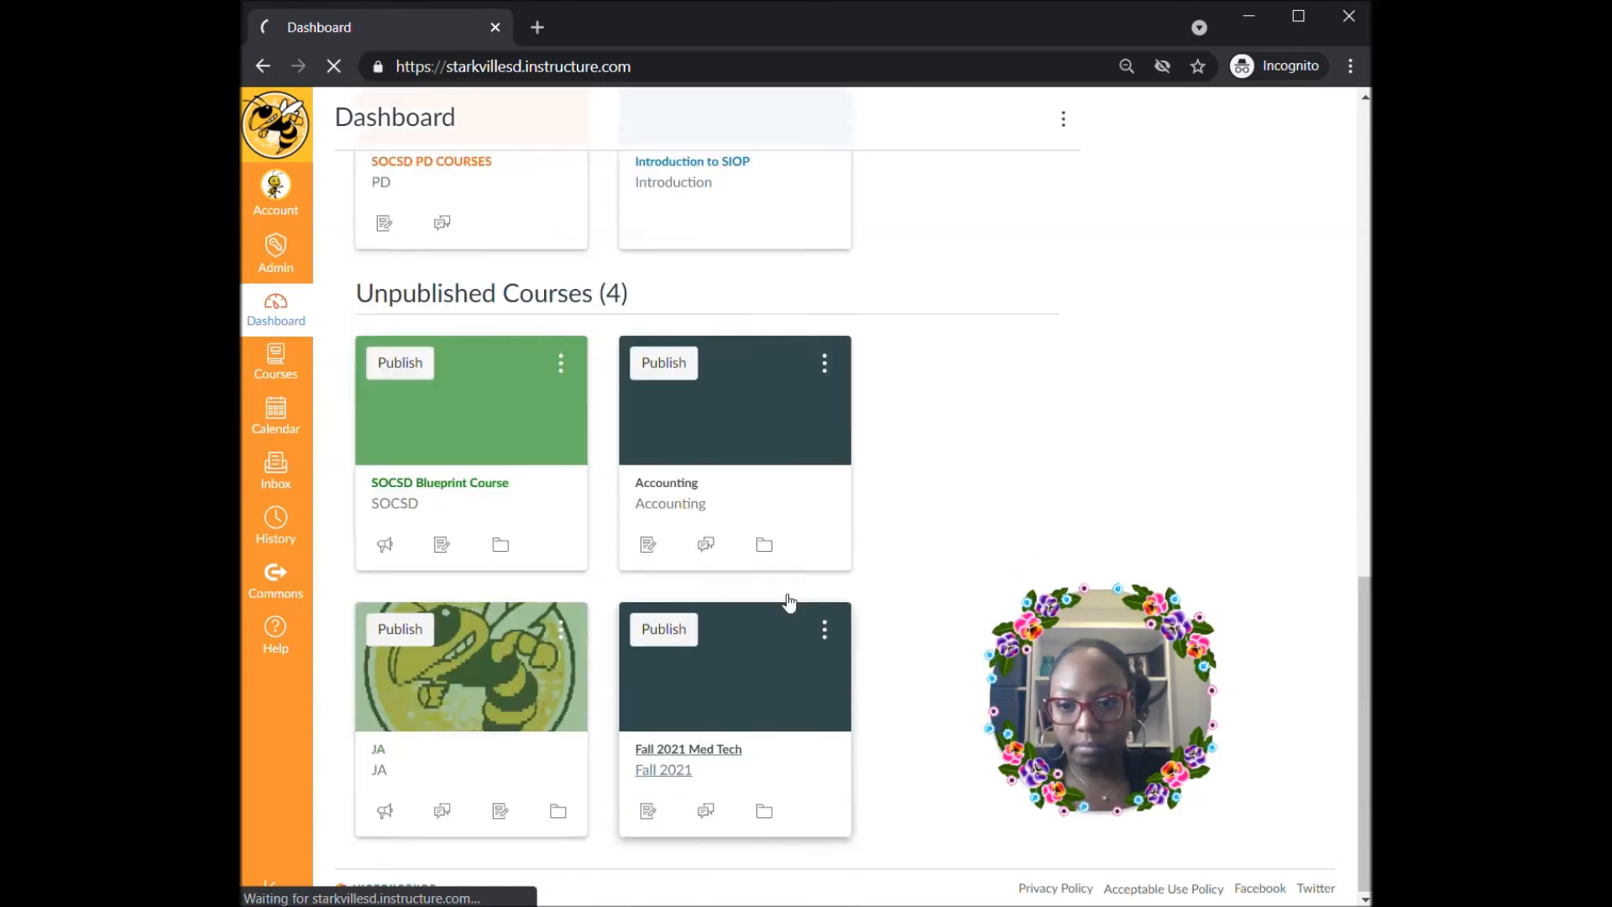
{"action": "left_click", "coordinate": [753, 686]}
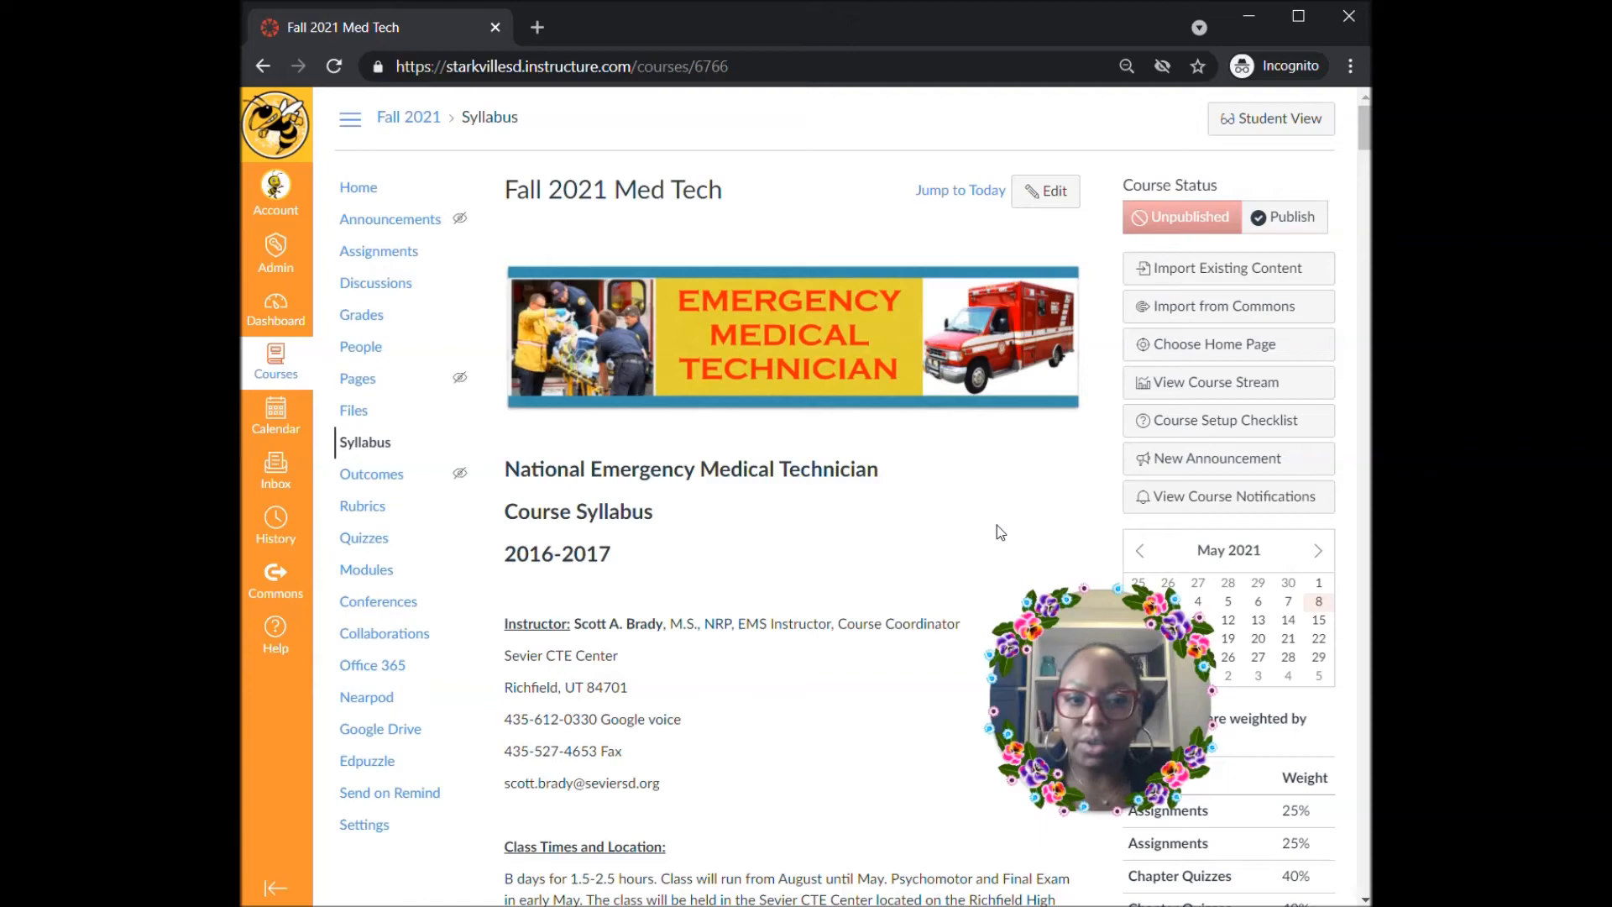
{"action": "scroll", "coordinate": [886, 529], "scroll_direction": "down", "scroll_amount": 5}
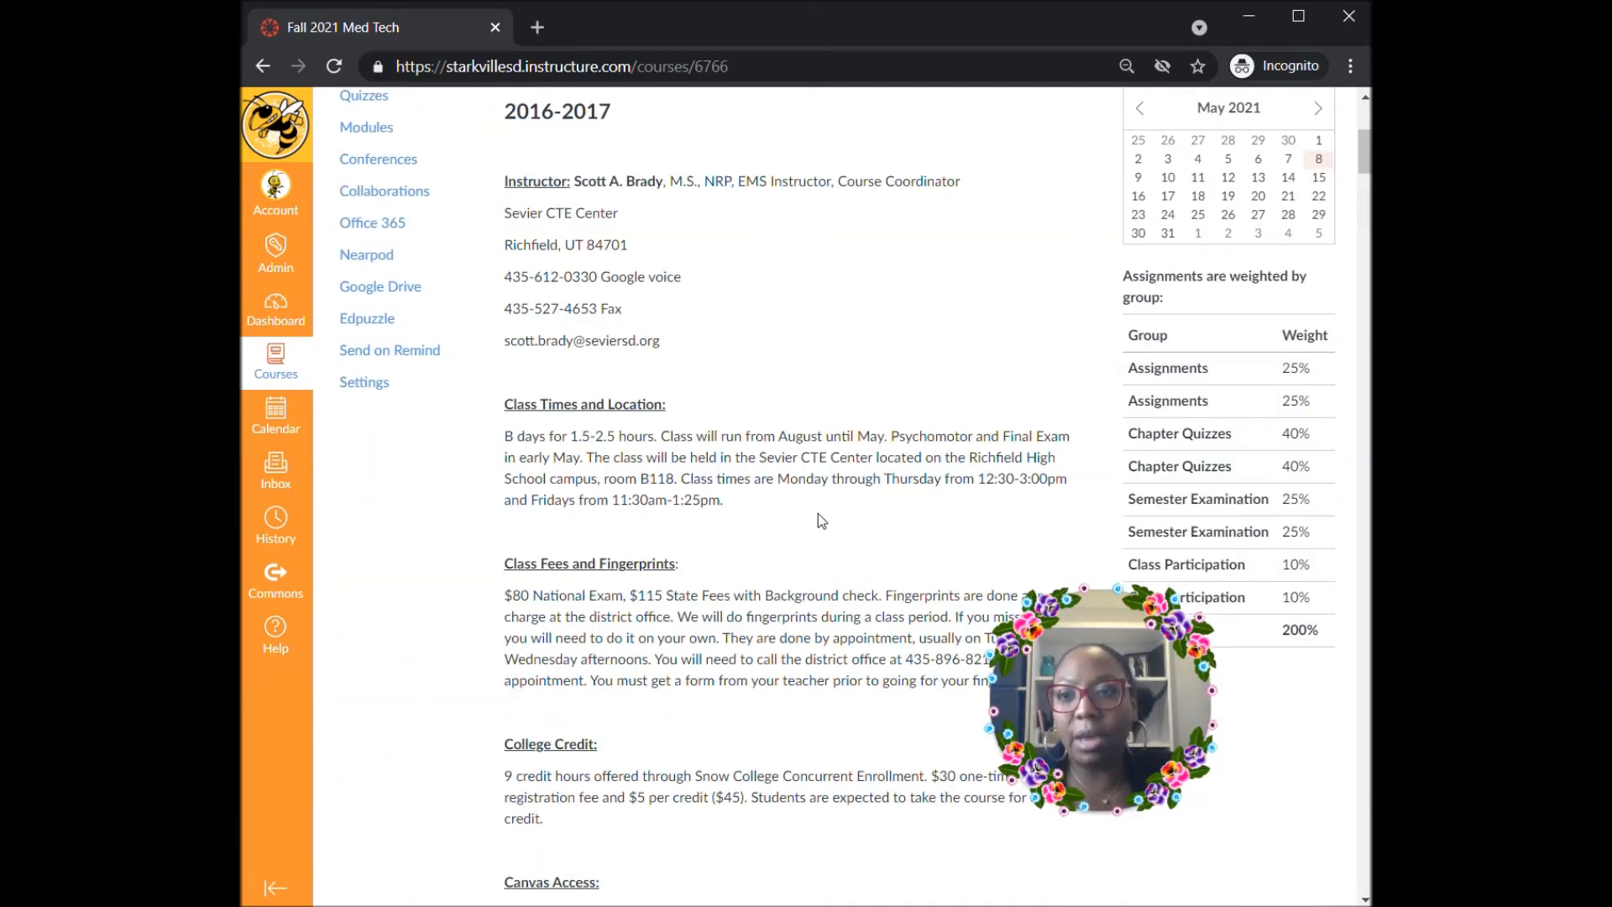
{"action": "scroll", "coordinate": [818, 516], "scroll_direction": "down", "scroll_amount": 8}
{"action": "scroll", "coordinate": [820, 520], "scroll_direction": "down", "scroll_amount": 6}
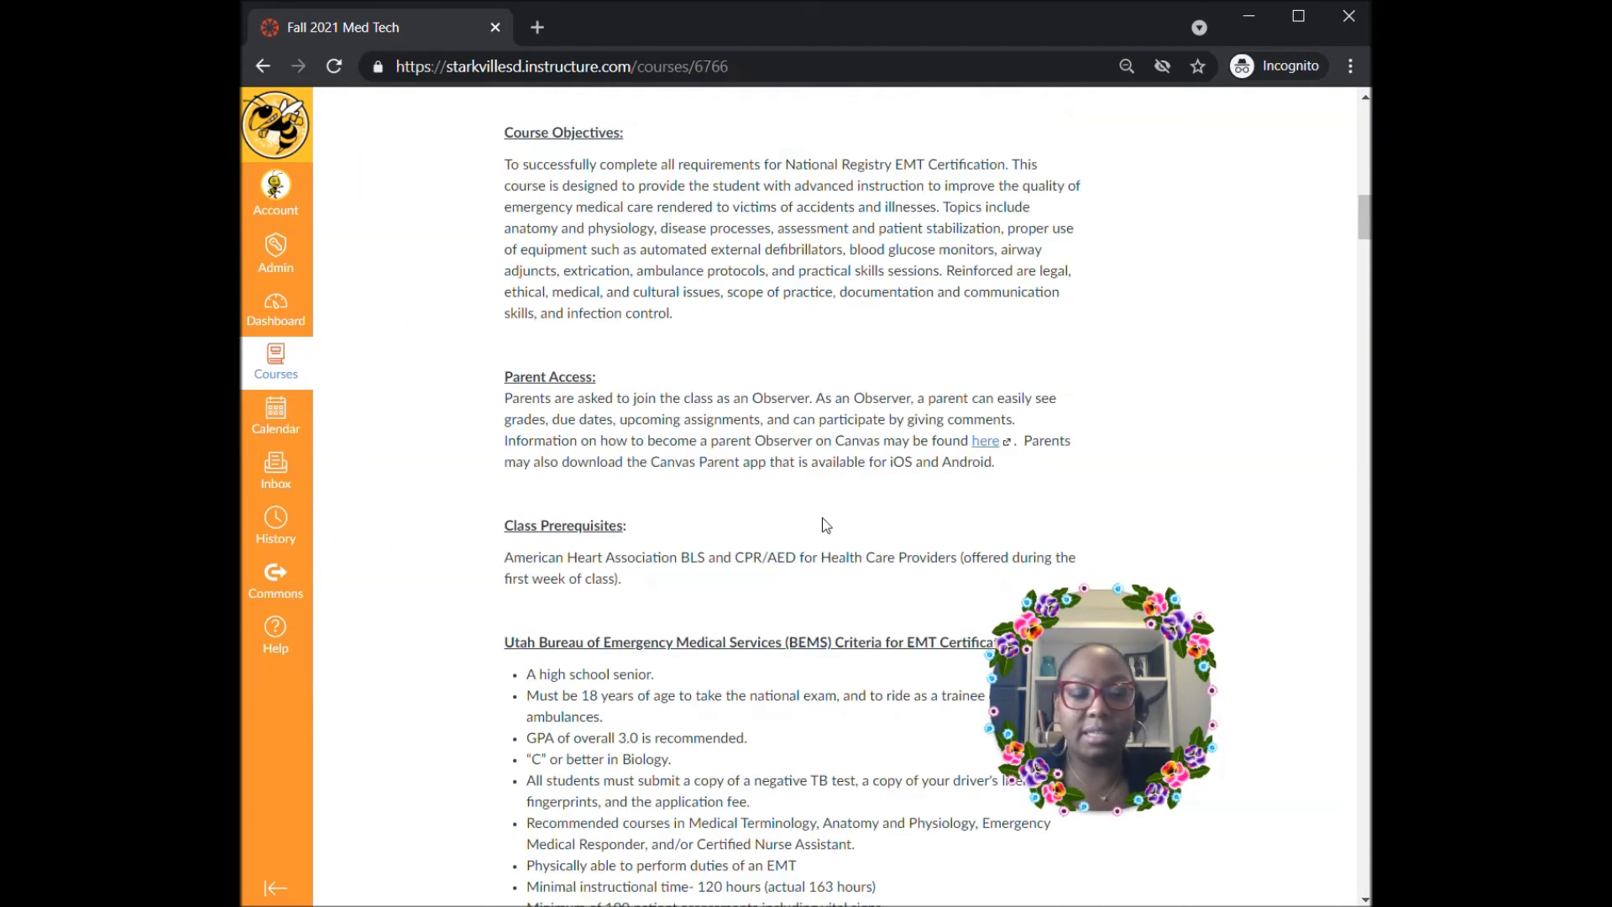
{"action": "scroll", "coordinate": [825, 525], "scroll_direction": "down", "scroll_amount": 8}
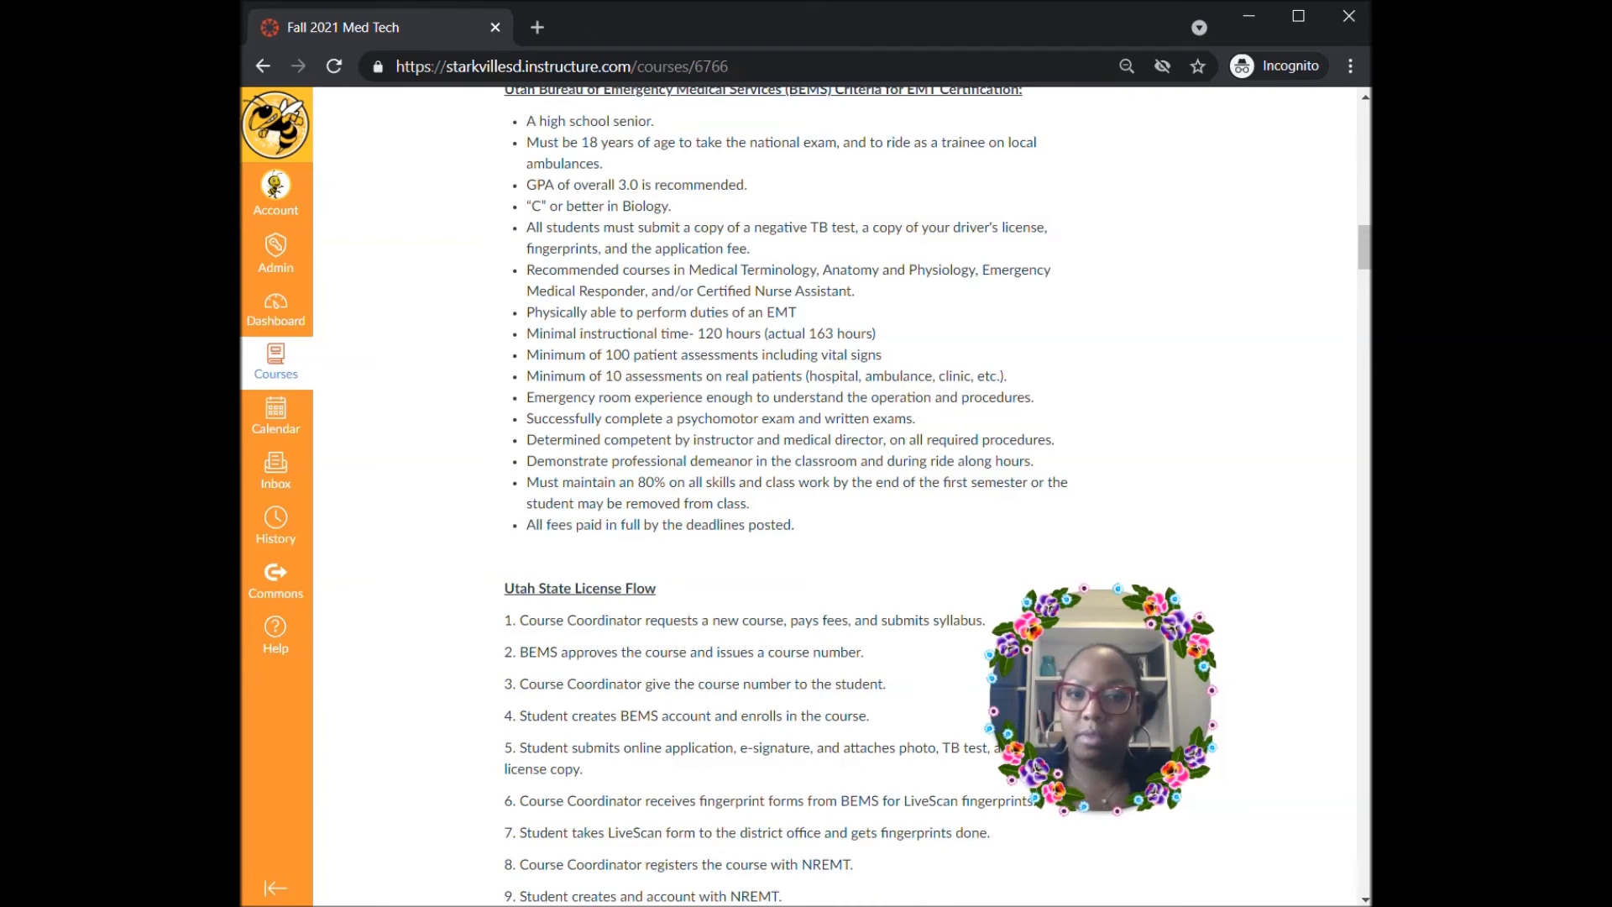
{"action": "scroll", "coordinate": [882, 363], "scroll_direction": "up", "scroll_amount": 14}
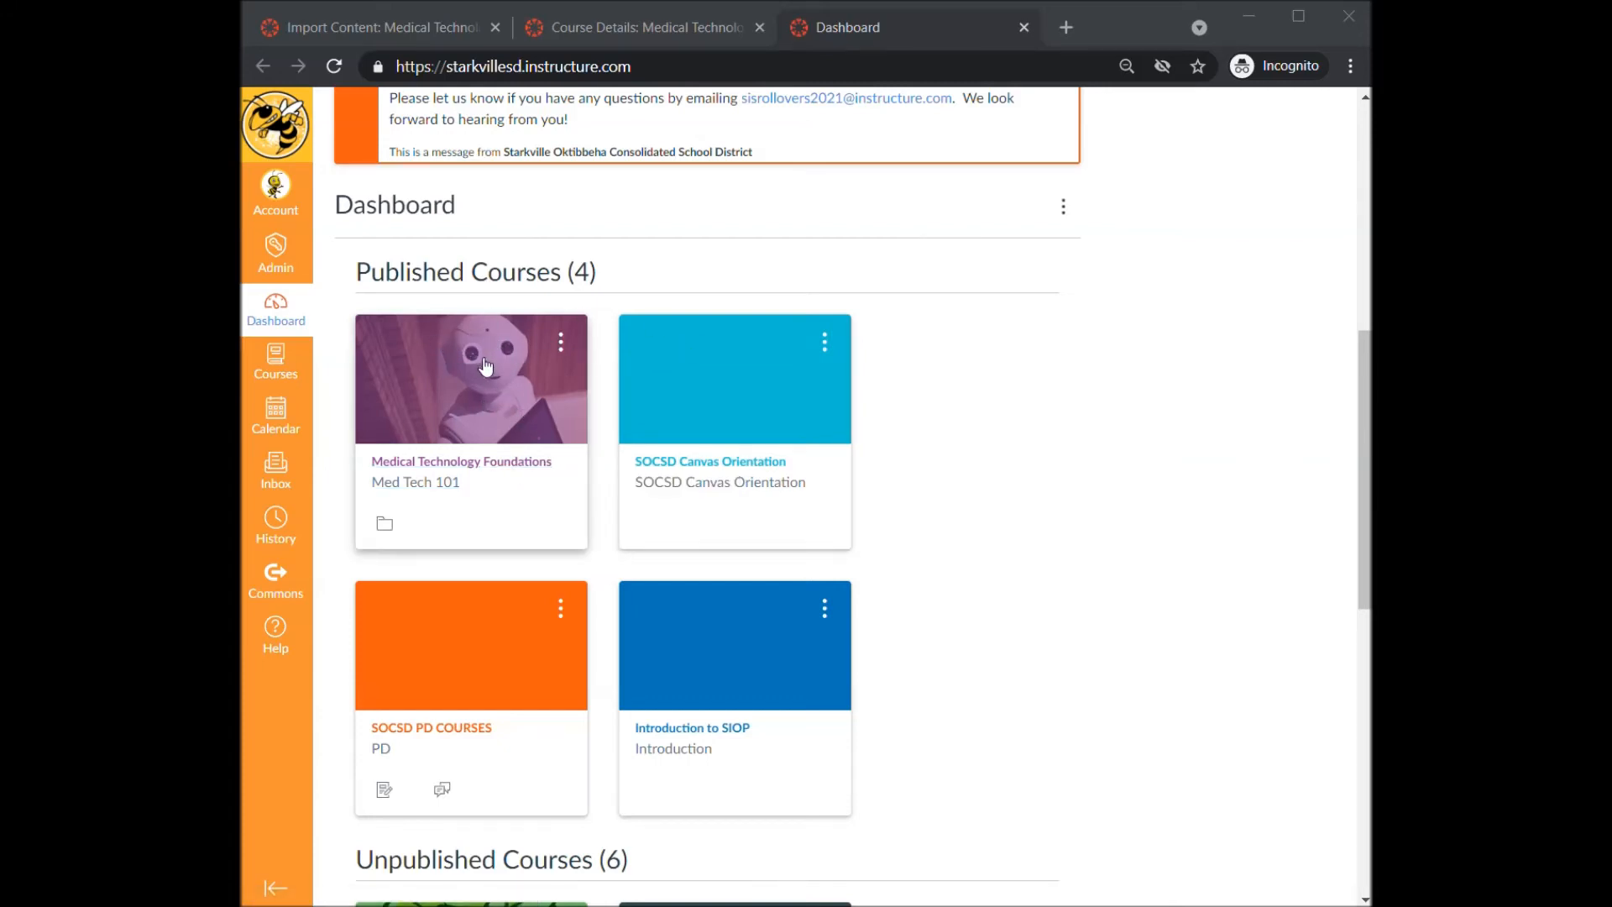
- Open the Fall 21 Med Tech course and start importing existing content by copying a Canvas course
{"action": "left_click", "coordinate": [659, 30]}
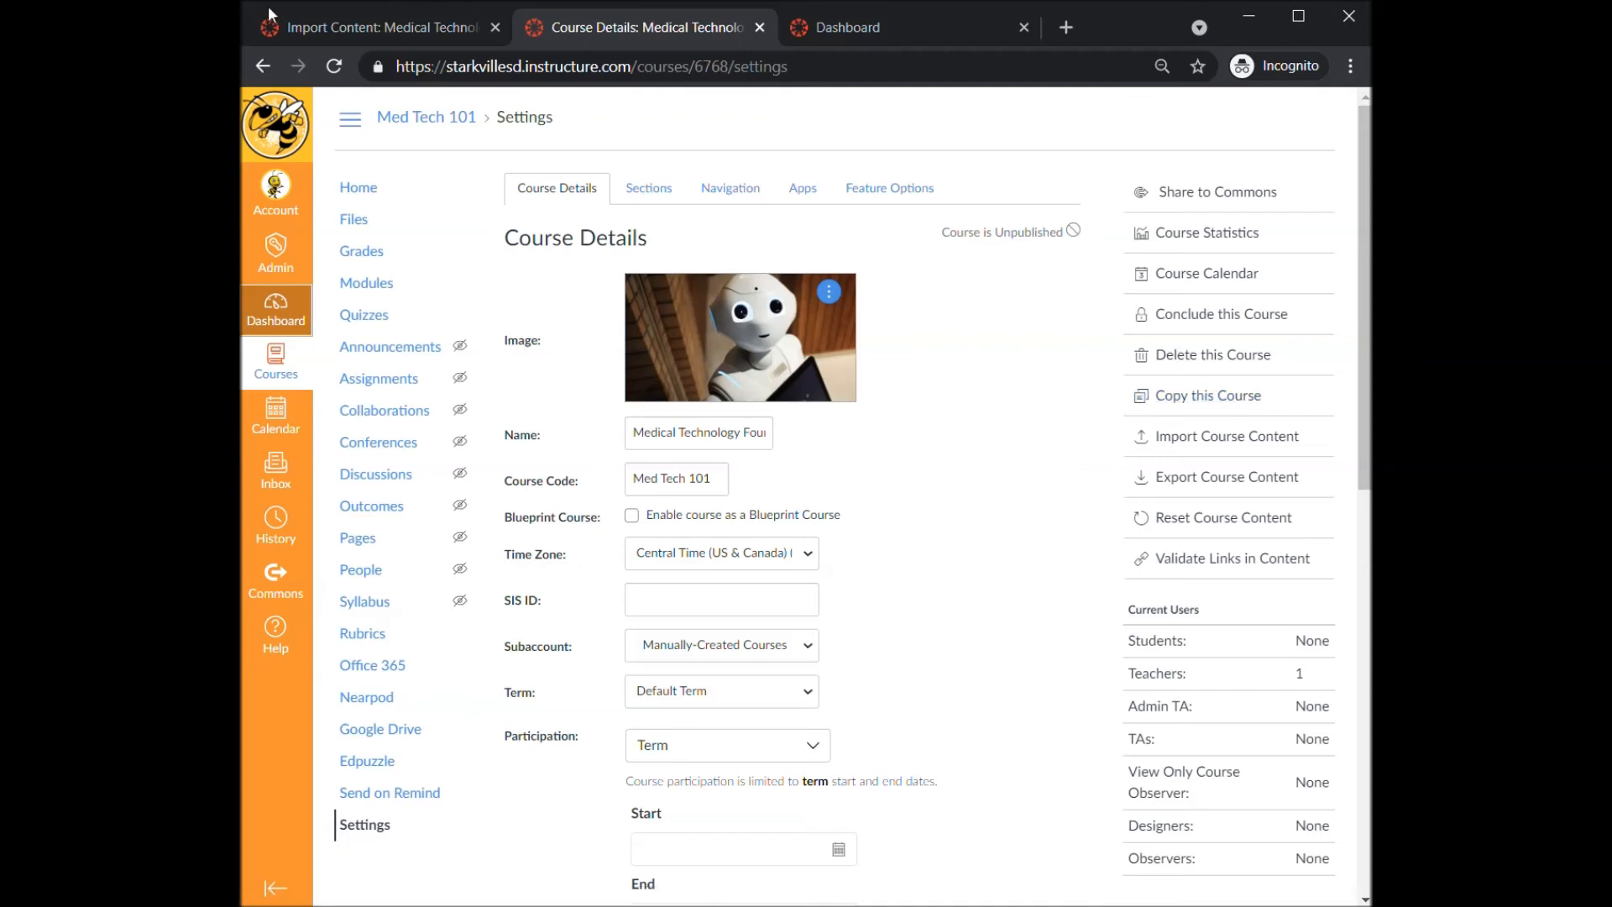
{"action": "left_click", "coordinate": [343, 33]}
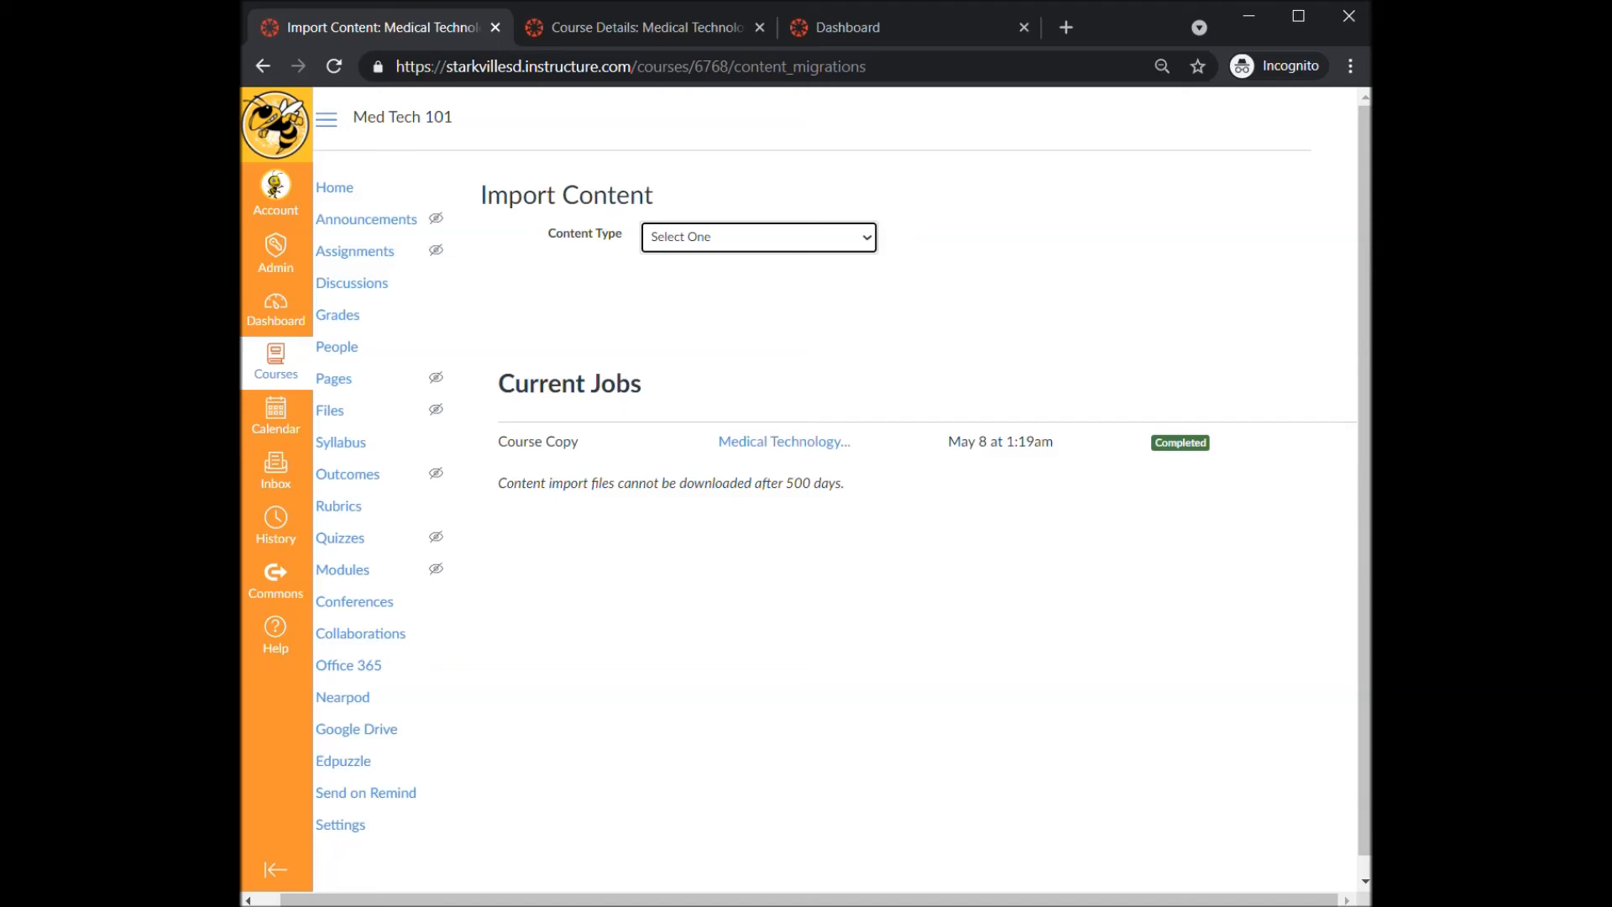
{"action": "left_click", "coordinate": [276, 315]}
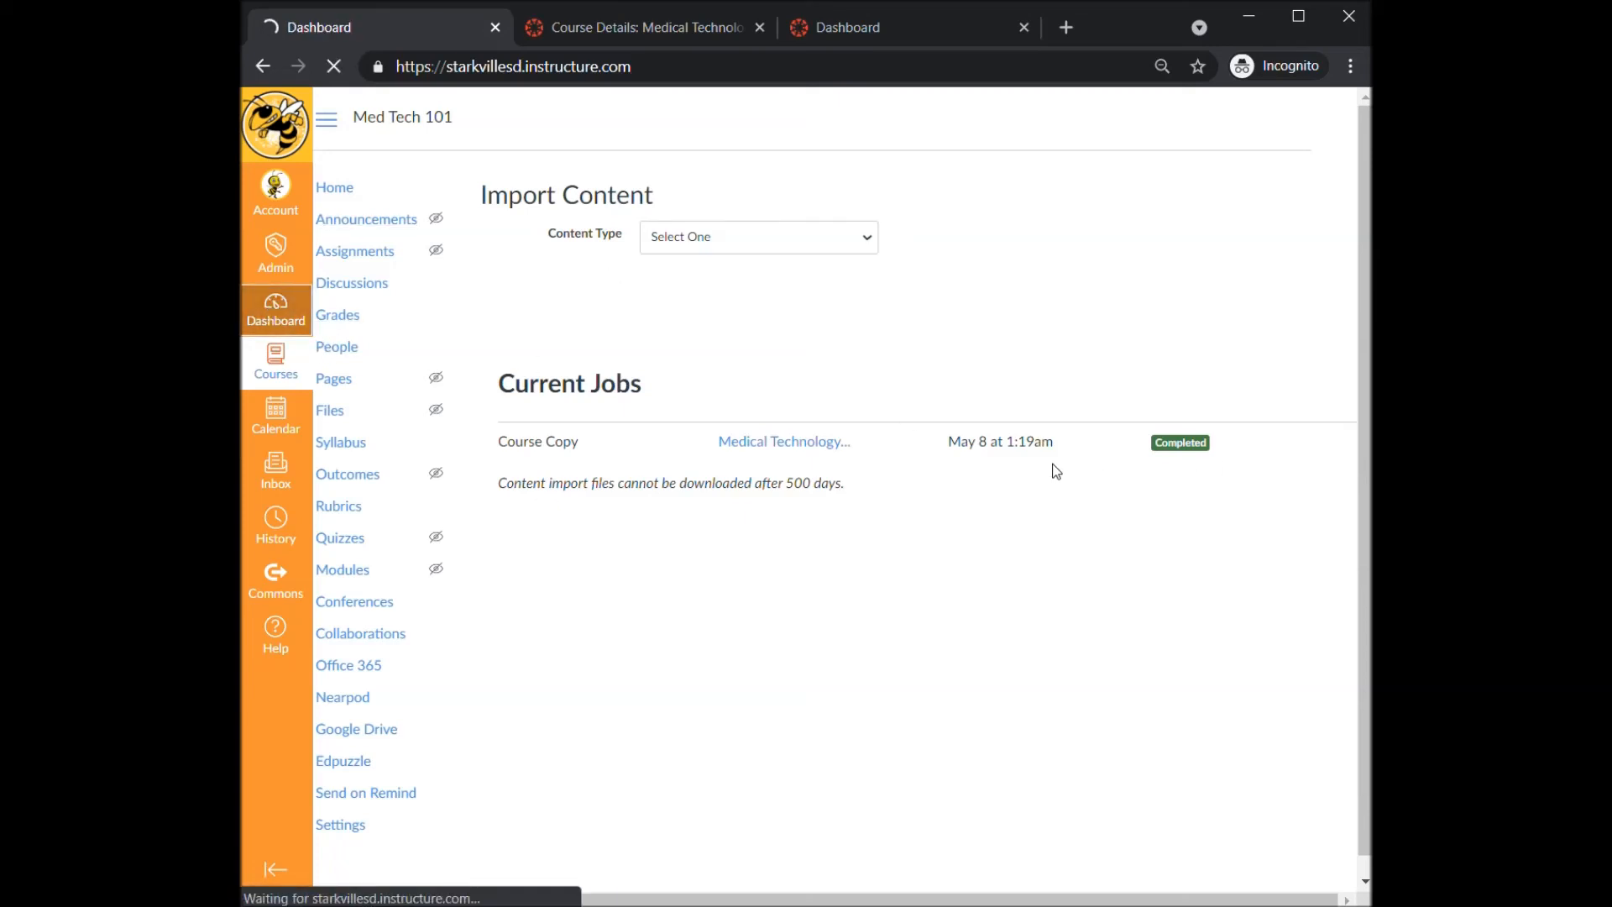
{"action": "scroll", "coordinate": [1053, 474], "scroll_direction": "down", "scroll_amount": 10}
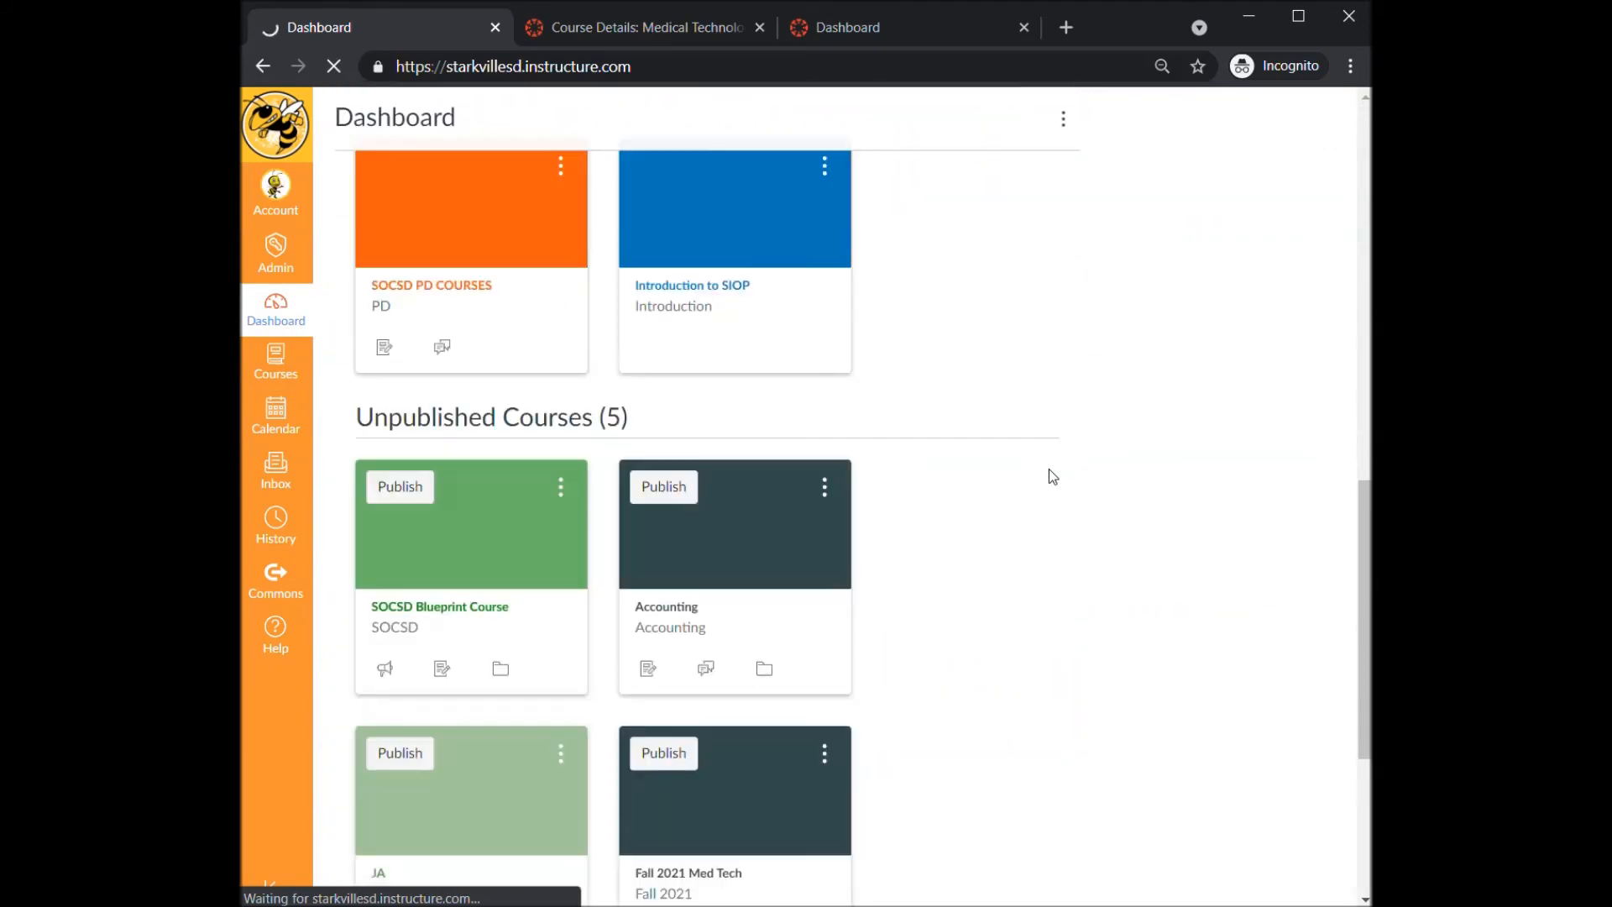
{"action": "scroll", "coordinate": [1047, 474], "scroll_direction": "down", "scroll_amount": 5}
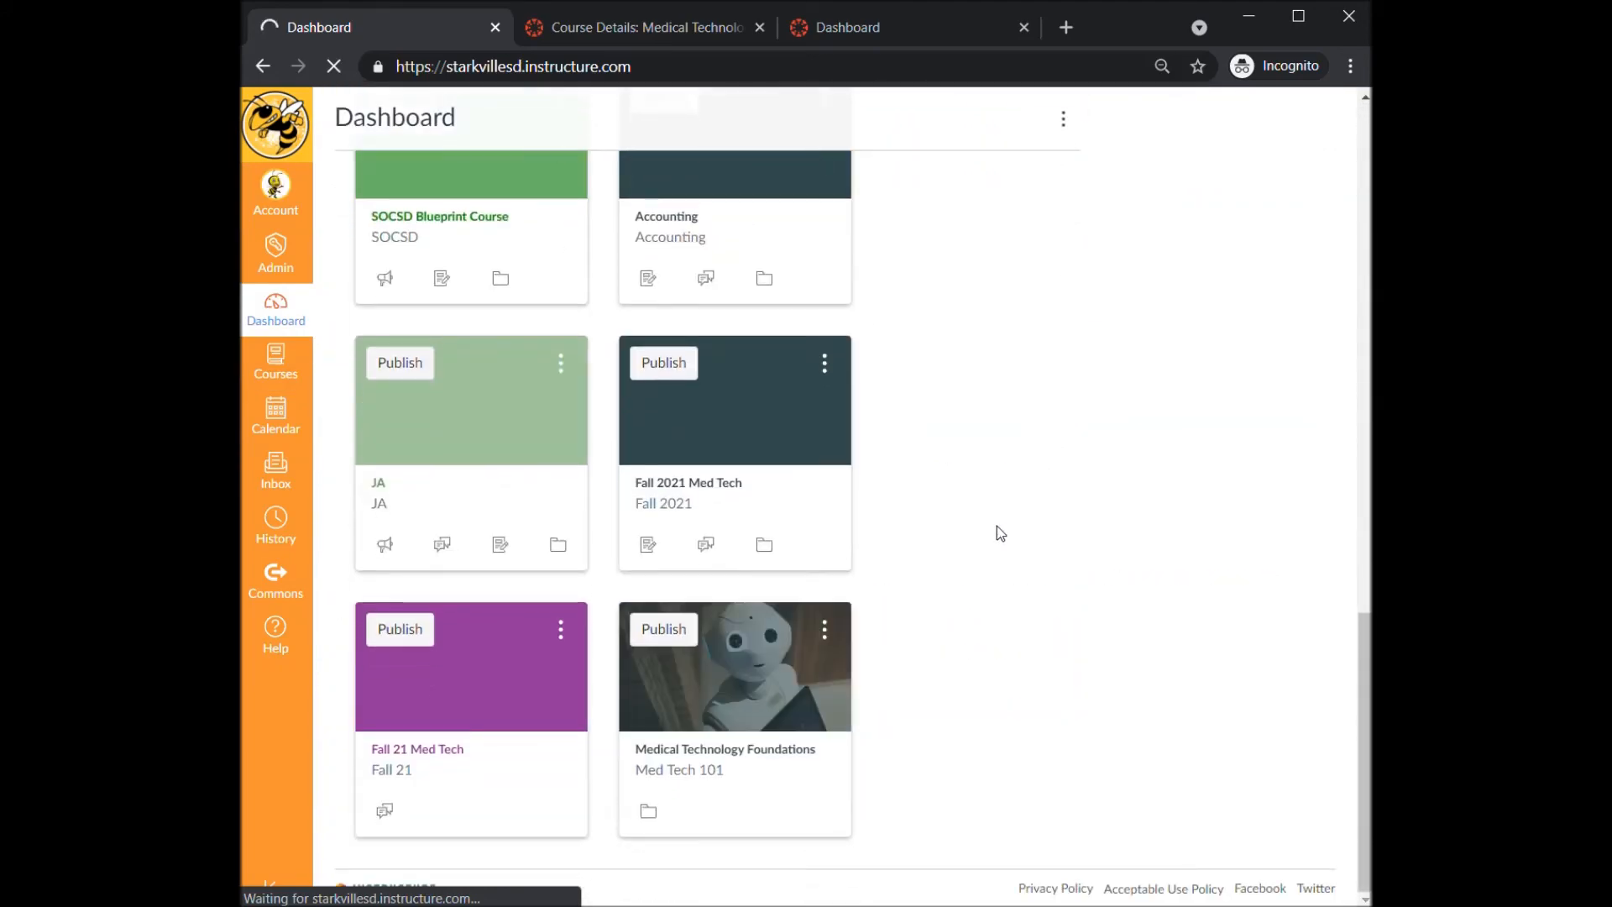
{"action": "scroll", "coordinate": [727, 542], "scroll_direction": "up", "scroll_amount": 3}
{"action": "scroll", "coordinate": [443, 647], "scroll_direction": "down", "scroll_amount": 2}
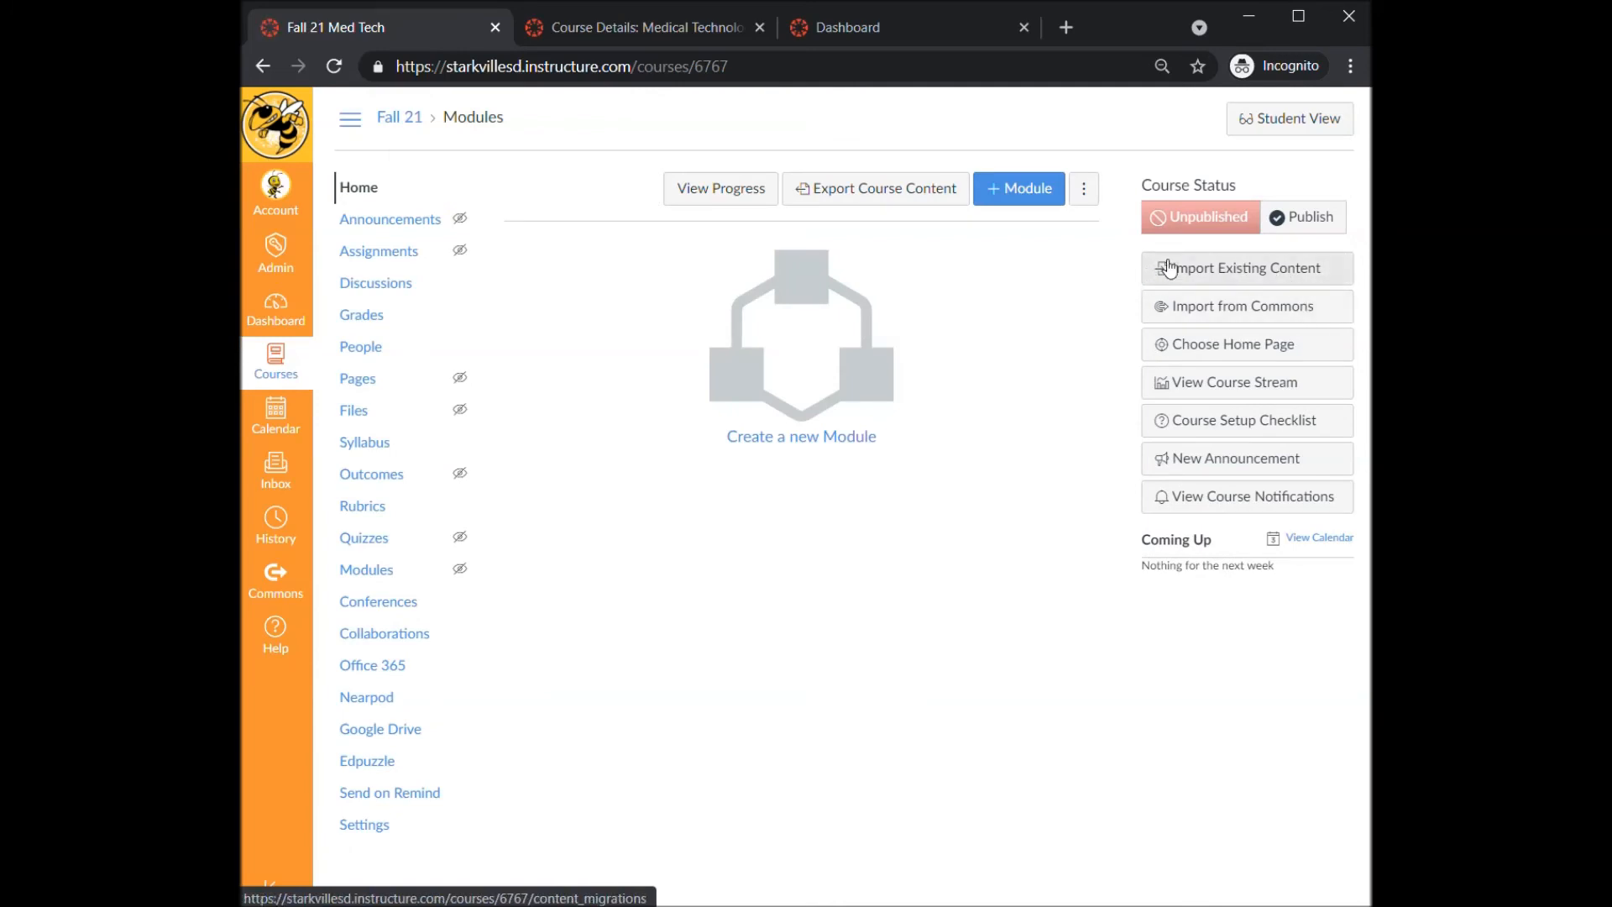
{"action": "left_click", "coordinate": [1277, 273]}
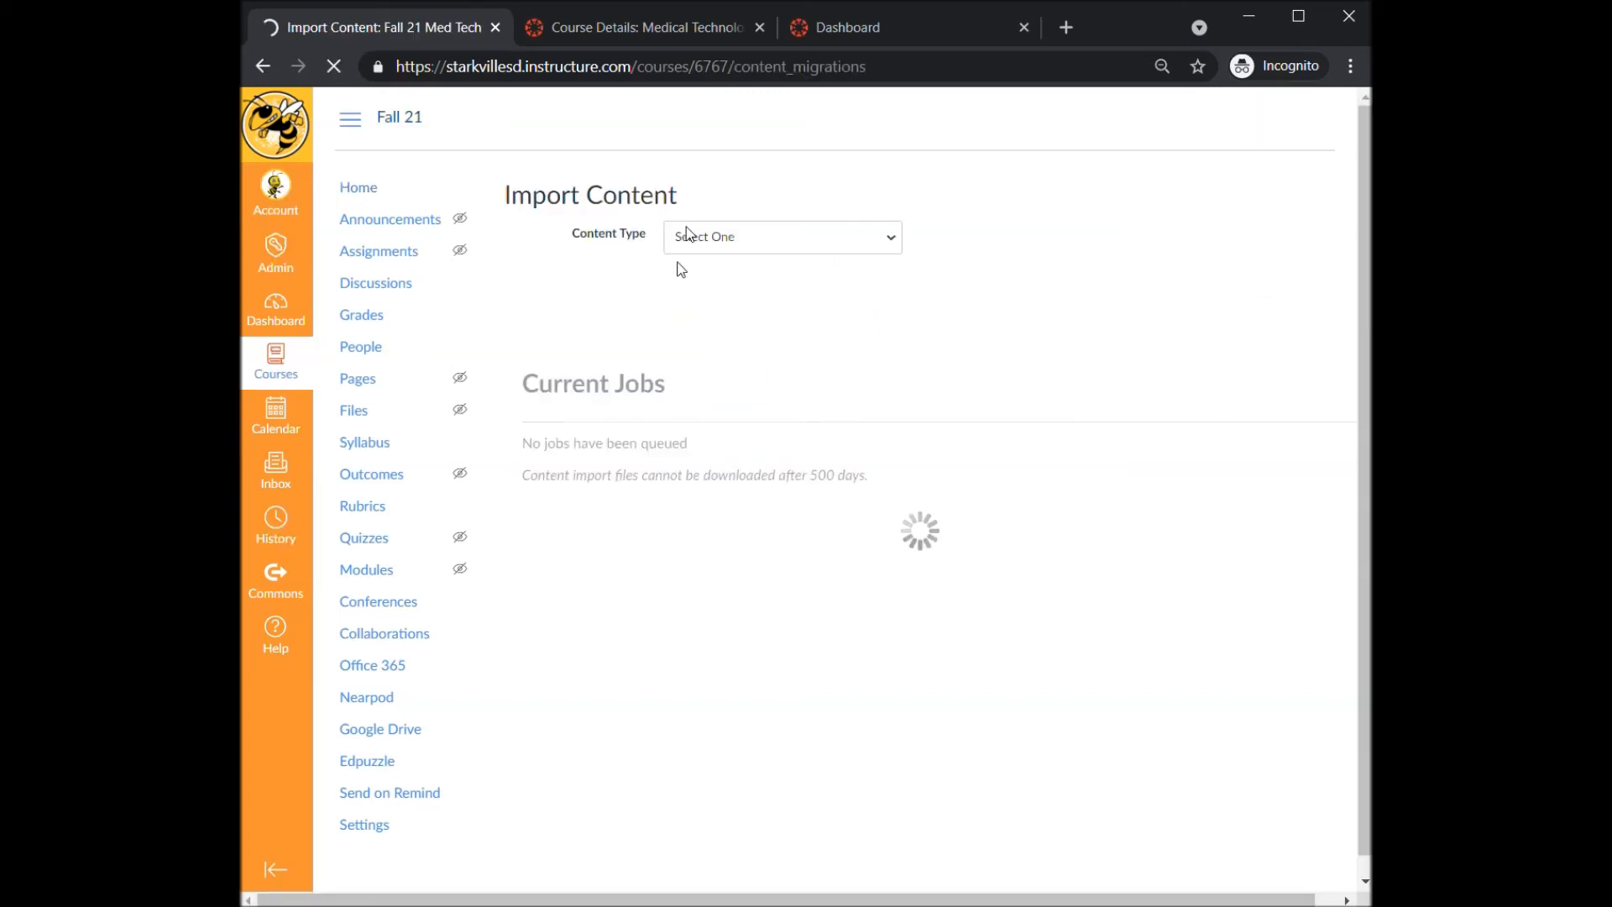
{"action": "left_click", "coordinate": [746, 240]}
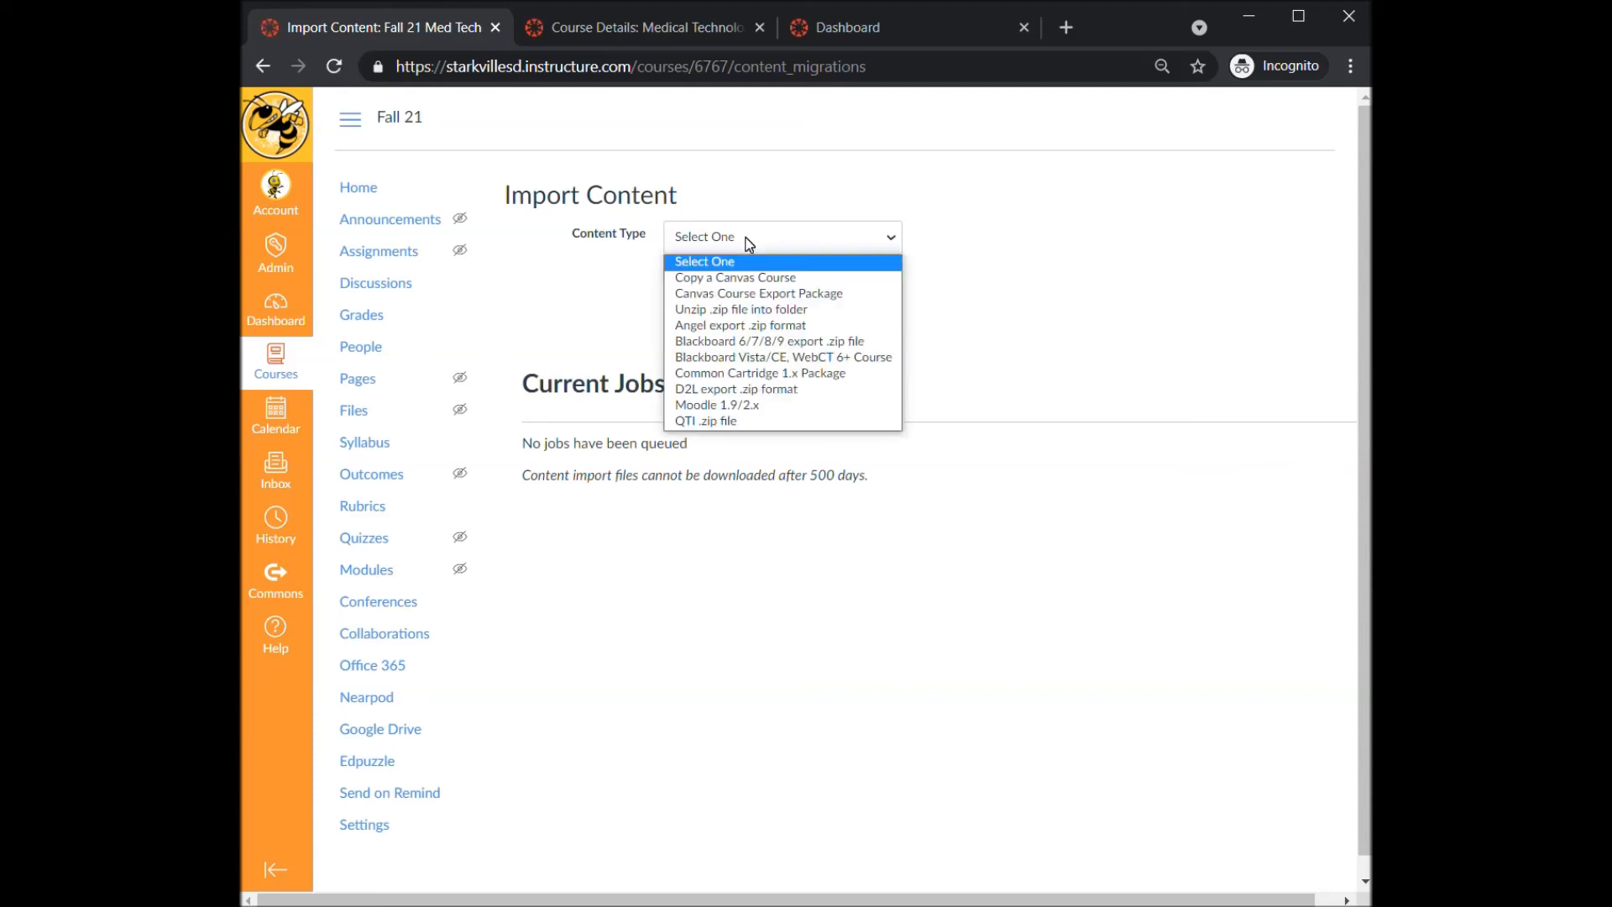
{"action": "left_click", "coordinate": [755, 278]}
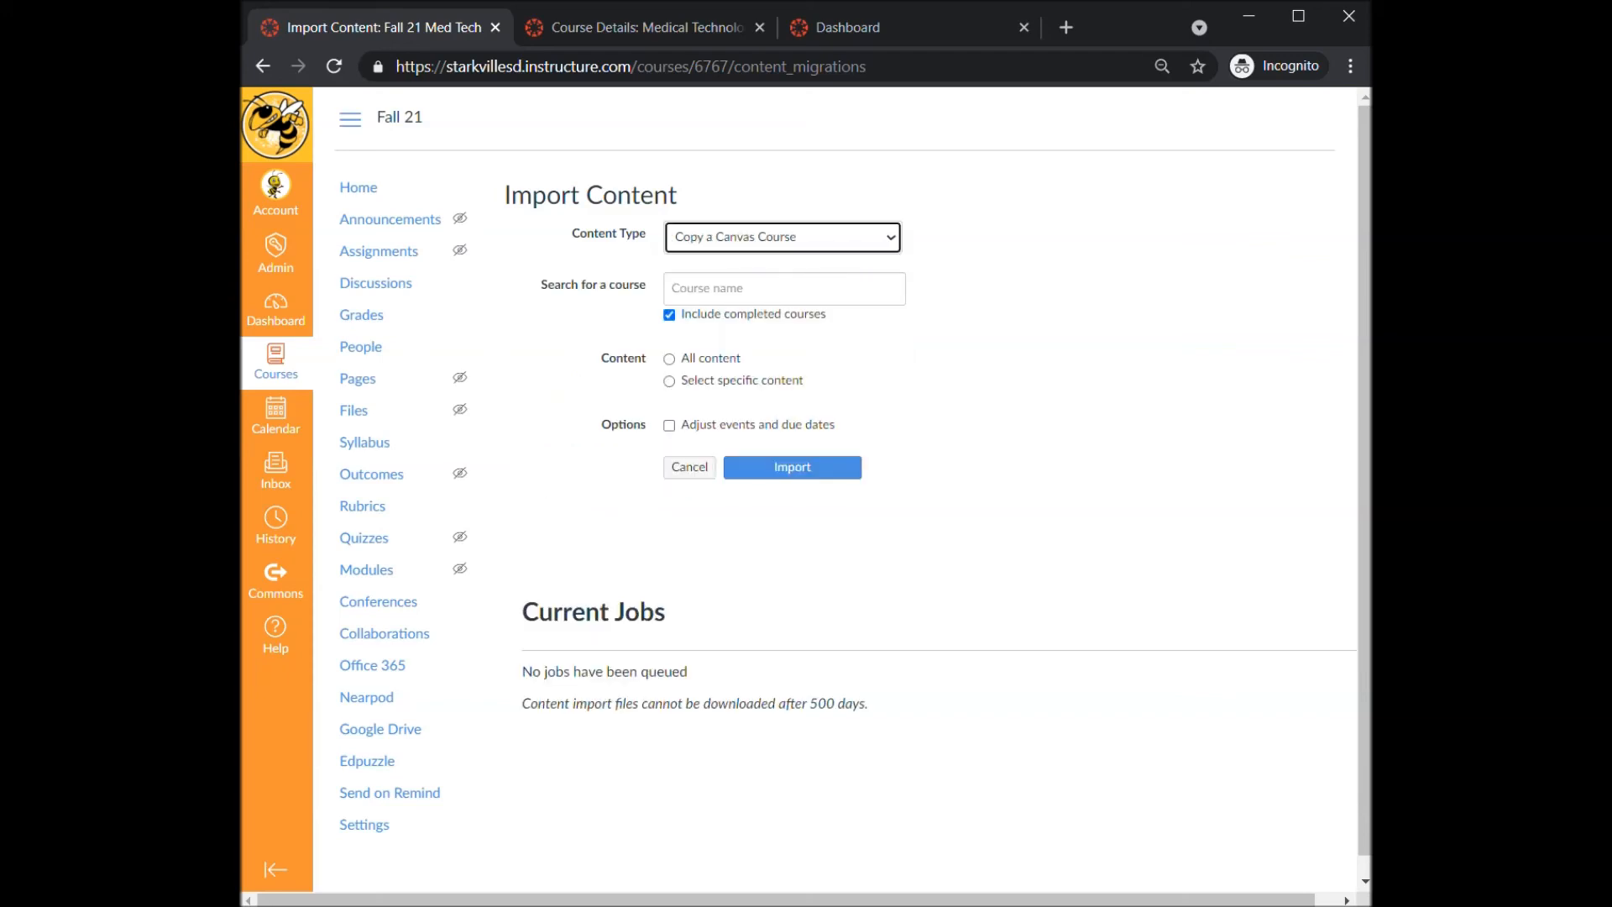
- Search for med, pick Medical Technology Foundations as the source, and choose all content with adjusted events and due dates
{"action": "left_click", "coordinate": [755, 288]}
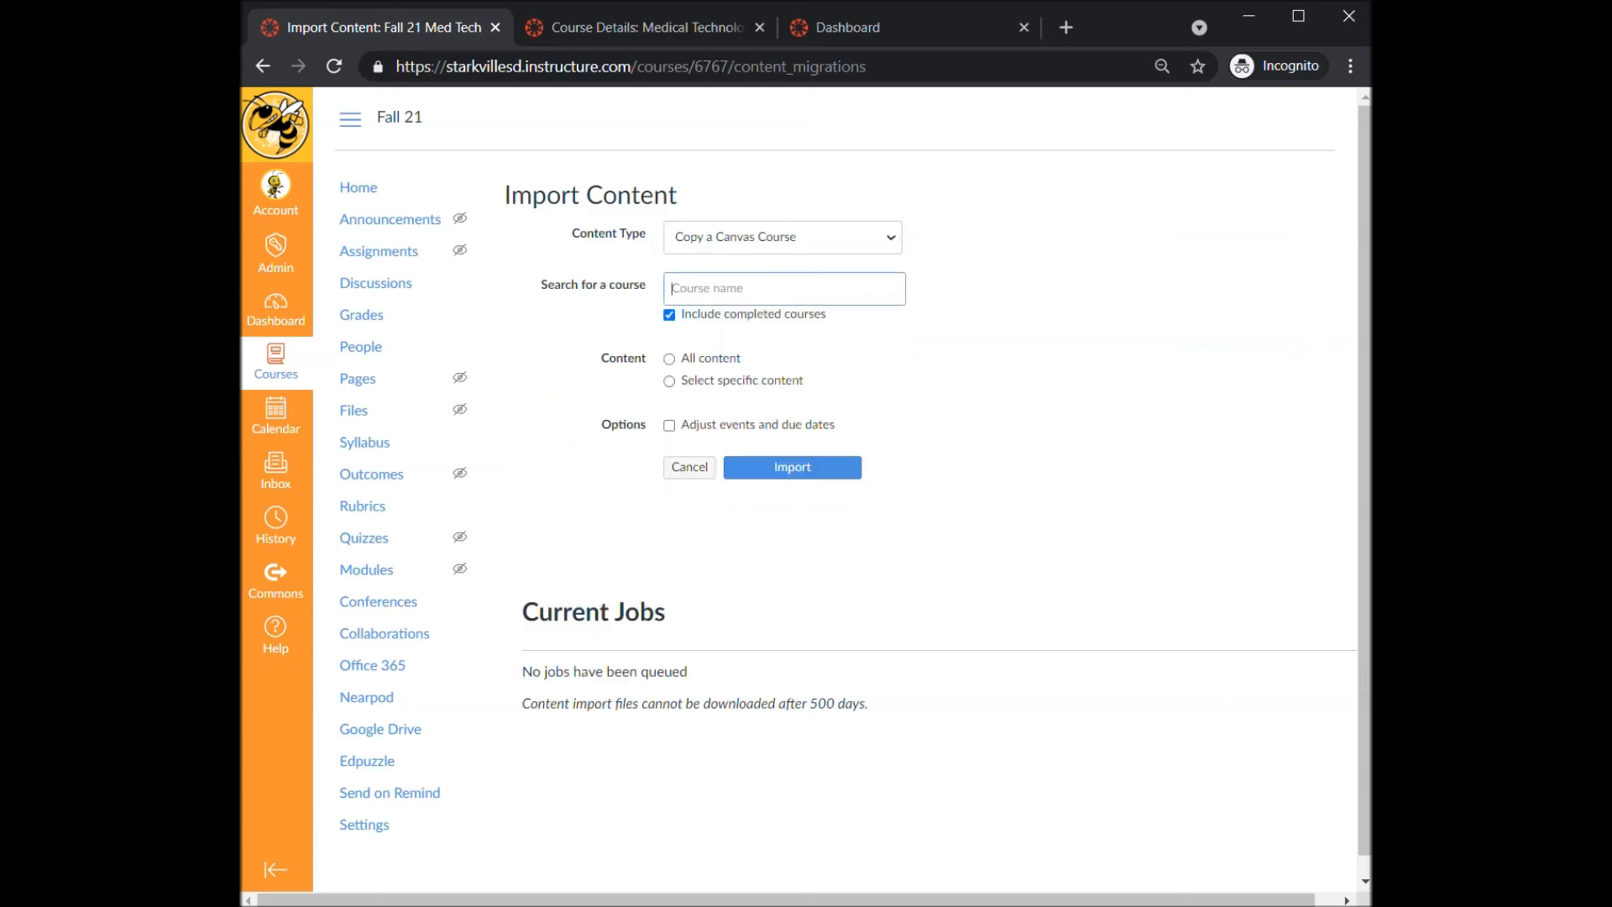
{"action": "type", "text": "med"}
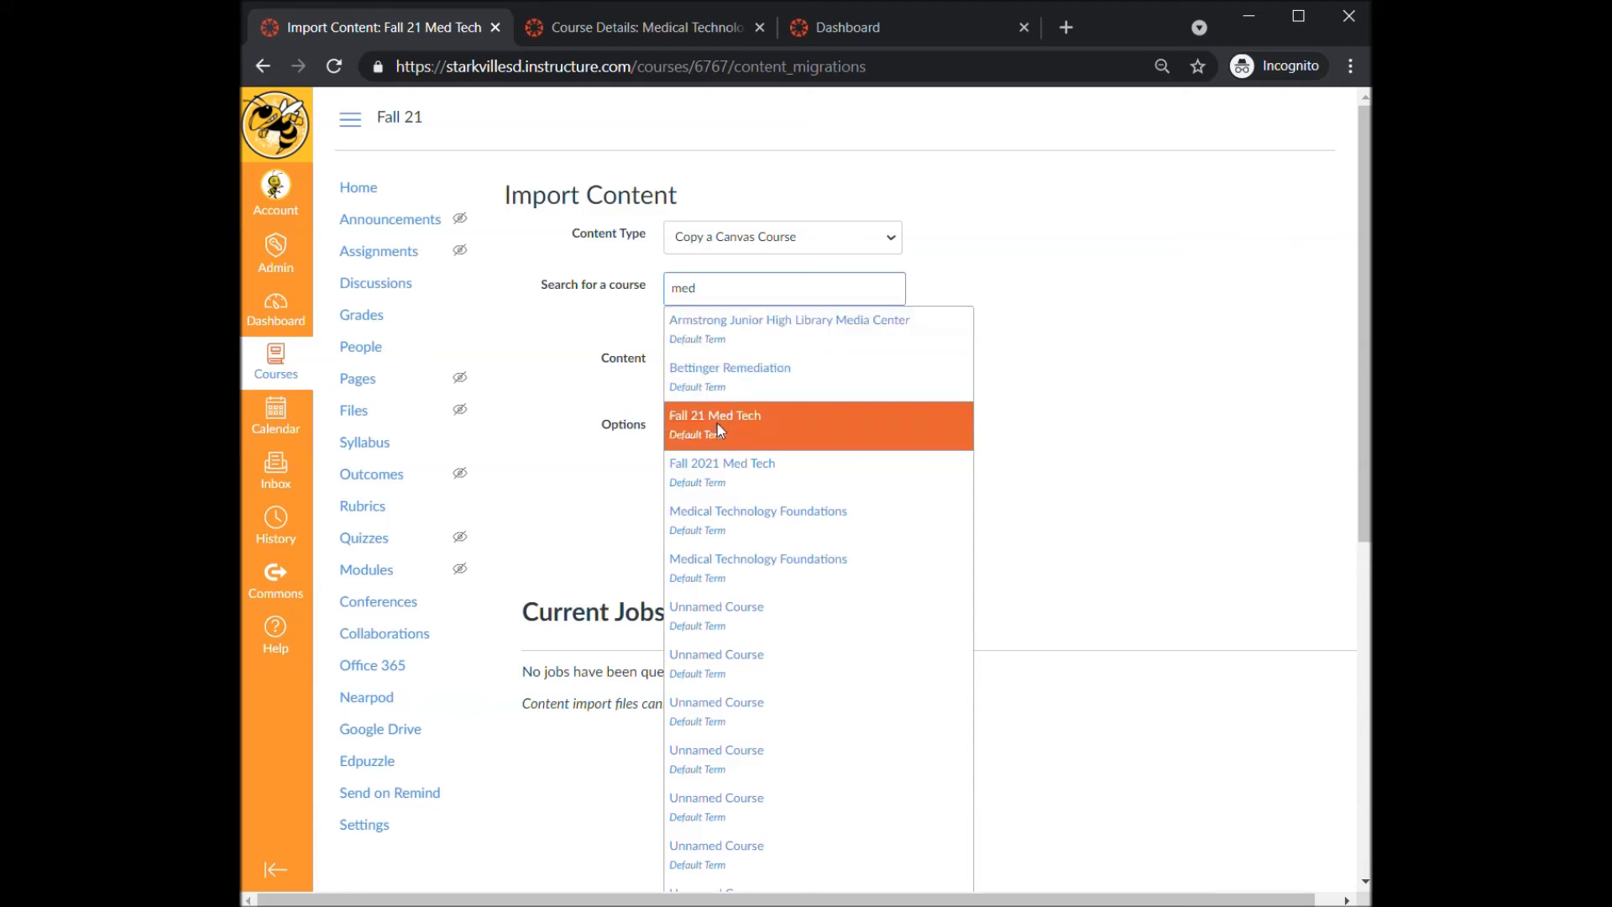
{"action": "left_click", "coordinate": [779, 517]}
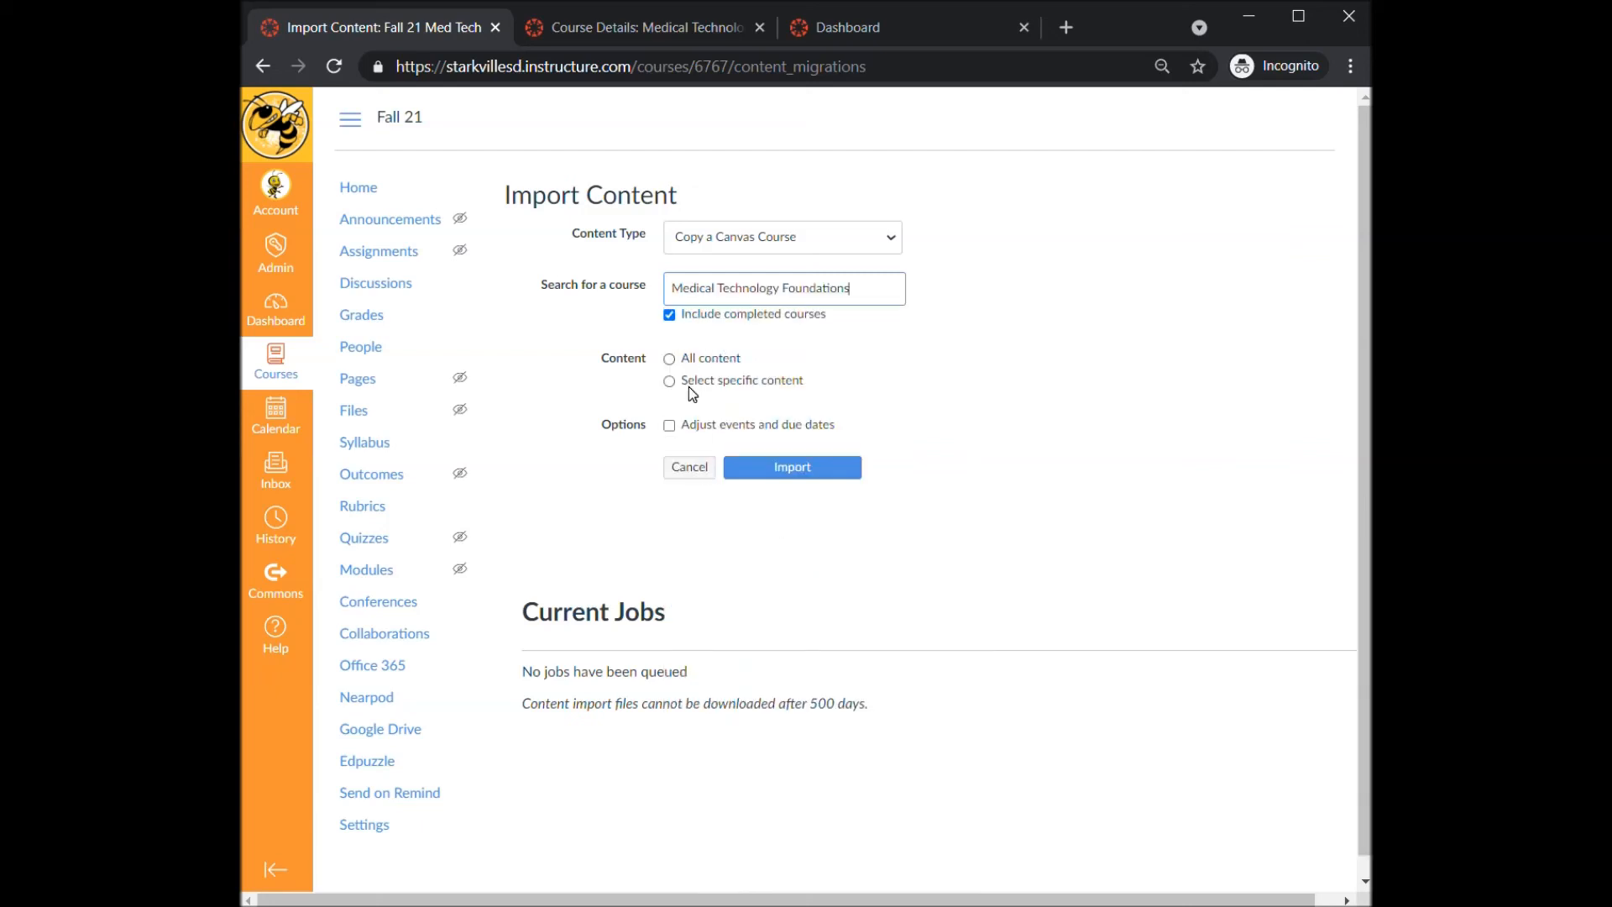
{"action": "left_click", "coordinate": [669, 360]}
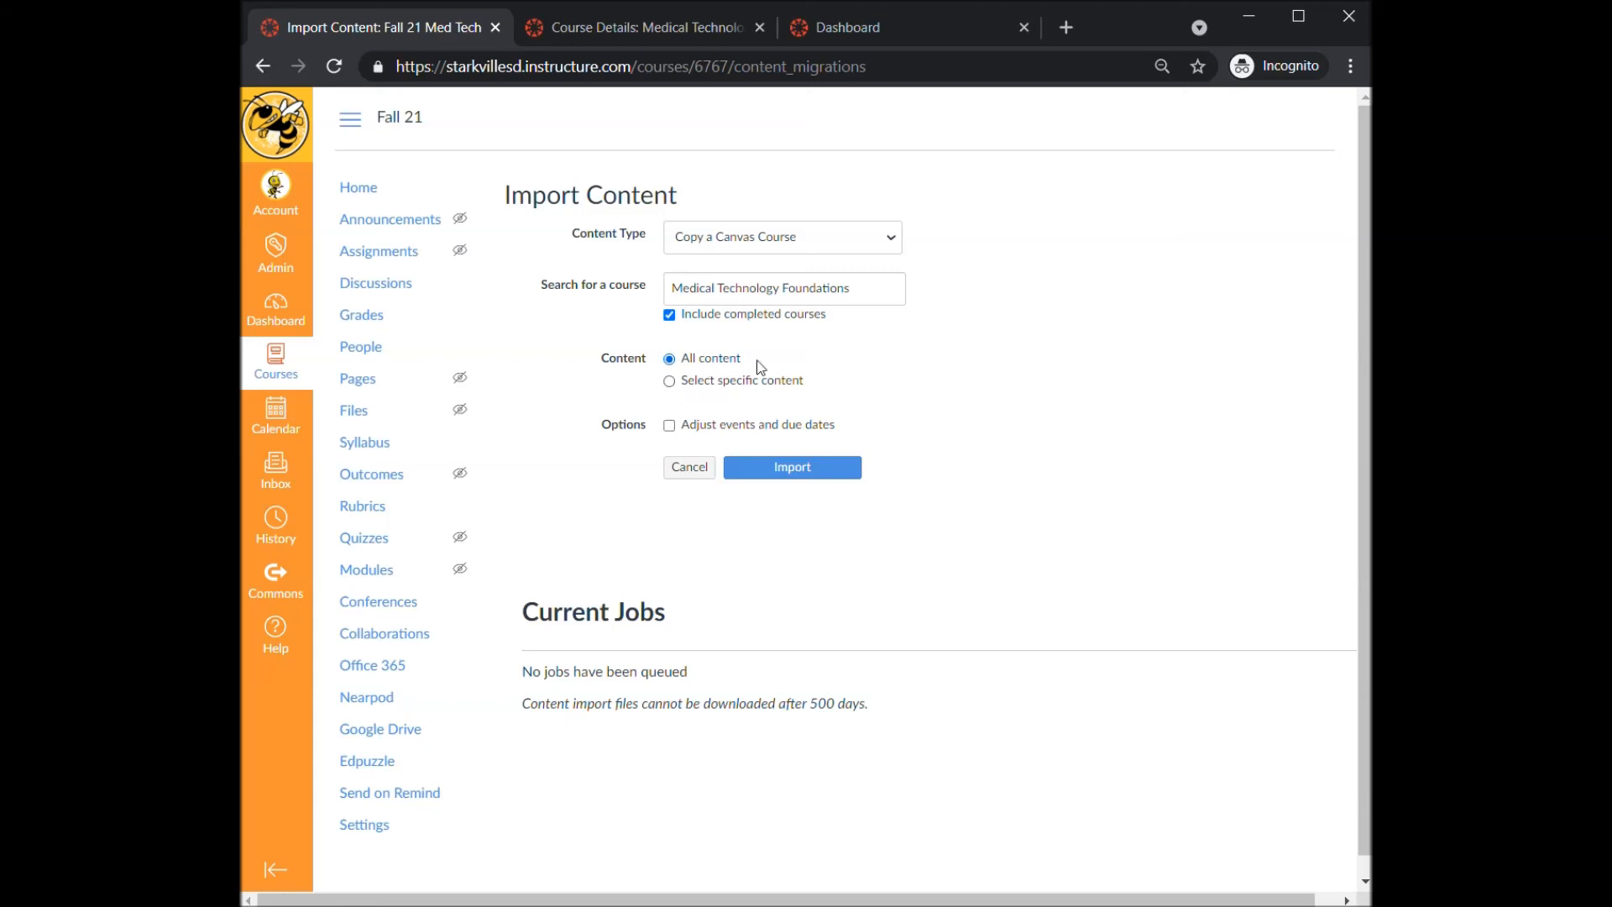
{"action": "left_click", "coordinate": [670, 426]}
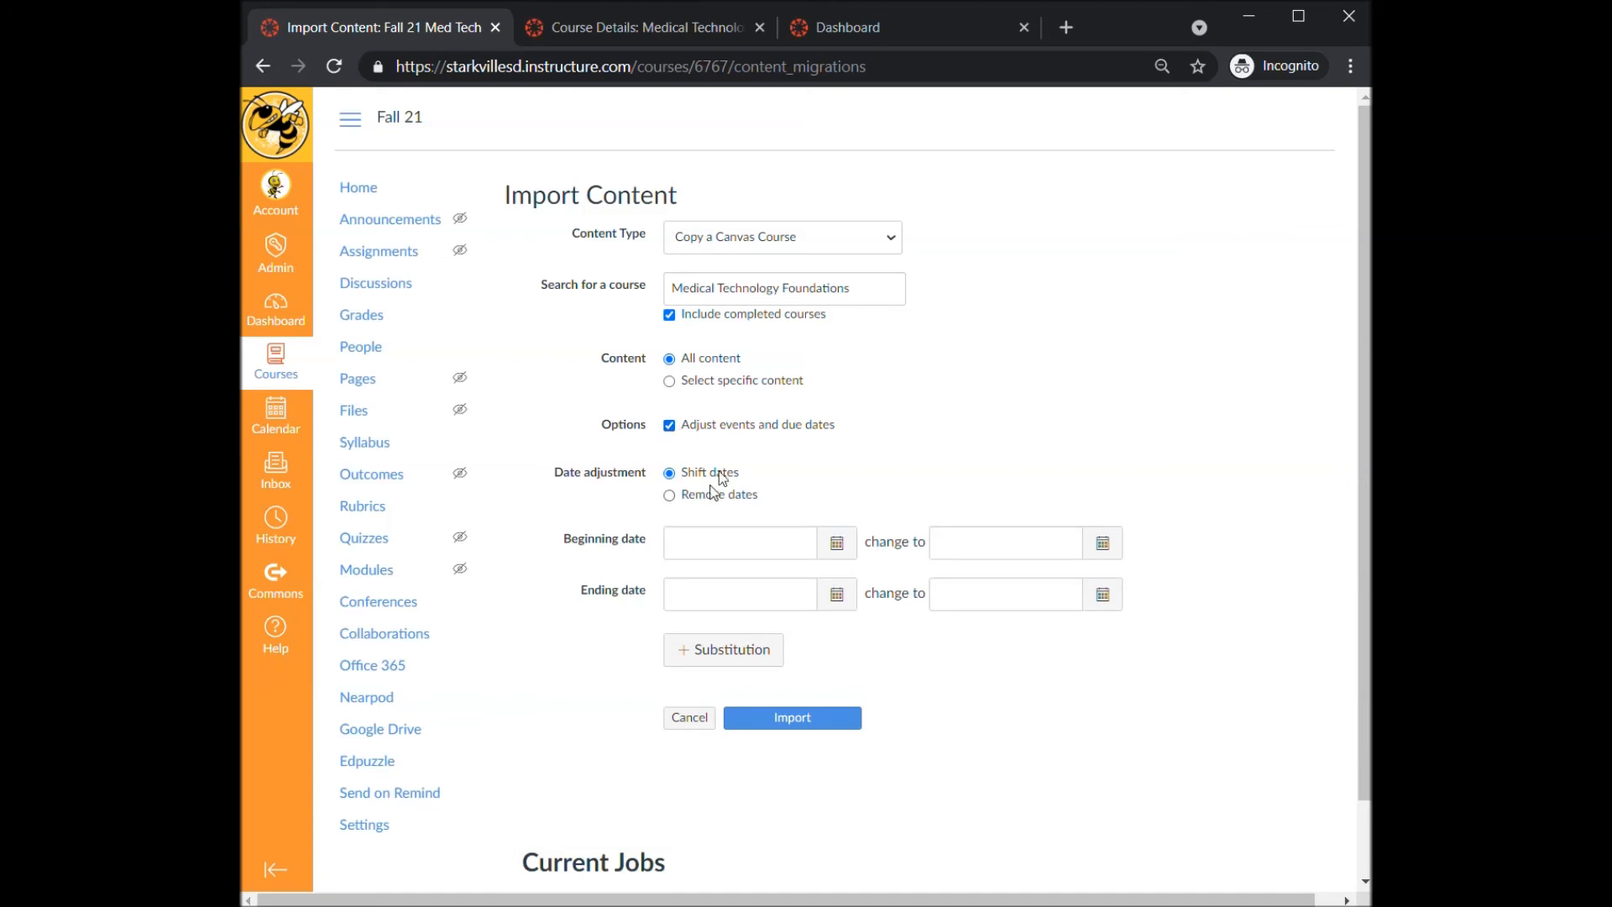
{"action": "left_click", "coordinate": [749, 665]}
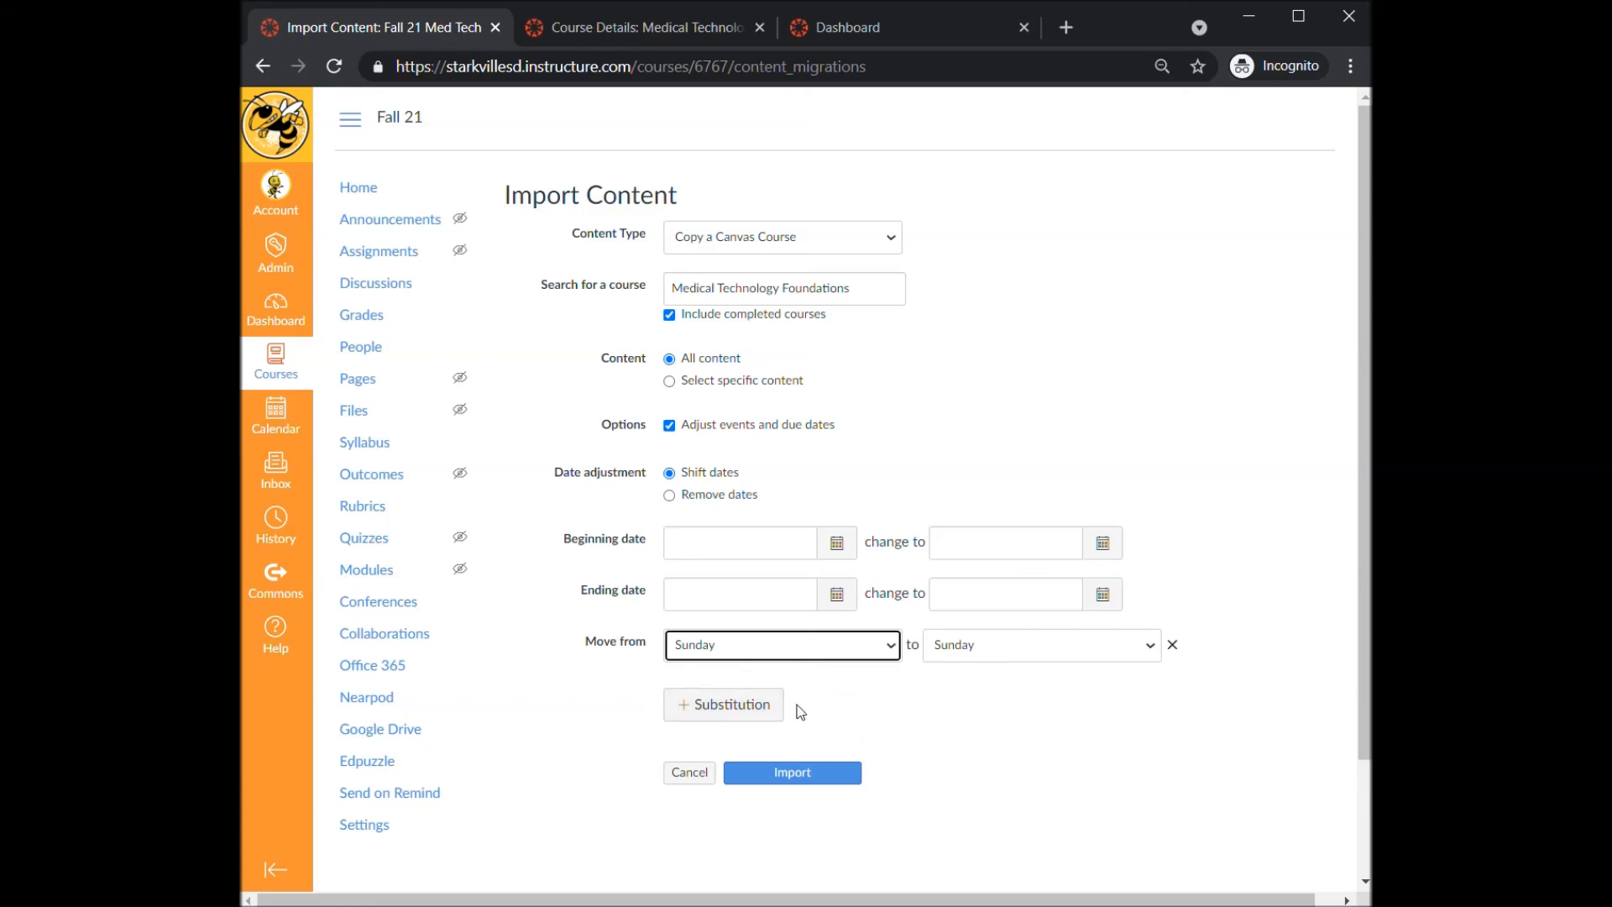
{"action": "left_click", "coordinate": [1173, 648]}
{"action": "left_click", "coordinate": [1173, 647]}
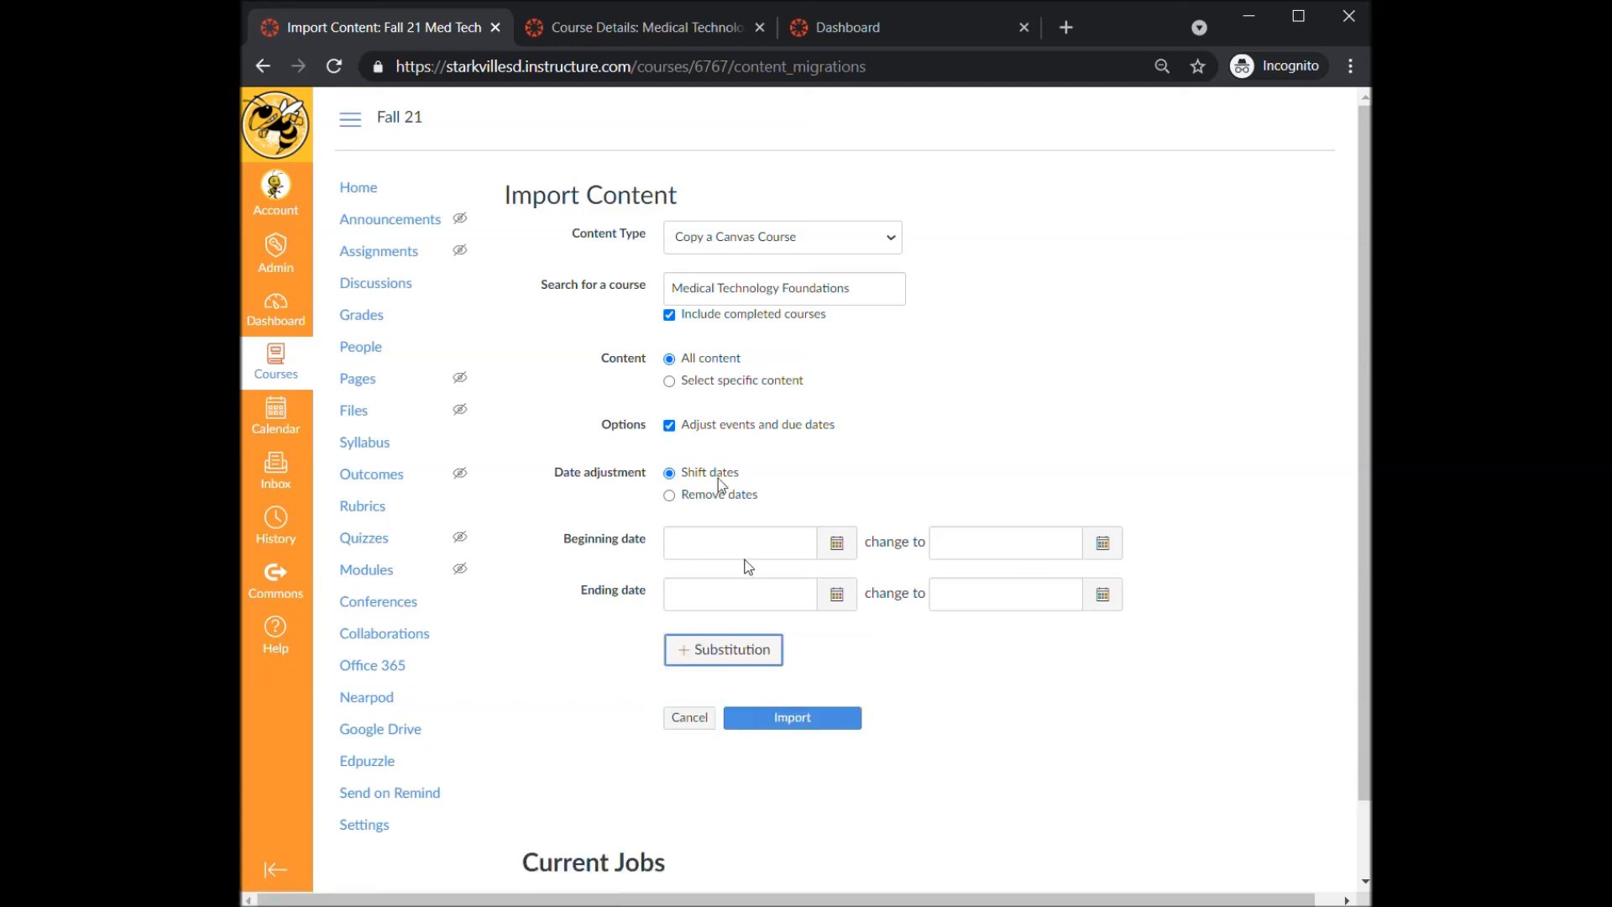
- Run the course copy import, then open the Fall 21 Med Tech home page and its Modules
{"action": "left_click", "coordinate": [832, 720]}
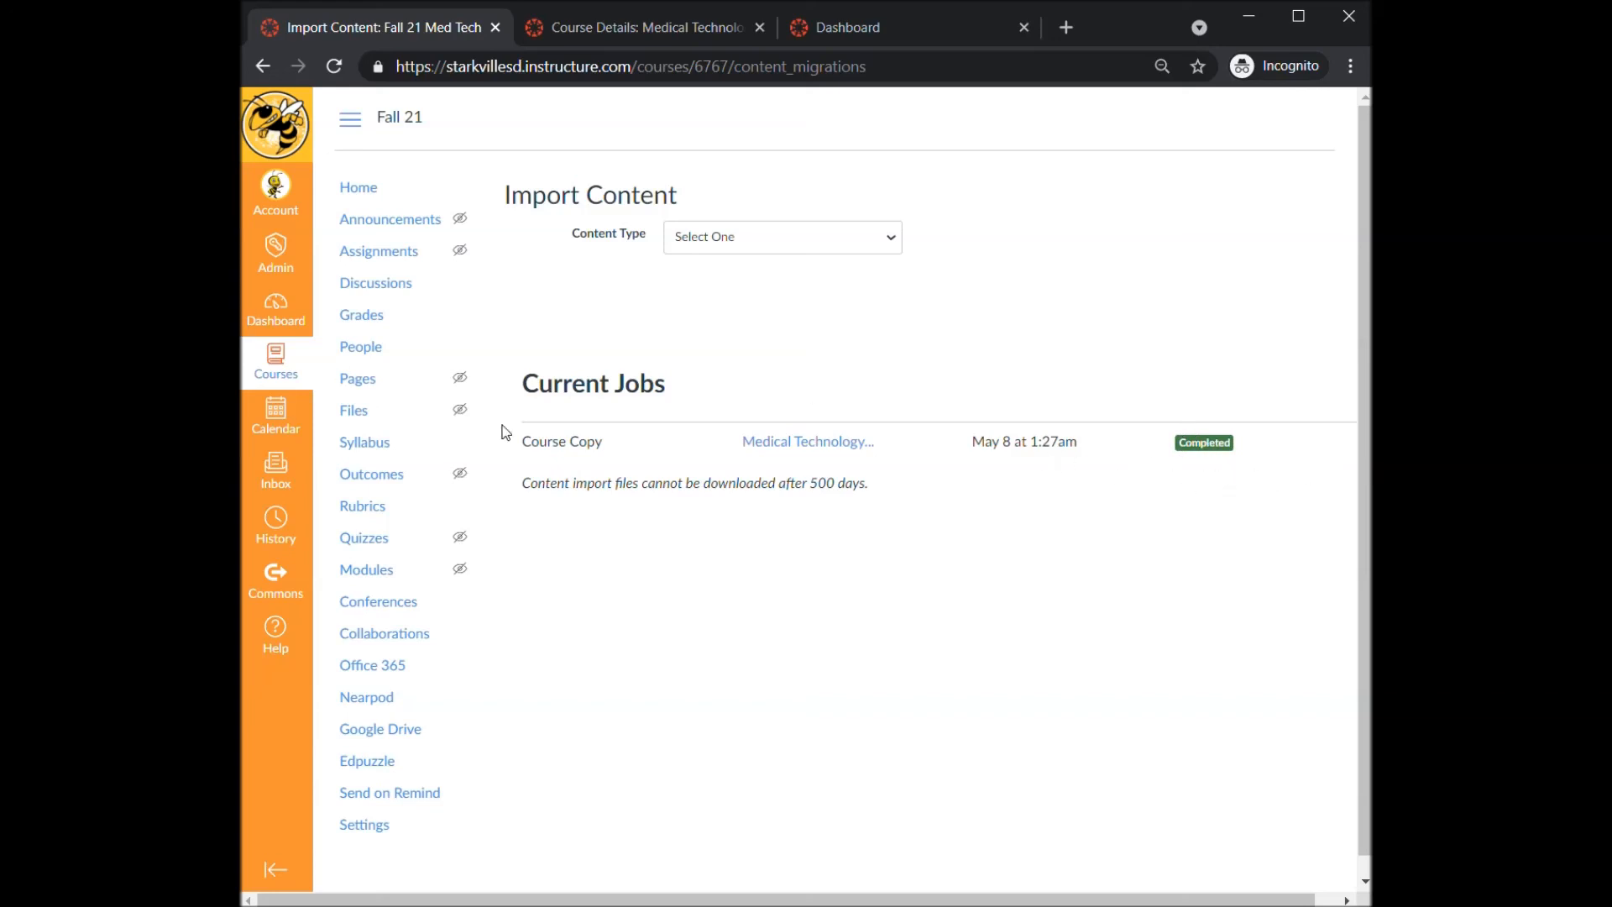
{"action": "left_click", "coordinate": [373, 192]}
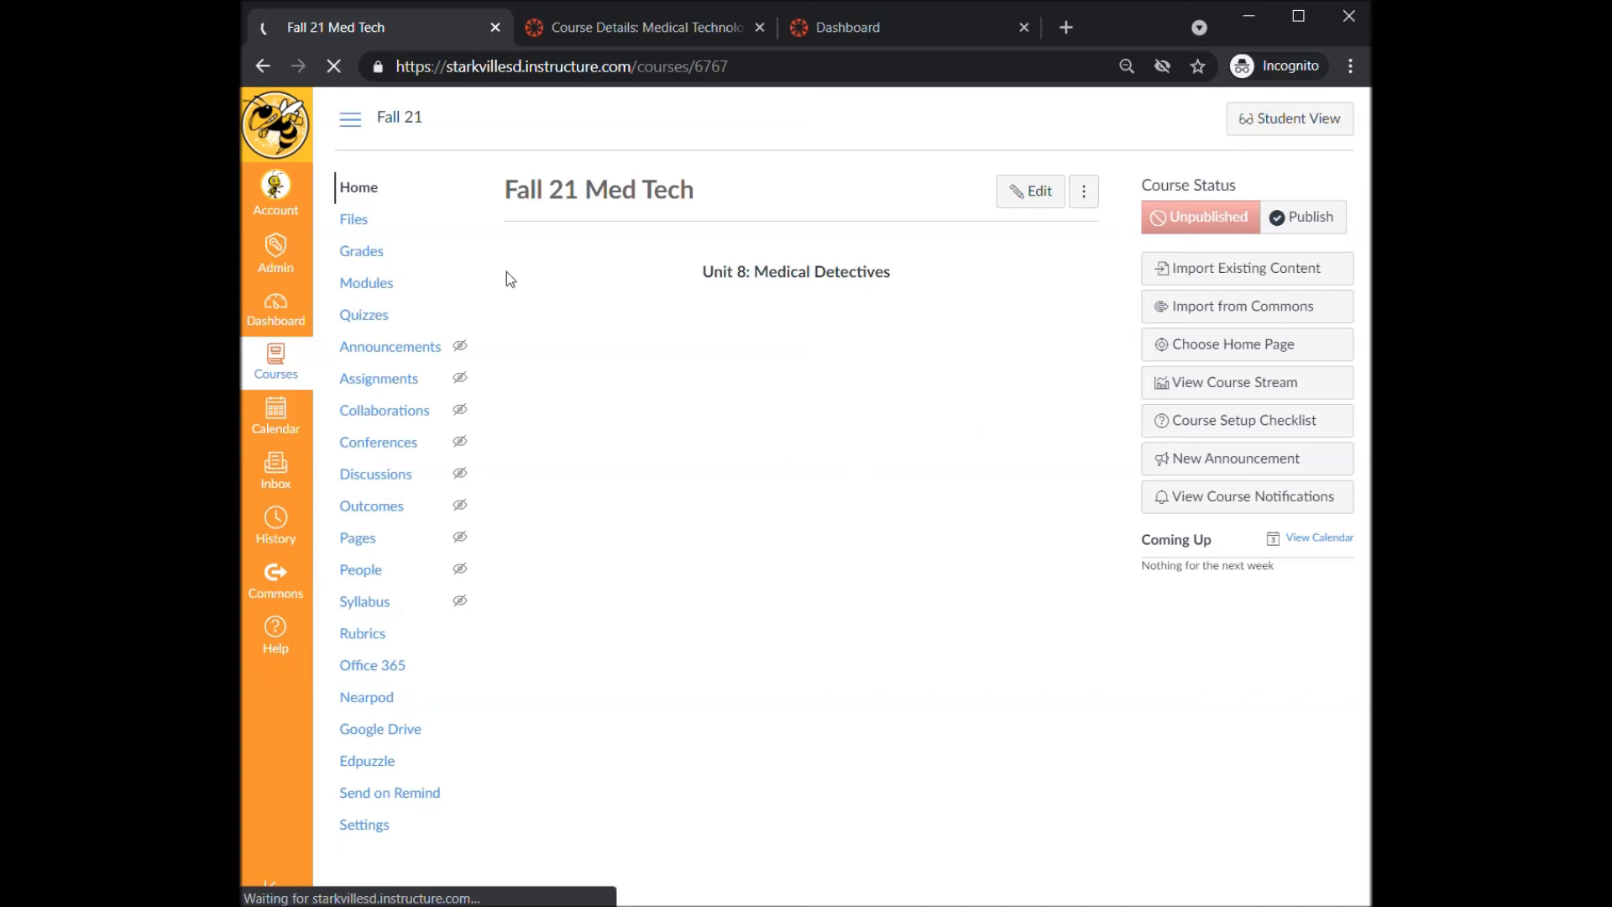
{"action": "left_click", "coordinate": [378, 287]}
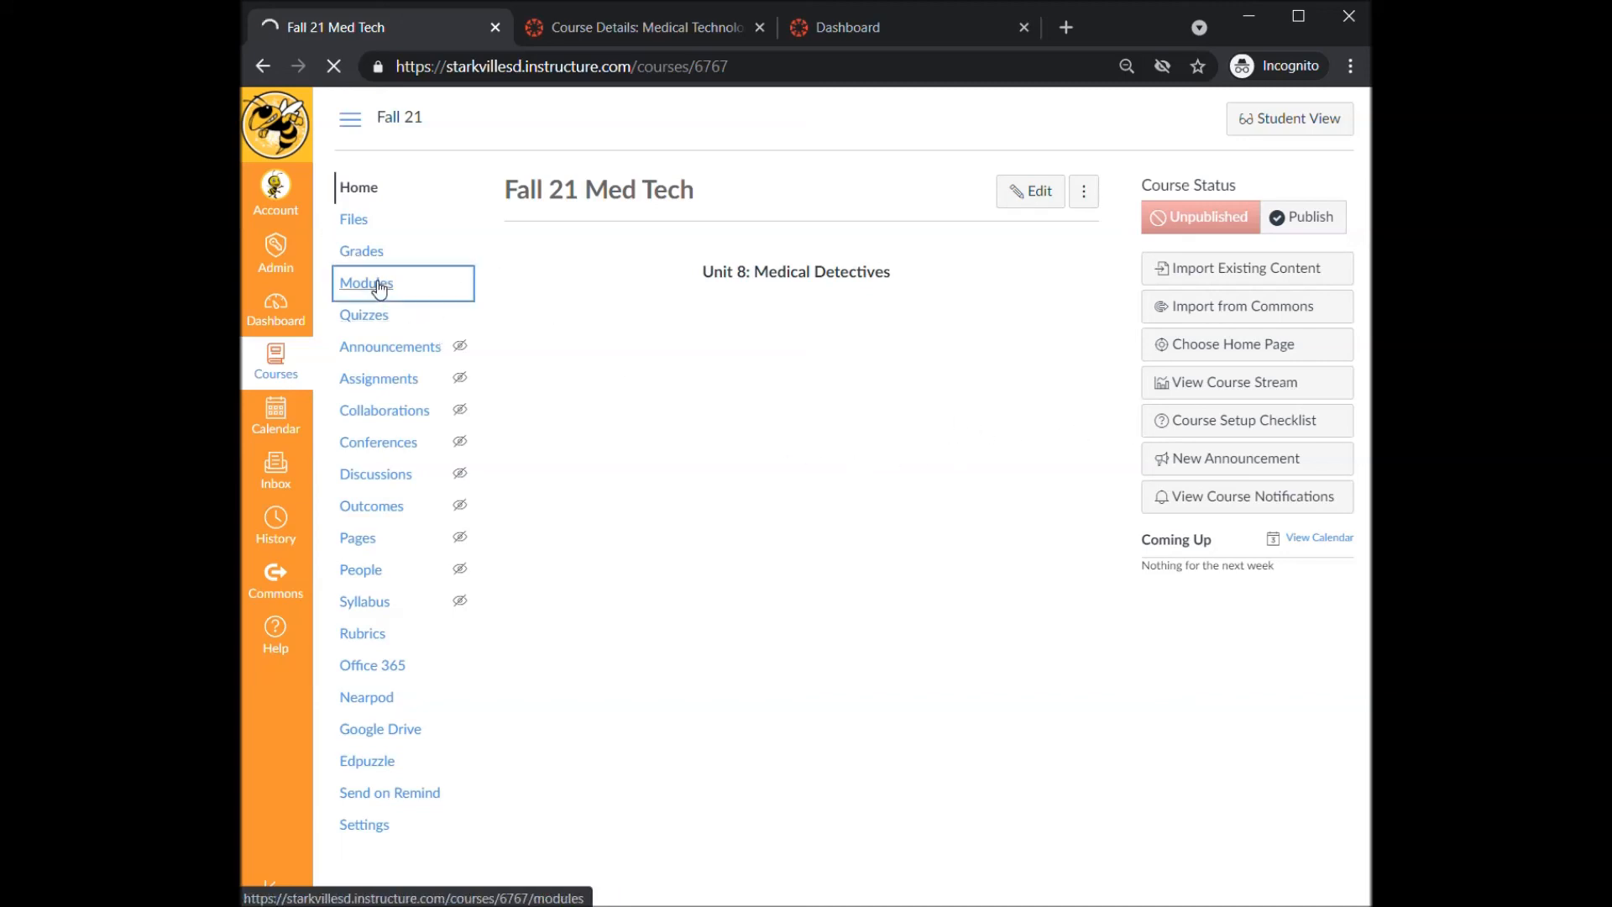